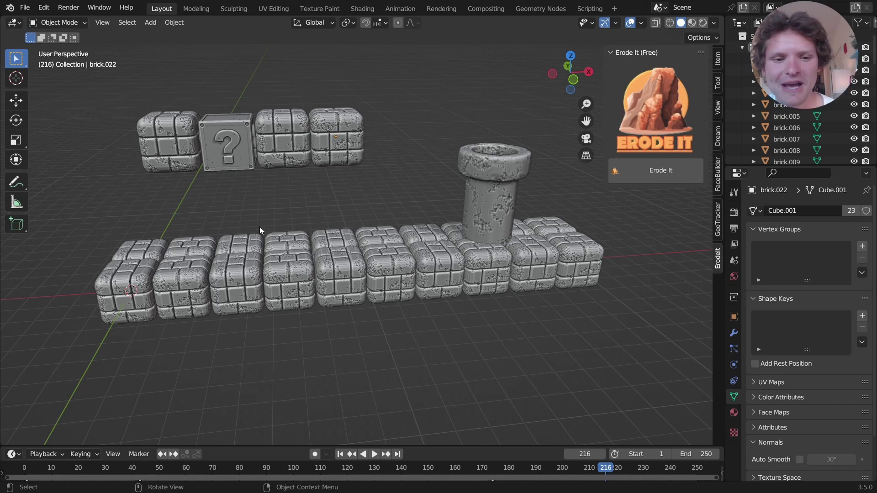
Examine the eroded brick platform, question block and pipe from several angles, including in rendered shading
{"action": "middle_click_drag", "start_coordinate": [297, 237], "coordinate": [226, 276]}
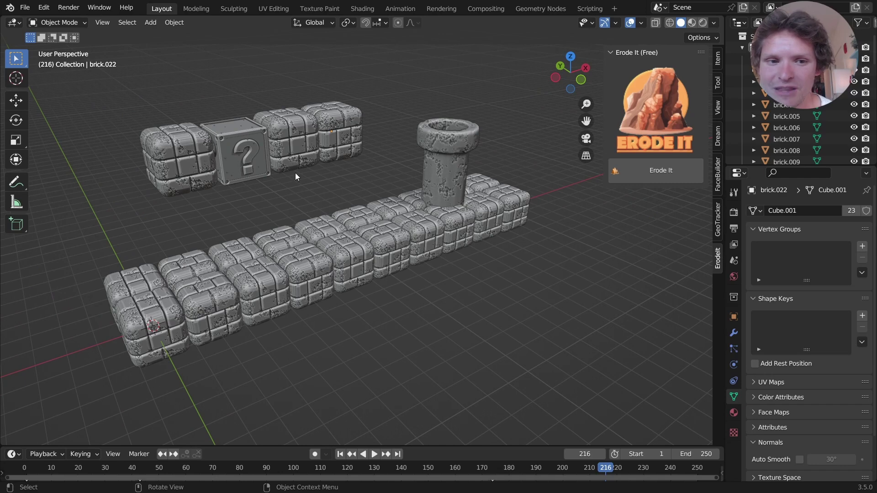
{"action": "middle_click_drag", "start_coordinate": [295, 173], "coordinate": [297, 152]}
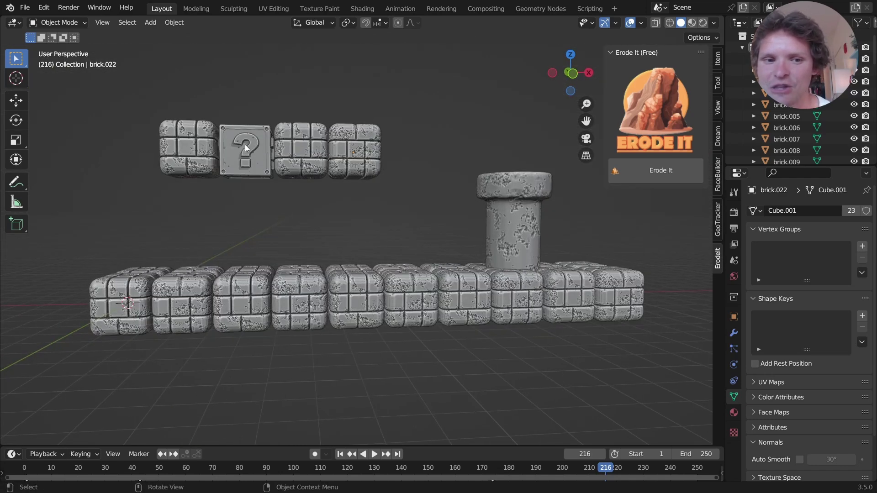
{"action": "middle_click_drag", "start_coordinate": [245, 144], "coordinate": [330, 180]}
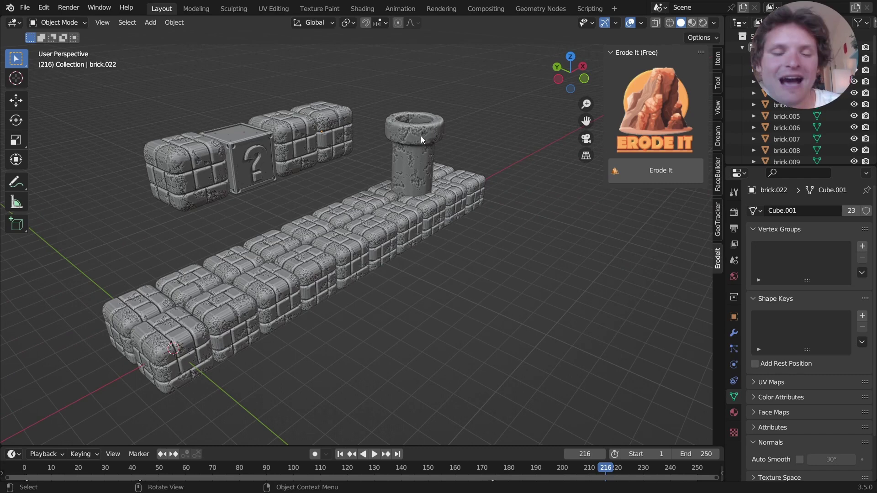
{"action": "scroll", "coordinate": [366, 150], "scroll_direction": "up", "scroll_amount": 5}
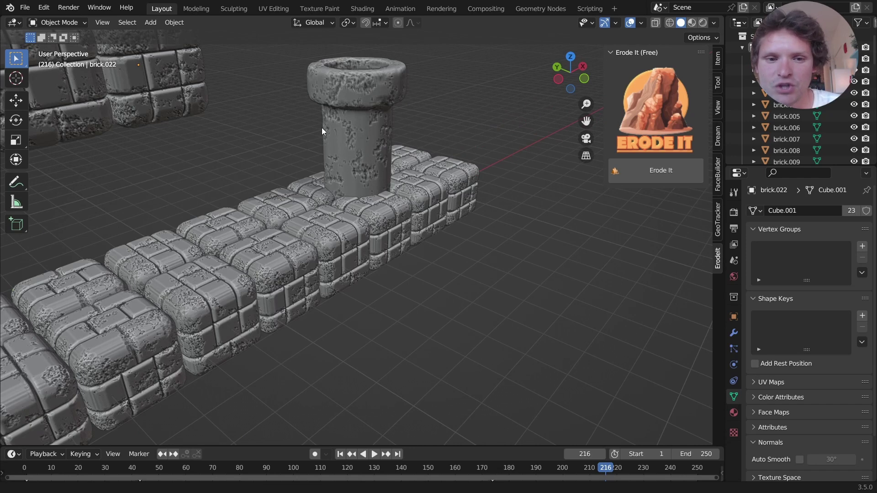
{"action": "middle_click_drag", "start_coordinate": [322, 128], "coordinate": [336, 168], "text": "shift"}
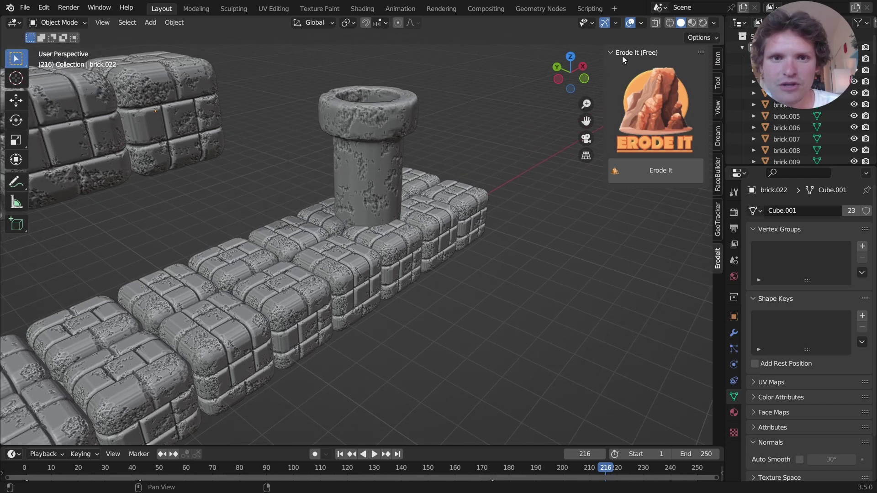
{"action": "left_click", "coordinate": [702, 23]}
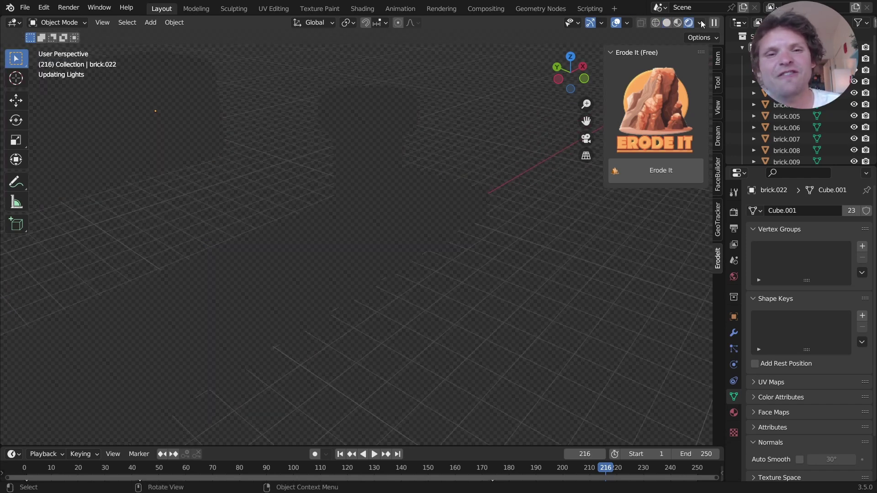
{"action": "middle_click_drag", "start_coordinate": [392, 124], "coordinate": [377, 124]}
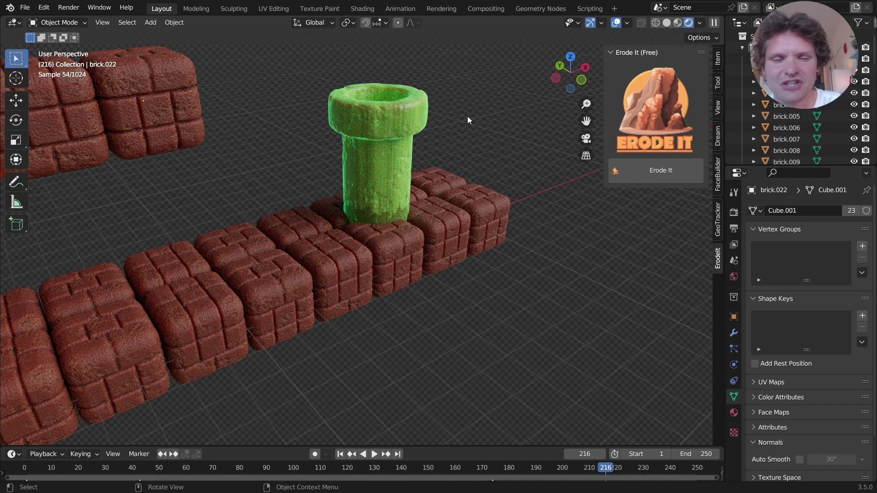
{"action": "middle_click_drag", "start_coordinate": [344, 203], "coordinate": [355, 192]}
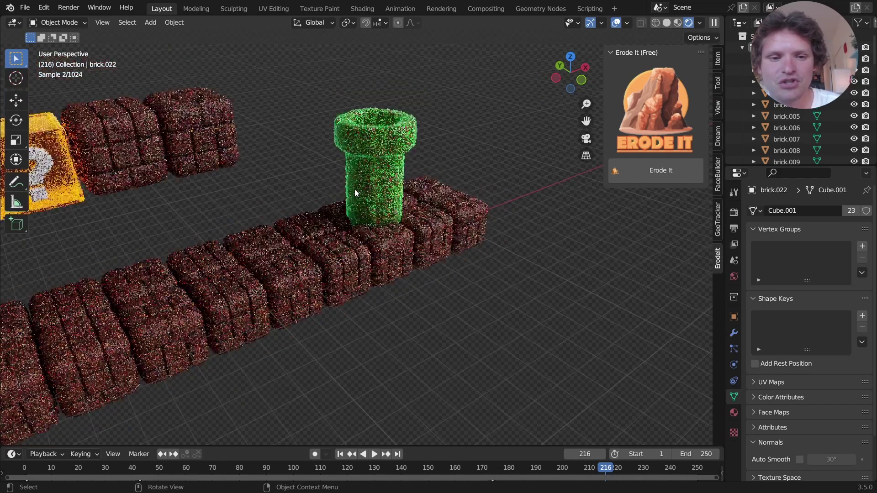
Save the file, delete the green pipe and return the viewport to solid shading
{"action": "key", "text": "ctrl+s"}
{"action": "left_click", "coordinate": [375, 146]}
{"action": "key", "text": "x"}
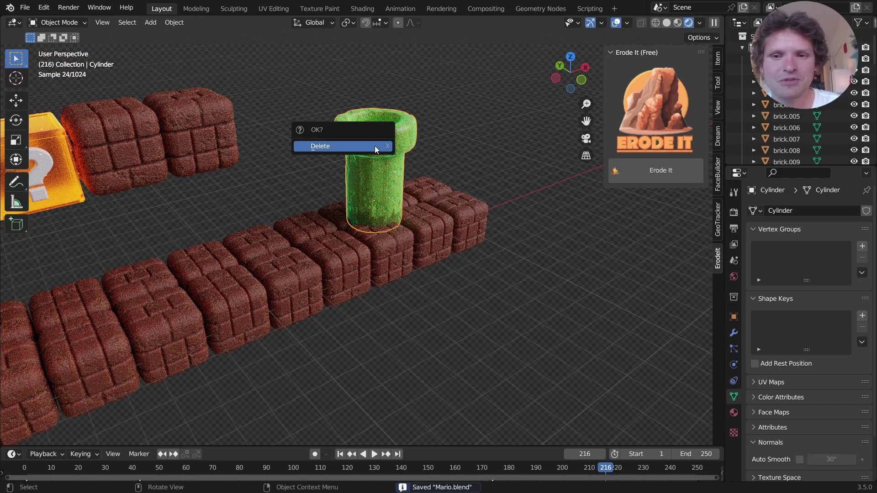
{"action": "left_click", "coordinate": [374, 147]}
{"action": "left_click", "coordinate": [666, 23]}
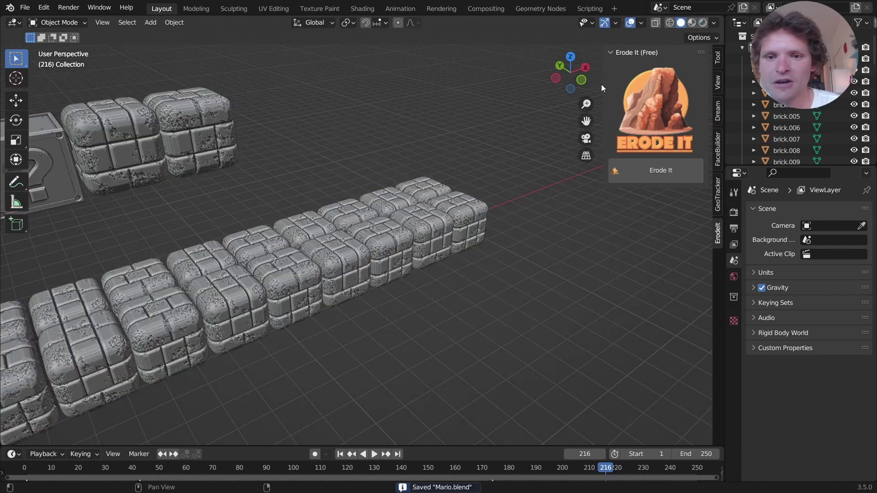
Add a mesh cylinder with 60 vertices, a 1 m radius and a 2 m depth at the world origin
{"action": "left_click", "coordinate": [583, 82]}
{"action": "scroll", "coordinate": [346, 154], "scroll_direction": "down", "scroll_amount": 1}
{"action": "middle_click_drag", "start_coordinate": [151, 146], "coordinate": [248, 171], "text": "shift"}
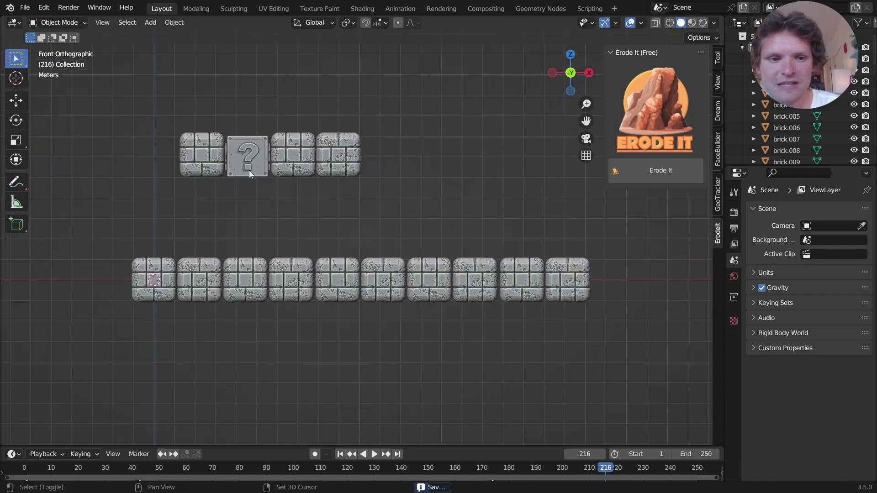
{"action": "key", "text": "shift+a"}
{"action": "mouse_move", "coordinate": [235, 161]}
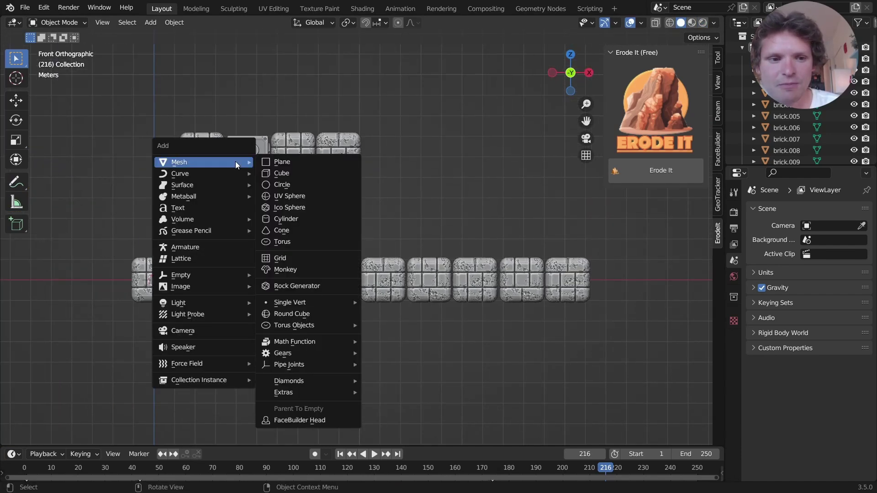
{"action": "left_click", "coordinate": [299, 220]}
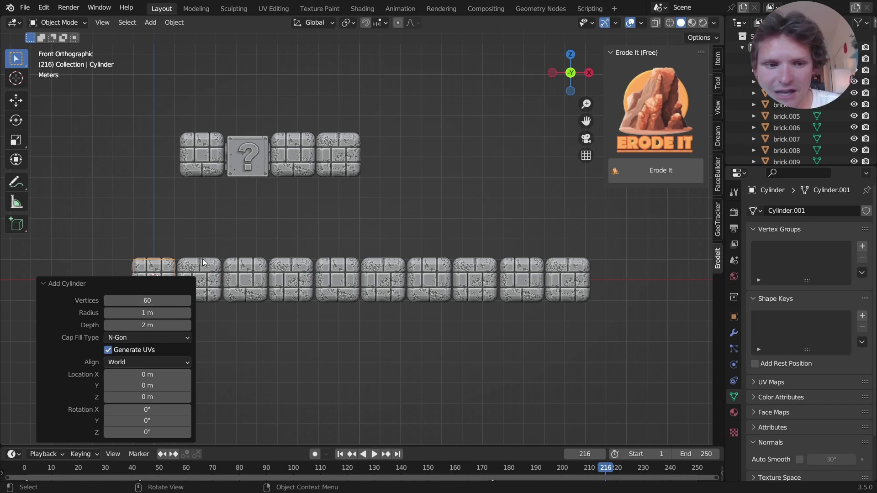
Move the cylinder about 16.8 m along X, 1.1 m along Y and 1.4 m up, between the two brick rows near the platform's far end
{"action": "key", "text": "g"}
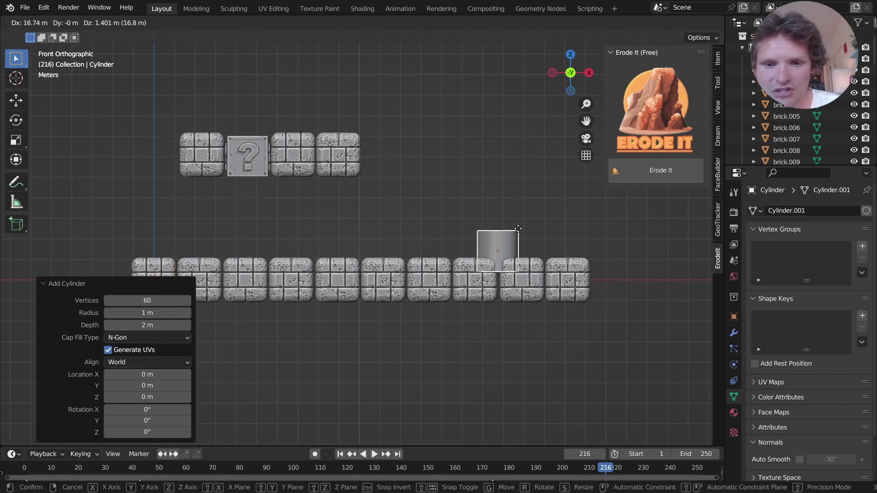
{"action": "left_click", "coordinate": [519, 228]}
{"action": "left_click_drag", "start_coordinate": [572, 54], "coordinate": [569, 79]}
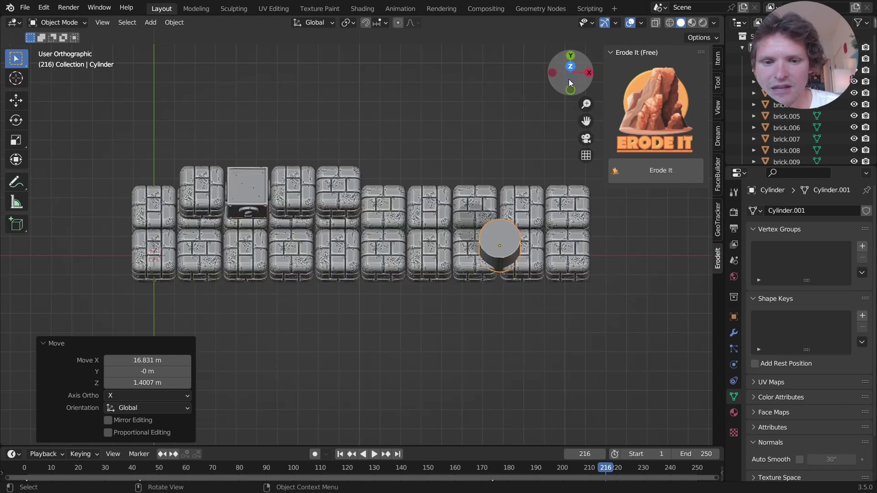
{"action": "left_click", "coordinate": [570, 68]}
{"action": "middle_click_drag", "start_coordinate": [495, 212], "coordinate": [394, 232], "text": "shift"}
{"action": "key", "text": "g"}
{"action": "key", "text": "y"}
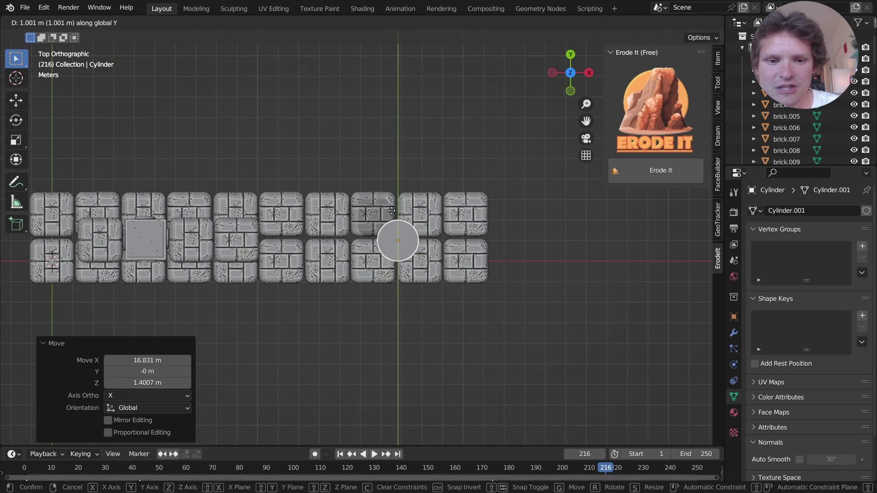
{"action": "left_click", "coordinate": [392, 211]}
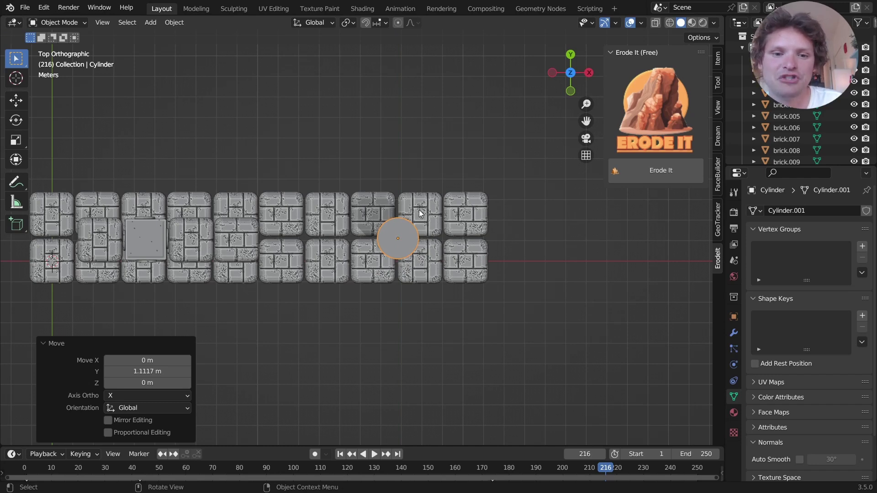
Widen the cylinder's mesh in Edit Mode by scaling it in X and Y with Z locked
{"action": "scroll", "coordinate": [419, 213], "scroll_direction": "up", "scroll_amount": 2}
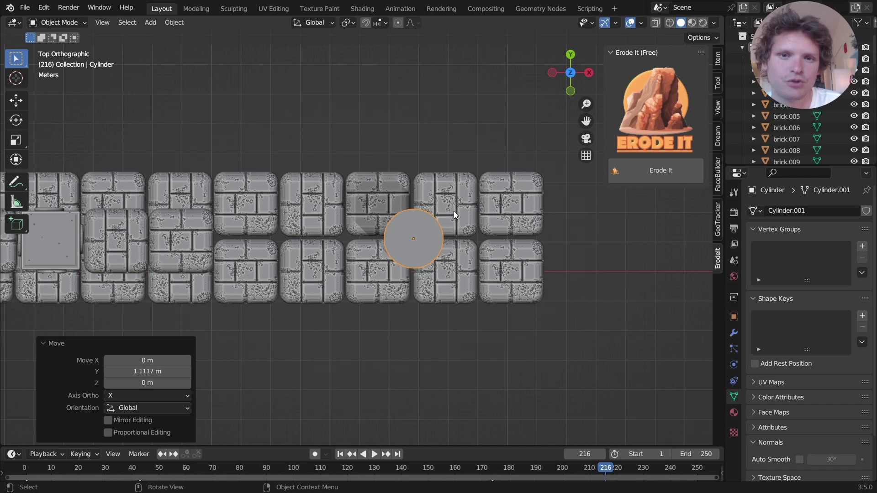
{"action": "key", "text": "Tab"}
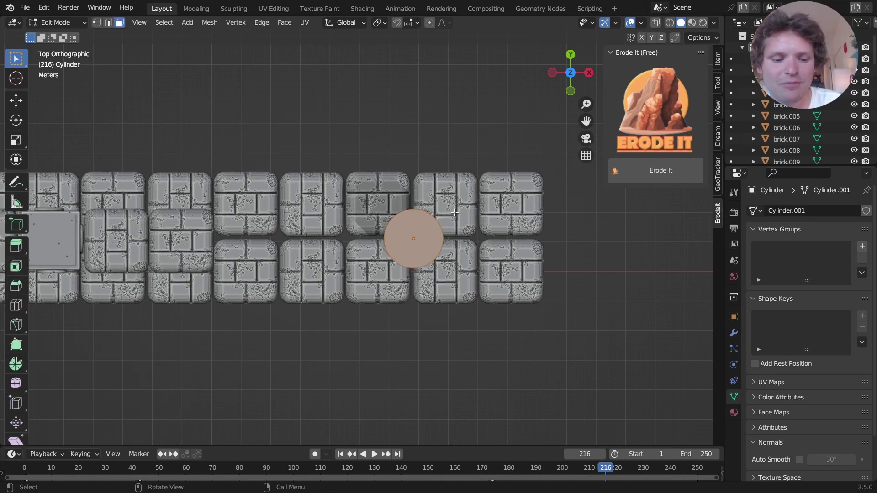
{"action": "key", "text": "s"}
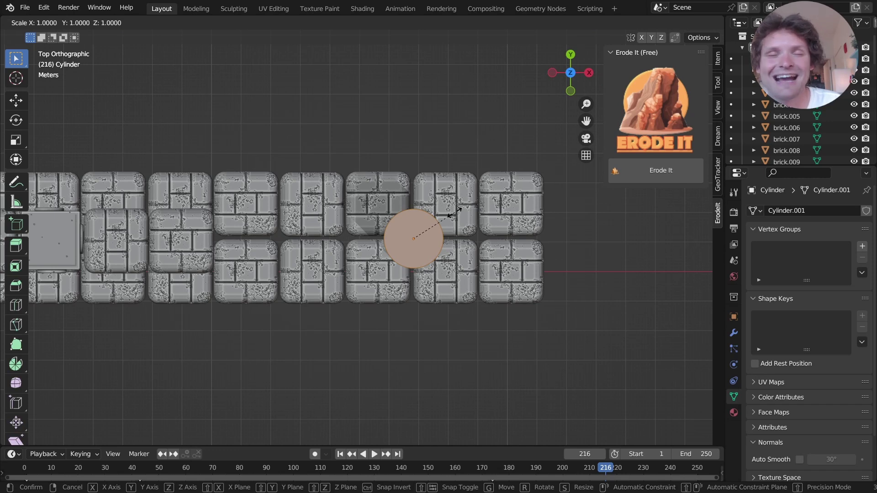
{"action": "key", "text": "shift+z"}
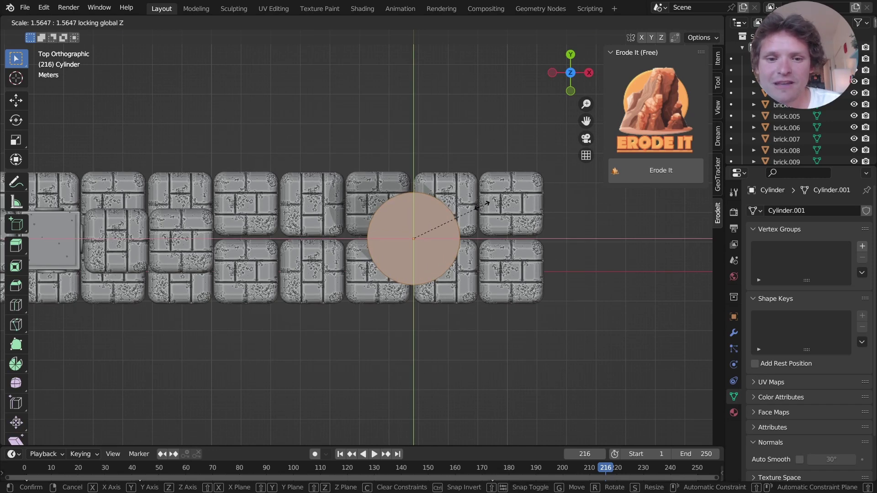
{"action": "left_click", "coordinate": [475, 206]}
{"action": "middle_click_drag", "start_coordinate": [389, 251], "coordinate": [434, 198]}
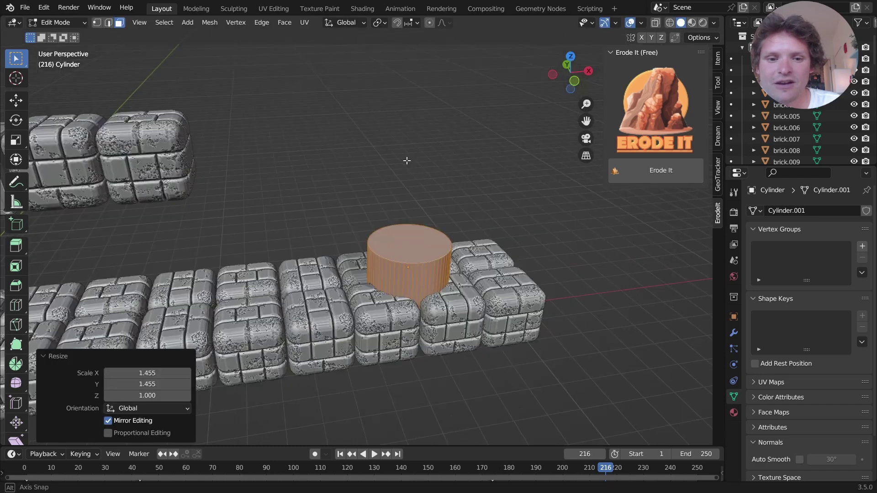
{"action": "key", "text": "s"}
{"action": "key", "text": "shift+z"}
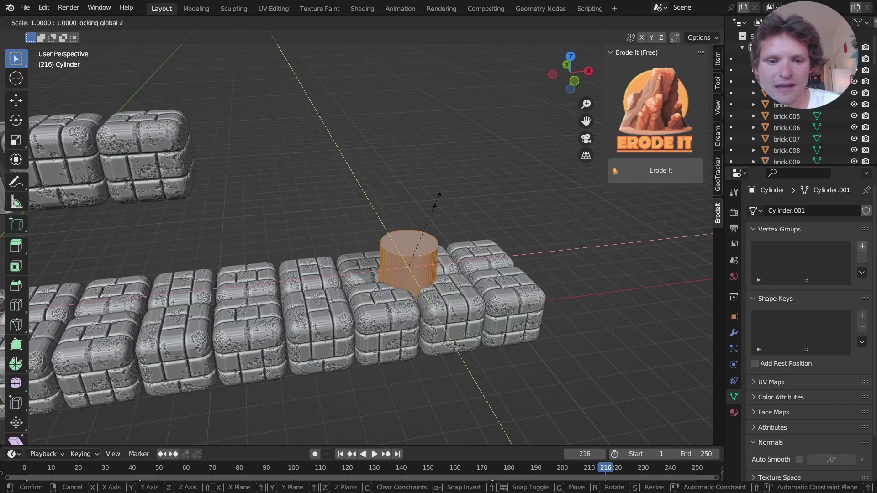
{"action": "left_click", "coordinate": [472, 197]}
Raise the cylinder's top face about 3.1 m and add one horizontal loop cut slid toward the top
{"action": "left_click", "coordinate": [425, 238]}
{"action": "key", "text": "g"}
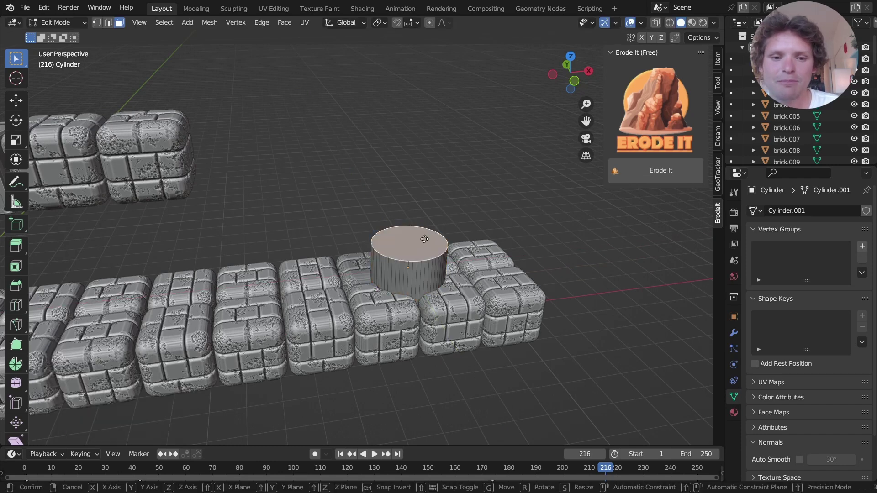
{"action": "left_click", "coordinate": [425, 155]}
{"action": "key", "text": "ctrl+r"}
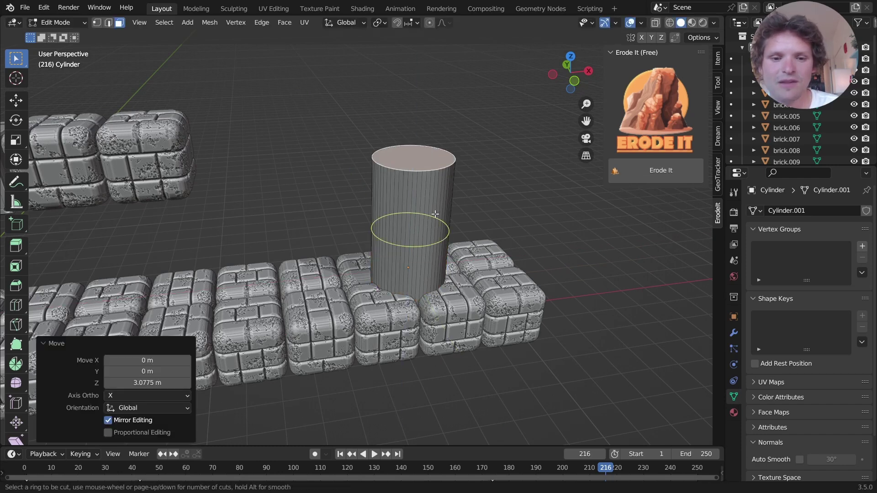
{"action": "left_click", "coordinate": [435, 214]}
{"action": "left_click", "coordinate": [430, 175]}
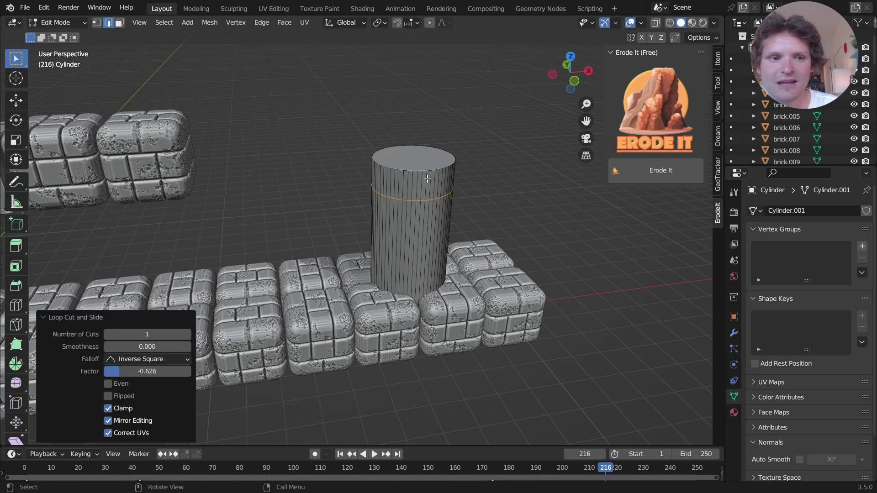
Extrude the ring of side faces above the loop cut along their normals by about 0.62 m to form the pipe's rim
{"action": "key", "text": "3"}
{"action": "left_click", "coordinate": [427, 179], "text": "alt"}
{"action": "key", "text": "alt+e"}
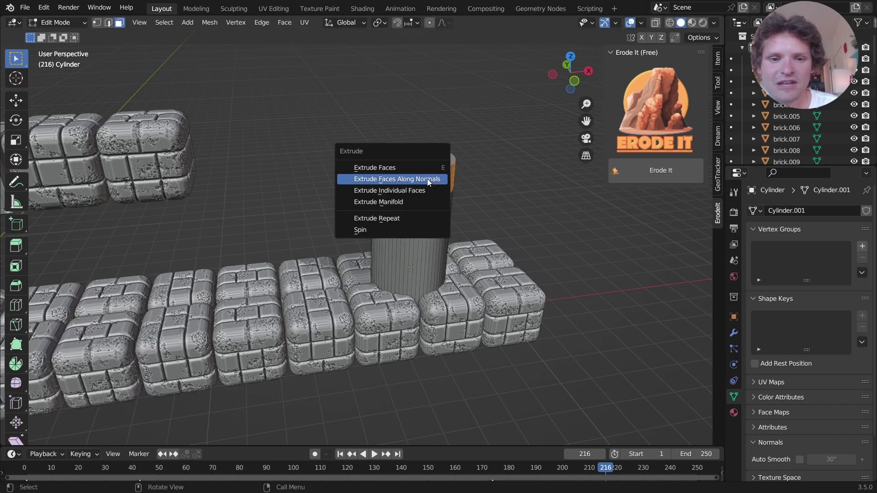
{"action": "left_click", "coordinate": [427, 179]}
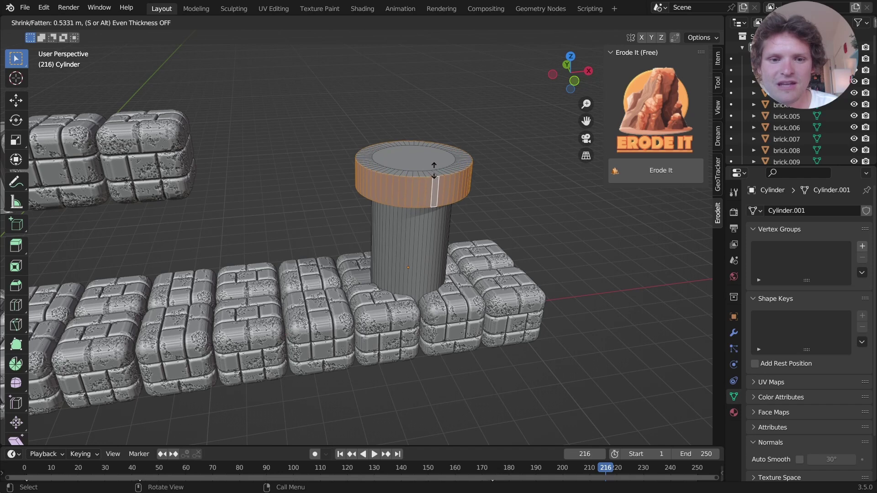
{"action": "left_click", "coordinate": [435, 169]}
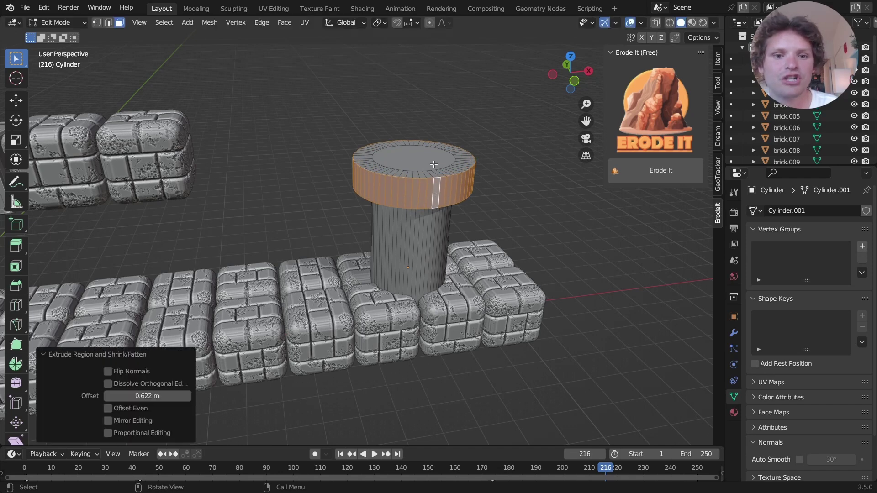
Inset the pipe's top face by about 0.13 m and extrude it downward to hollow out the opening
{"action": "left_click", "coordinate": [432, 160]}
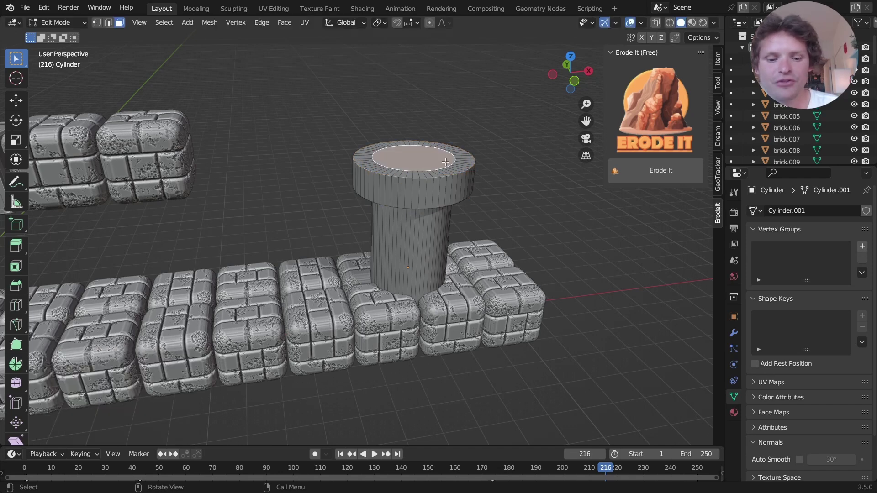
{"action": "key", "text": "i"}
{"action": "left_click", "coordinate": [502, 160]}
{"action": "key", "text": "e"}
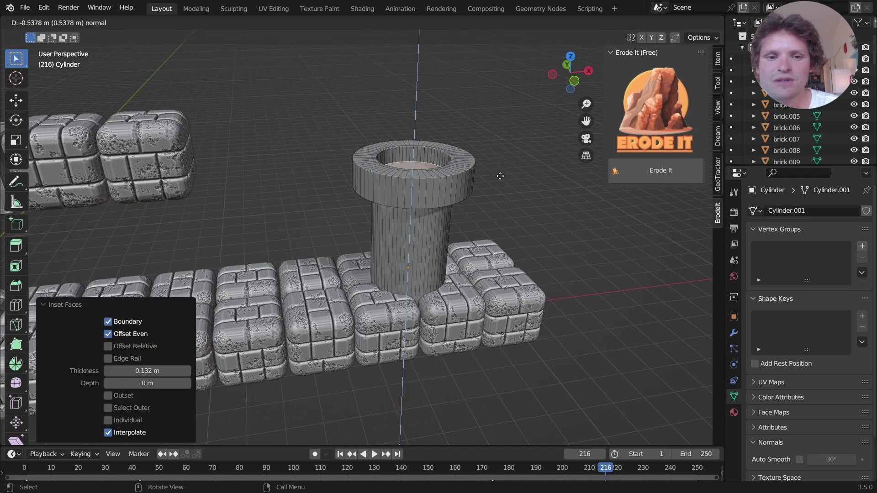
{"action": "left_click", "coordinate": [500, 176]}
{"action": "key", "text": "Tab"}
{"action": "mouse_move", "coordinate": [466, 183]}
{"action": "middle_mouse_down"}
{"action": "mouse_move", "coordinate": [437, 158]}
{"action": "mouse_move", "coordinate": [457, 172]}
{"action": "middle_mouse_up"}
Scale the rim's outer faces in slightly with Z locked, then return to Object Mode in front view
{"action": "key", "text": "Tab"}
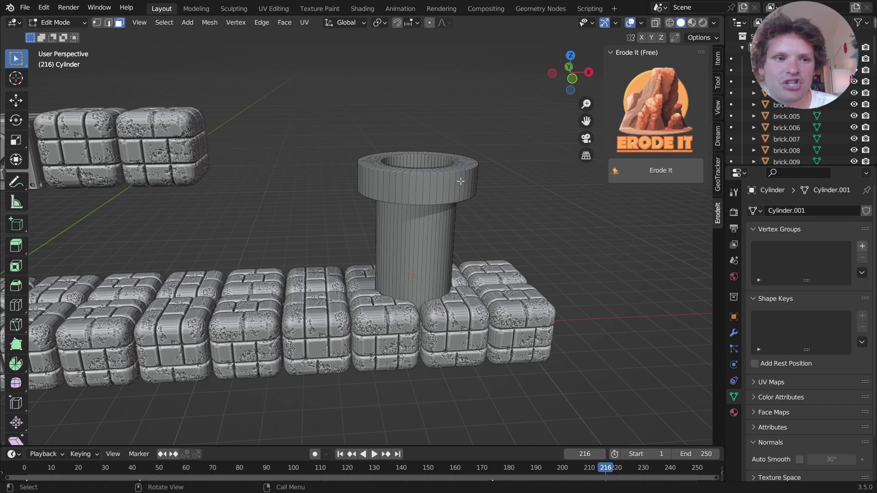
{"action": "left_click", "coordinate": [440, 185], "text": "alt"}
{"action": "middle_click_drag", "start_coordinate": [445, 181], "coordinate": [451, 193]}
{"action": "key", "text": "s"}
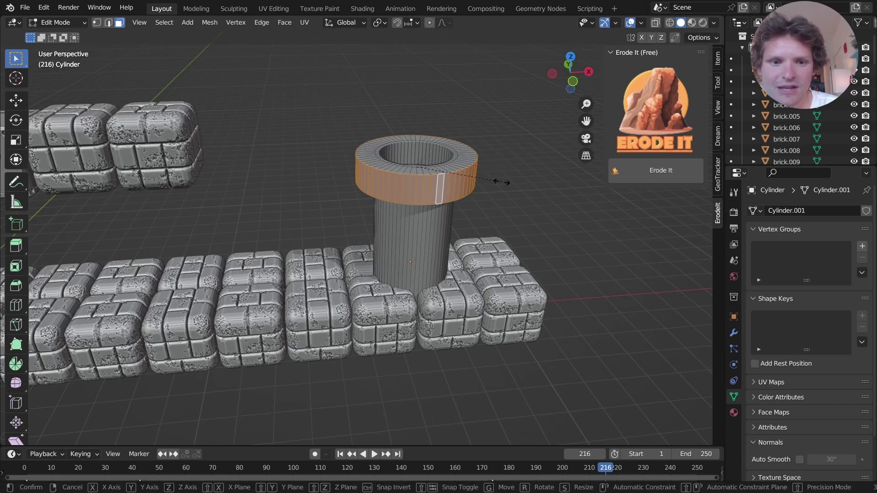
{"action": "key", "text": "shift+z"}
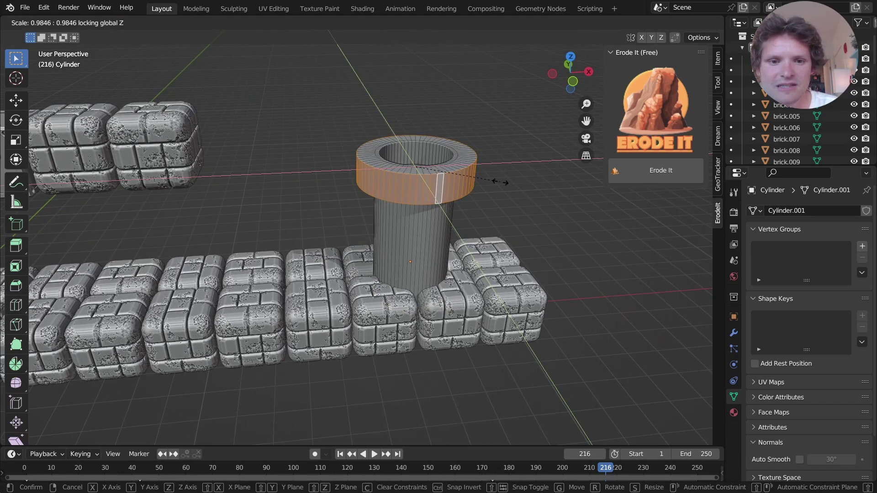
{"action": "left_click", "coordinate": [496, 181]}
{"action": "key", "text": "Tab"}
{"action": "middle_click_drag", "start_coordinate": [423, 202], "coordinate": [451, 147]}
{"action": "left_click", "coordinate": [570, 75]}
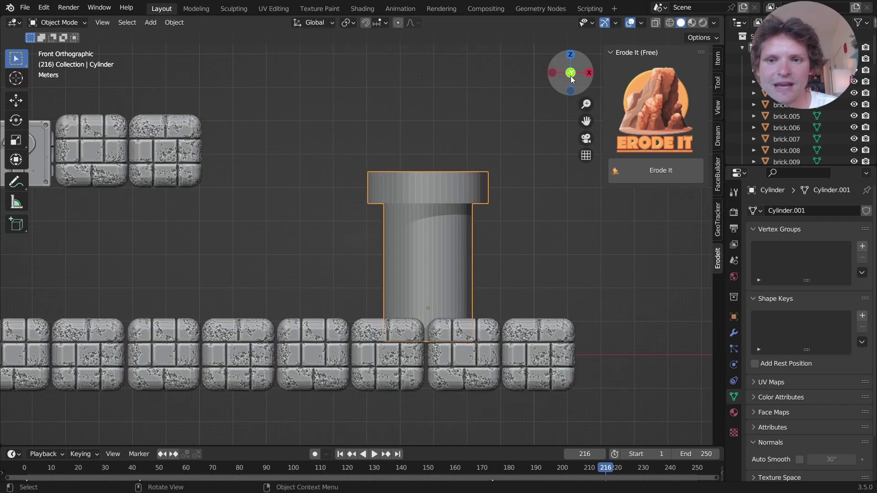
Try moving the pipe's entire rim along the Z axis with see-through selection in front view
{"action": "key", "text": "Tab"}
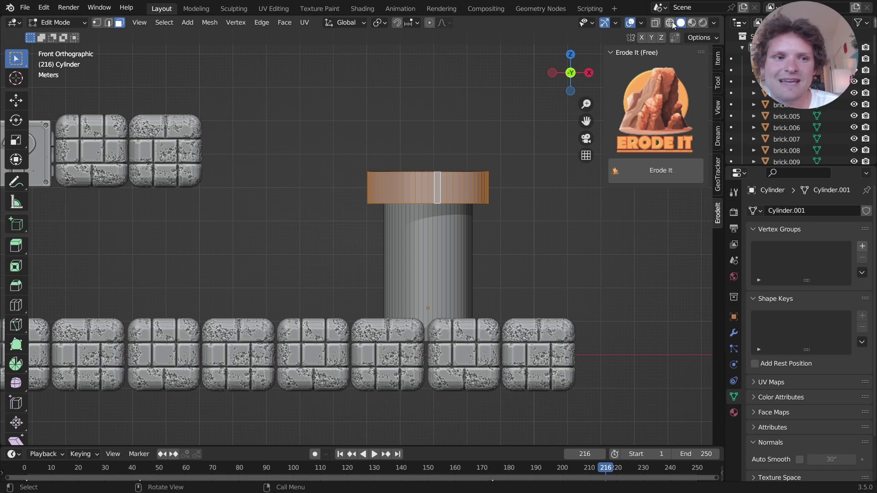
{"action": "key", "text": "alt+z"}
{"action": "left_click_drag", "start_coordinate": [513, 226], "coordinate": [372, 170]}
{"action": "key", "text": "g"}
{"action": "key", "text": "z"}
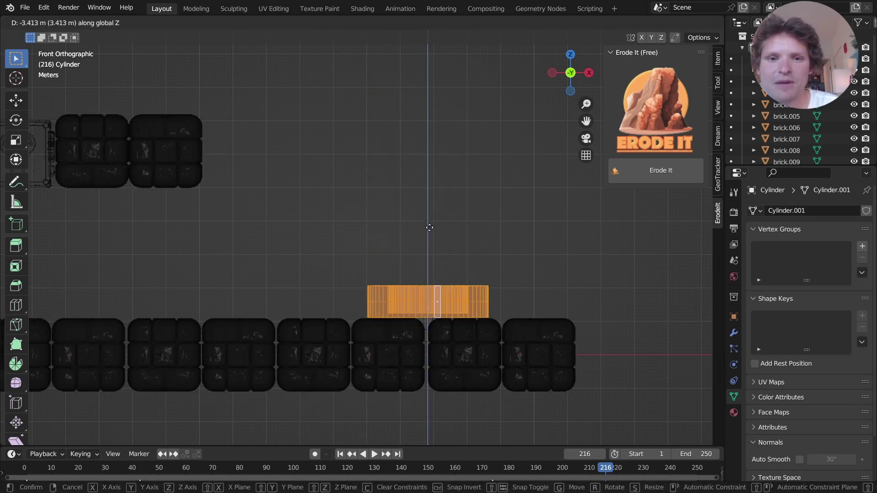
{"action": "left_click", "coordinate": [434, 165]}
{"action": "key", "text": "g"}
{"action": "key", "text": "z"}
{"action": "left_click", "coordinate": [439, 137]}
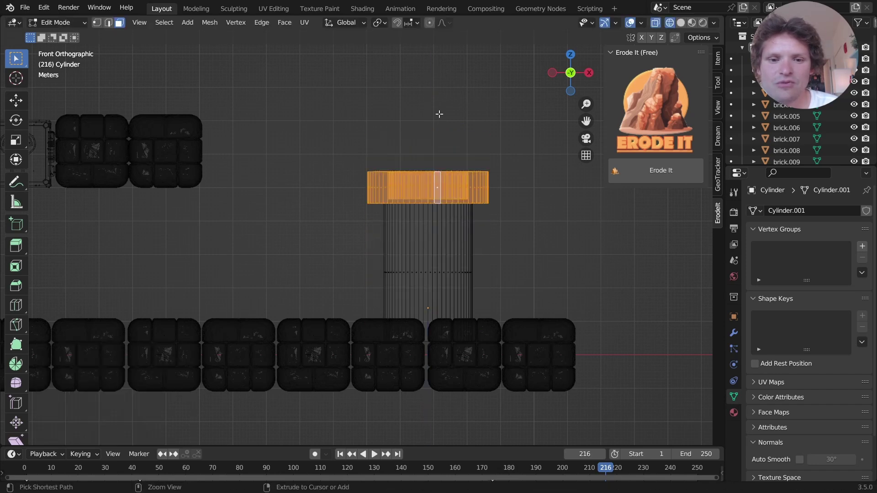
Bevel the rim's outer upper and lower edge loops by about 0.144 m with 4 segments, then return to Object Mode
{"action": "key", "text": "Tab"}
{"action": "key", "text": "alt+z"}
{"action": "middle_click_drag", "start_coordinate": [412, 150], "coordinate": [343, 172]}
{"action": "key", "text": "Tab"}
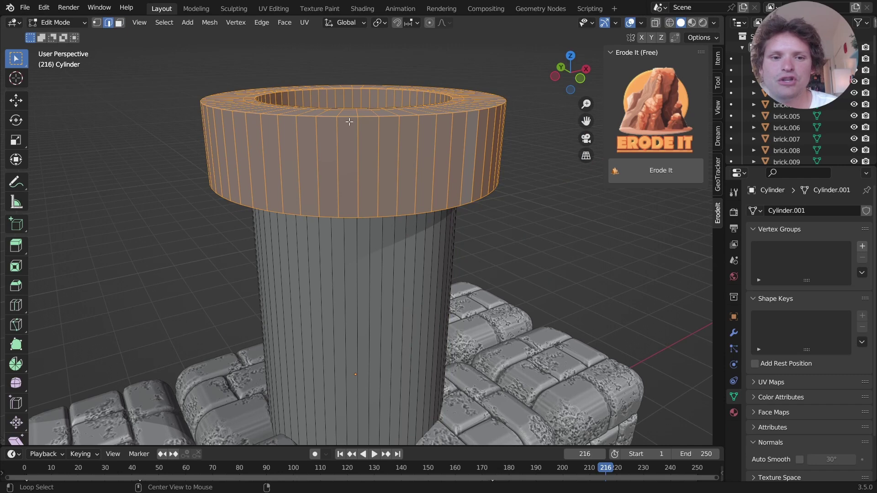
{"action": "key", "text": "alt+a"}
{"action": "left_click", "coordinate": [346, 218], "text": "alt"}
{"action": "key", "text": "ctrl+b"}
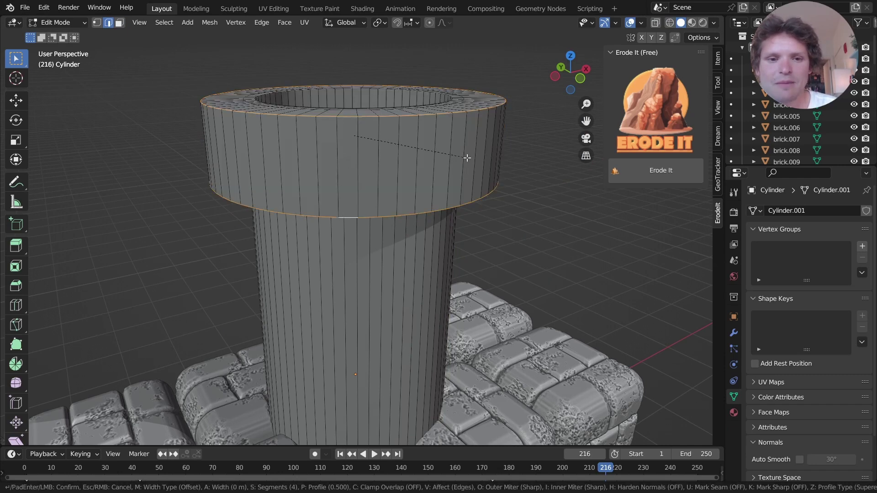
{"action": "scroll", "coordinate": [473, 153], "scroll_direction": "up", "scroll_amount": 3}
{"action": "left_click", "coordinate": [479, 151]}
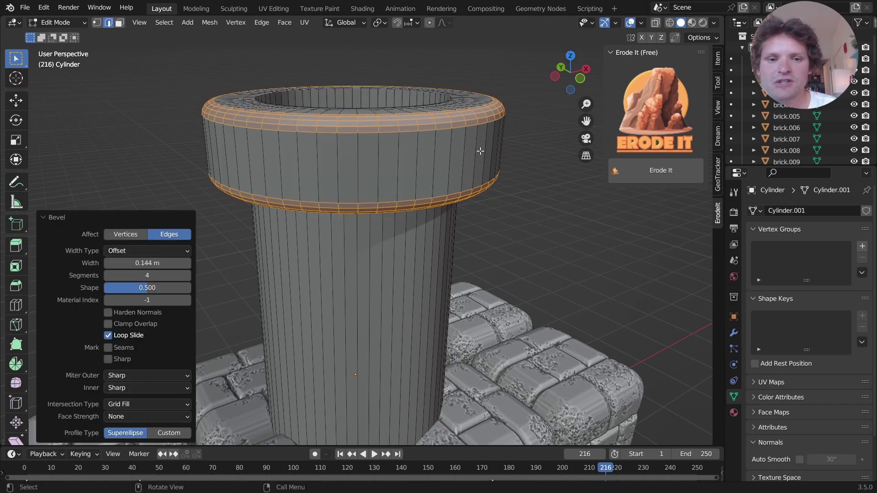
{"action": "key", "text": "Tab"}
{"action": "scroll", "coordinate": [470, 145], "scroll_direction": "down", "scroll_amount": 4}
{"action": "middle_click_drag", "start_coordinate": [470, 144], "coordinate": [370, 166]}
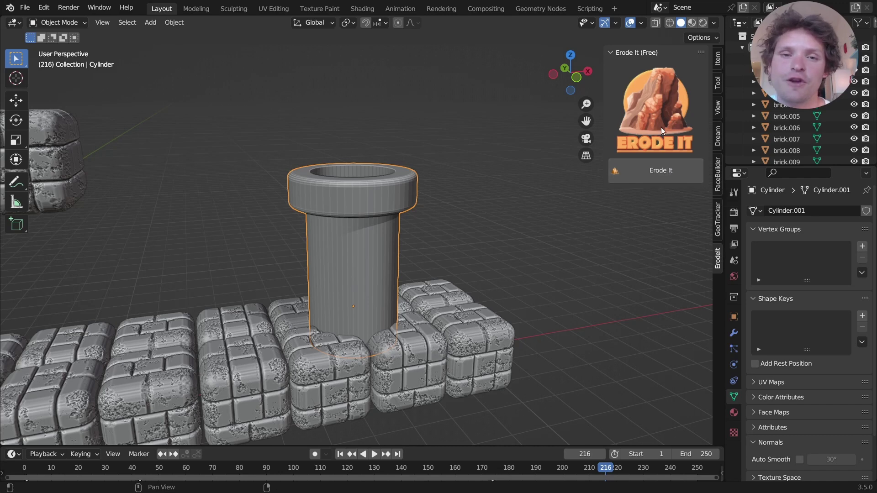
Try Erode It on the whole pipe, inspect the opening from above, and undo the erosion
{"action": "left_click", "coordinate": [423, 173]}
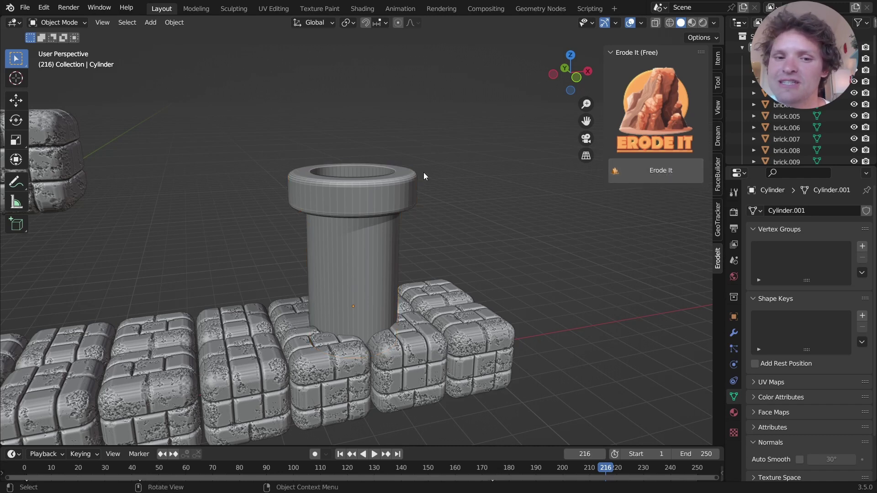
{"action": "left_click", "coordinate": [394, 186]}
{"action": "left_click", "coordinate": [664, 168]}
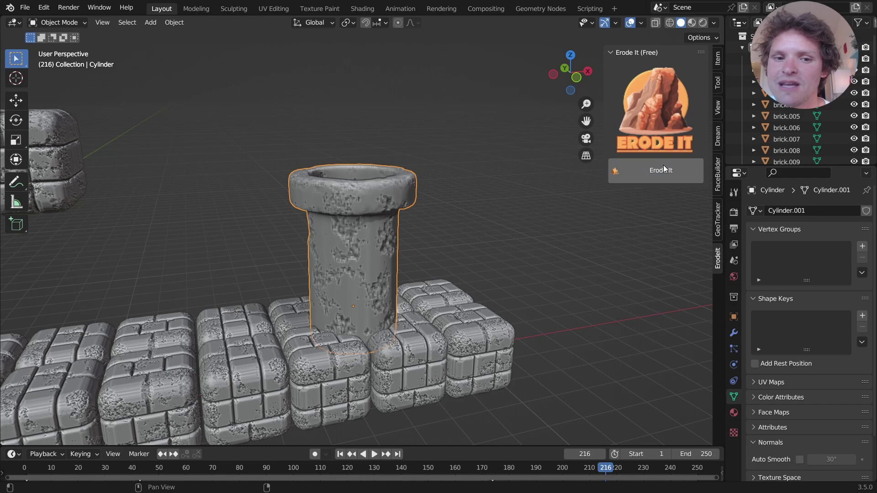
{"action": "middle_click_drag", "start_coordinate": [409, 184], "coordinate": [397, 210]}
{"action": "key", "text": "ctrl+z"}
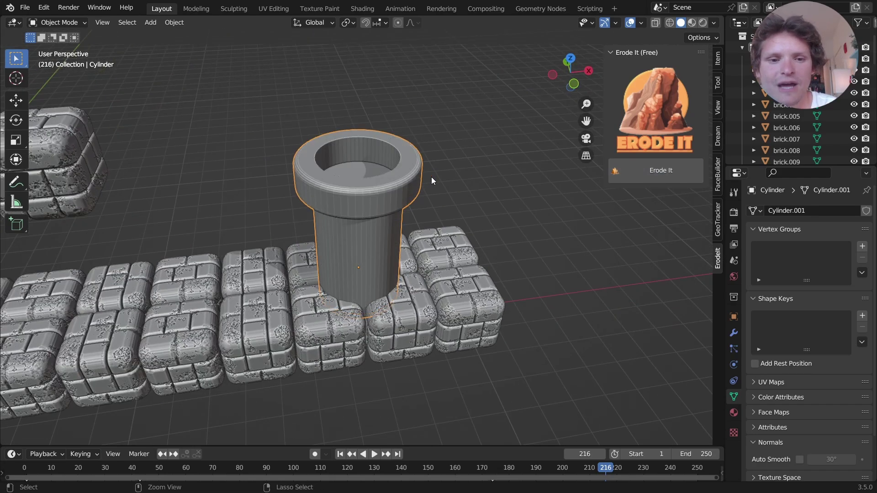
Lower the floor face inside the pipe's opening by about 0.93 m along Z
{"action": "scroll", "coordinate": [386, 159], "scroll_direction": "up", "scroll_amount": 2}
{"action": "key", "text": "Tab"}
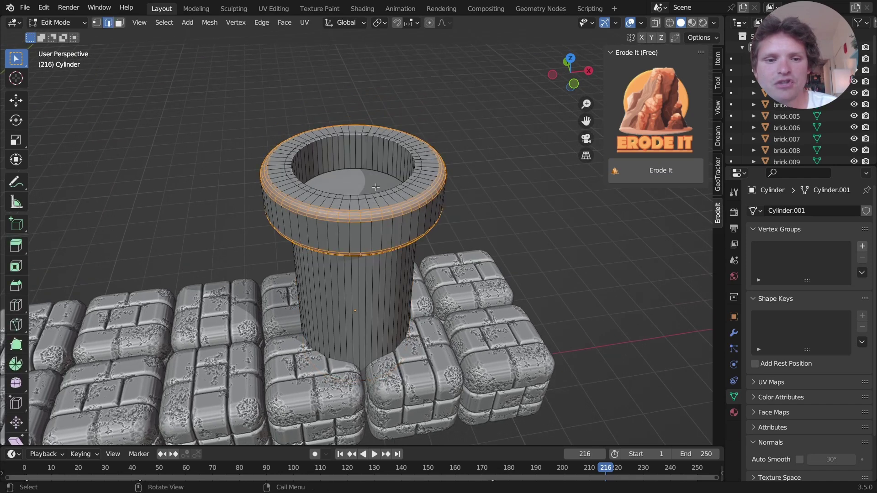
{"action": "left_click", "coordinate": [372, 182]}
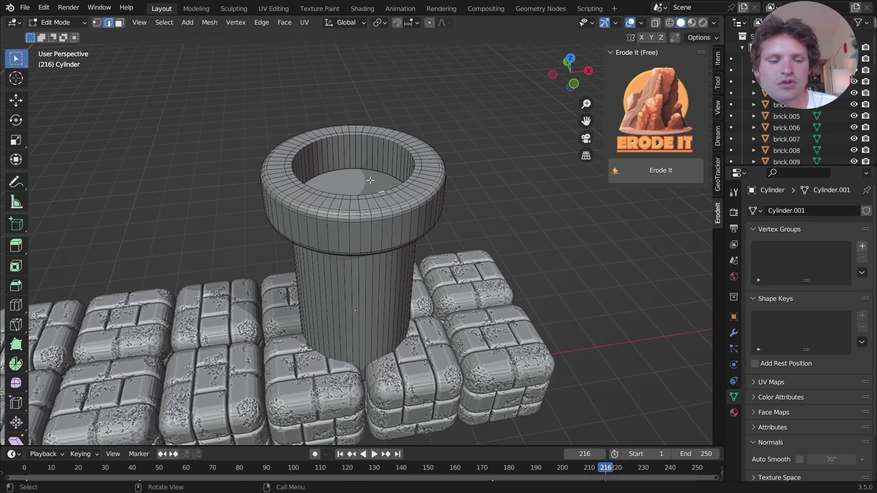
{"action": "key", "text": "3"}
{"action": "left_click", "coordinate": [369, 180]}
{"action": "middle_click_drag", "start_coordinate": [373, 176], "coordinate": [368, 203], "text": "shift"}
{"action": "key", "text": "g"}
{"action": "key", "text": "z"}
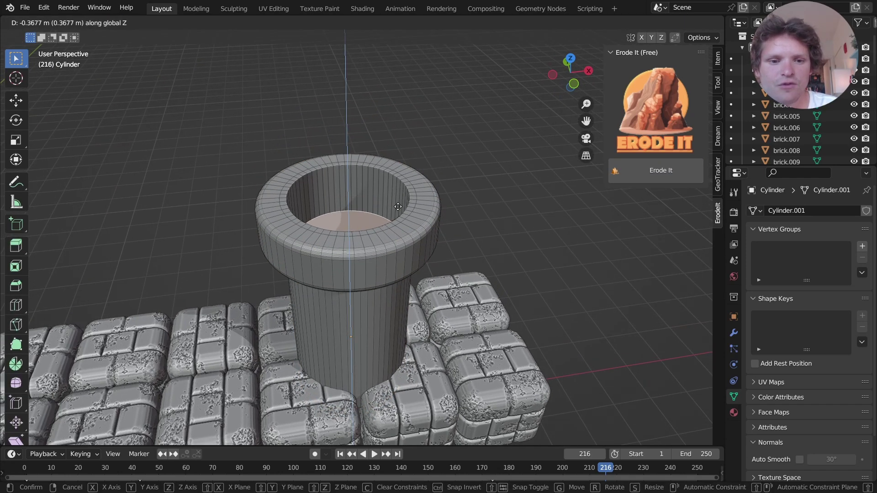
{"action": "left_click", "coordinate": [400, 225]}
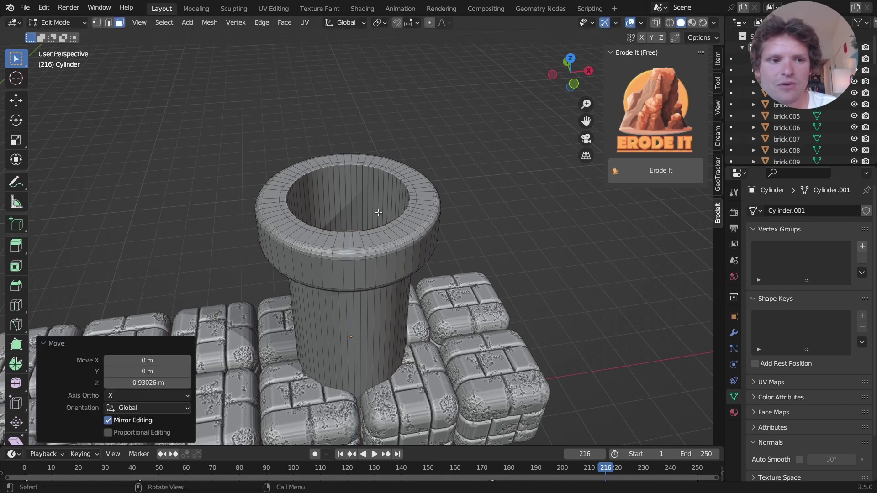
Scale the opening's inner wall faces to about 0.871 with Z locked to thicken the rim, then leave Edit Mode
{"action": "left_click", "coordinate": [389, 186], "text": "alt"}
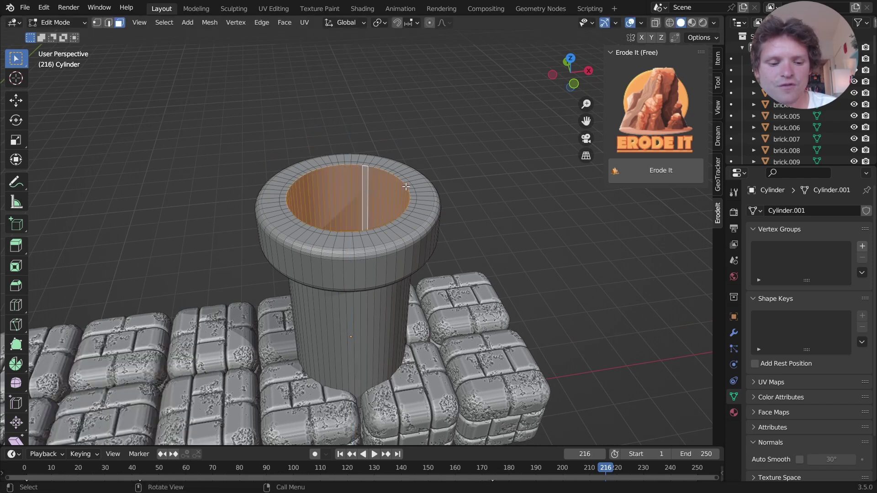
{"action": "key", "text": "s"}
{"action": "key", "text": "shift+z"}
{"action": "left_click", "coordinate": [398, 193]}
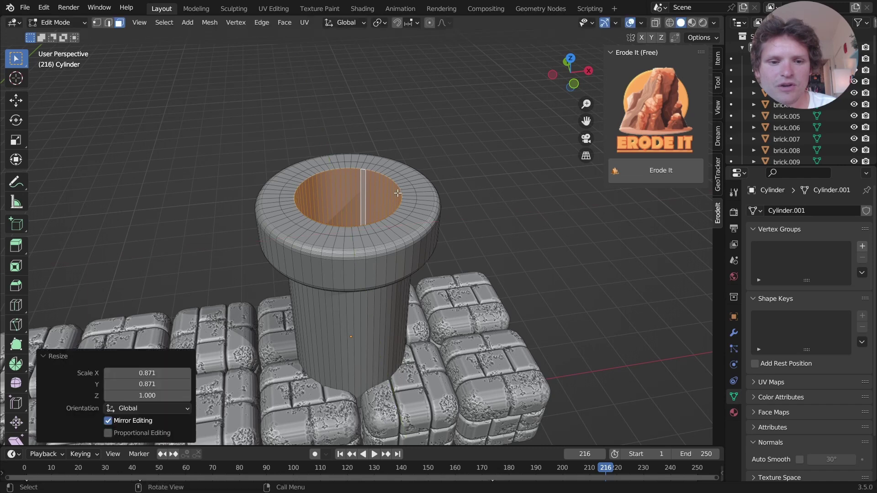
{"action": "key", "text": "Tab"}
Erode the reworked pipe with Erode It
{"action": "scroll", "coordinate": [344, 217], "scroll_direction": "down", "scroll_amount": 4}
{"action": "left_click", "coordinate": [651, 169]}
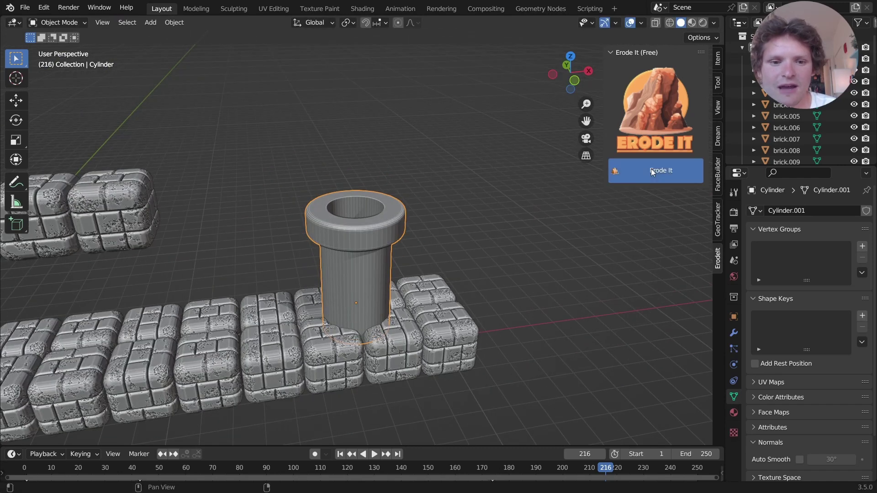
{"action": "middle_click_drag", "start_coordinate": [509, 192], "coordinate": [431, 206]}
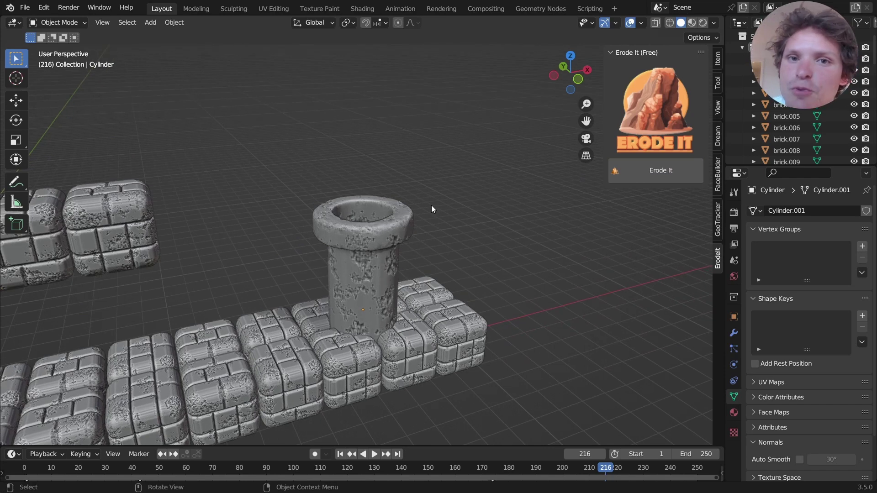
Preview the scene in rendered shading, select the eroded pipe to check its mesh, and save the file
{"action": "left_click", "coordinate": [702, 24]}
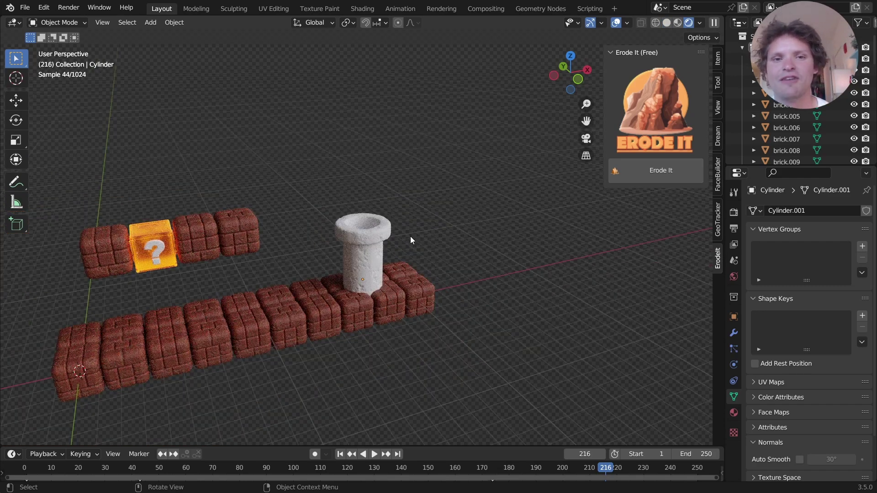
{"action": "left_click", "coordinate": [376, 226]}
{"action": "scroll", "coordinate": [377, 226], "scroll_direction": "up", "scroll_amount": 5}
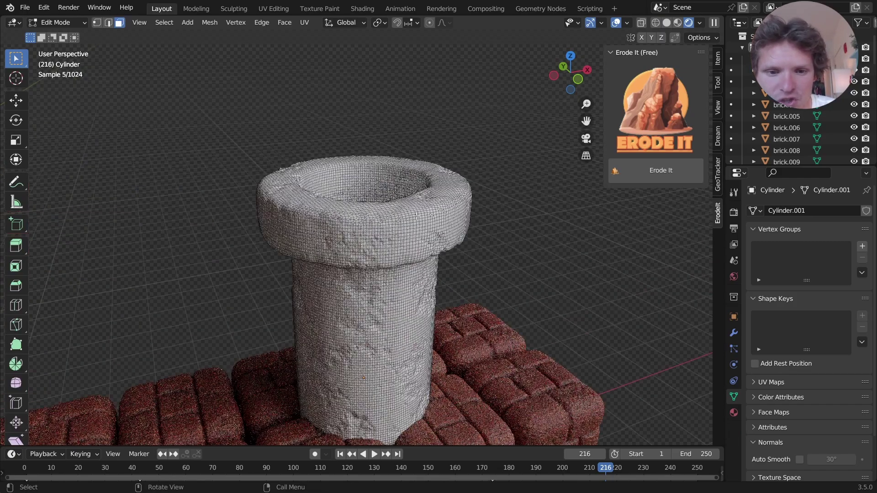
{"action": "key", "text": "ctrl+s"}
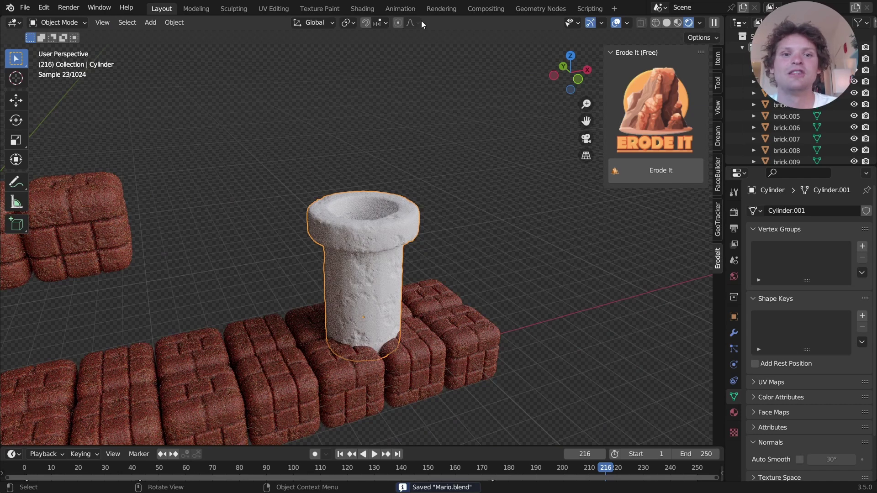
In the Shading workspace, give the pipe a new material named "newpipe" and switch the viewport to rendered shading
{"action": "left_click", "coordinate": [363, 9]}
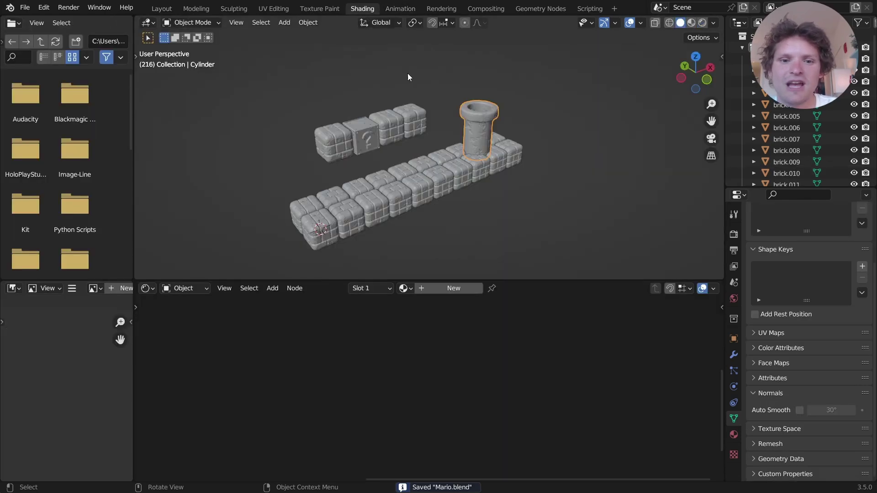
{"action": "key", "text": "KP_Decimal"}
{"action": "left_click", "coordinate": [454, 288]}
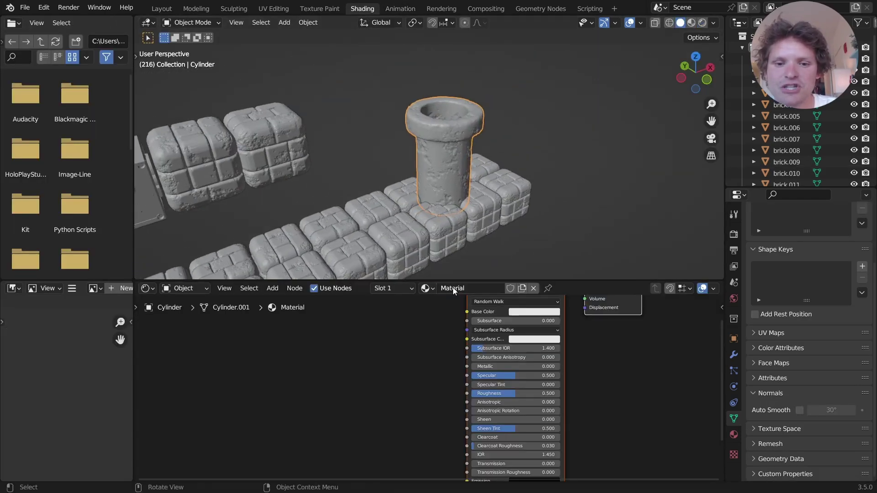
{"action": "double_click", "coordinate": [490, 288]}
{"action": "type", "text": "newpipe"}
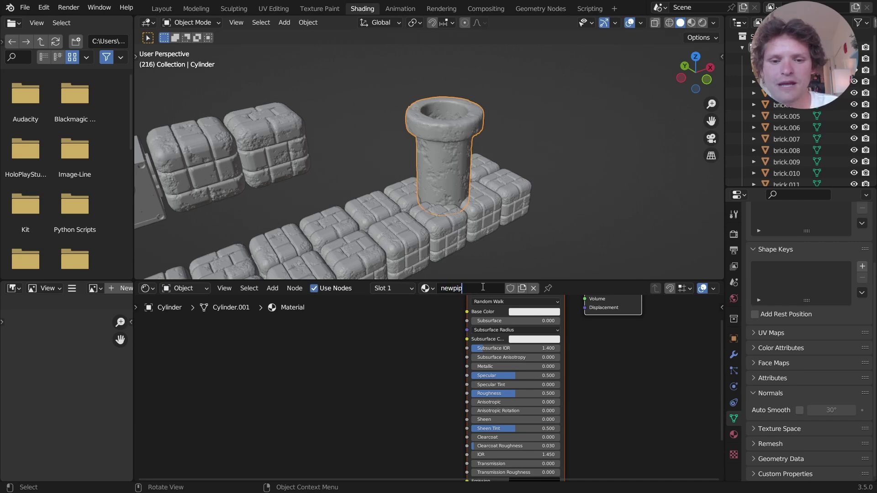
{"action": "key", "text": "Return"}
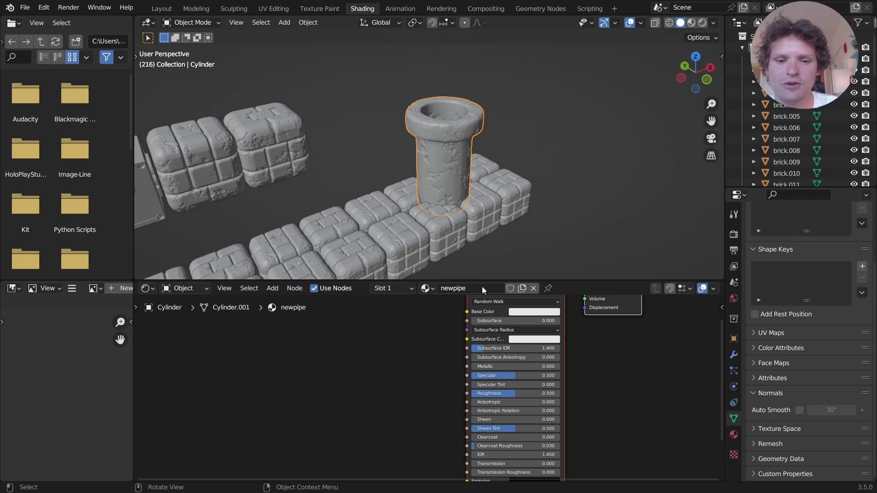
{"action": "left_click", "coordinate": [701, 24]}
{"action": "middle_click_drag", "start_coordinate": [464, 121], "coordinate": [426, 135], "text": "shift"}
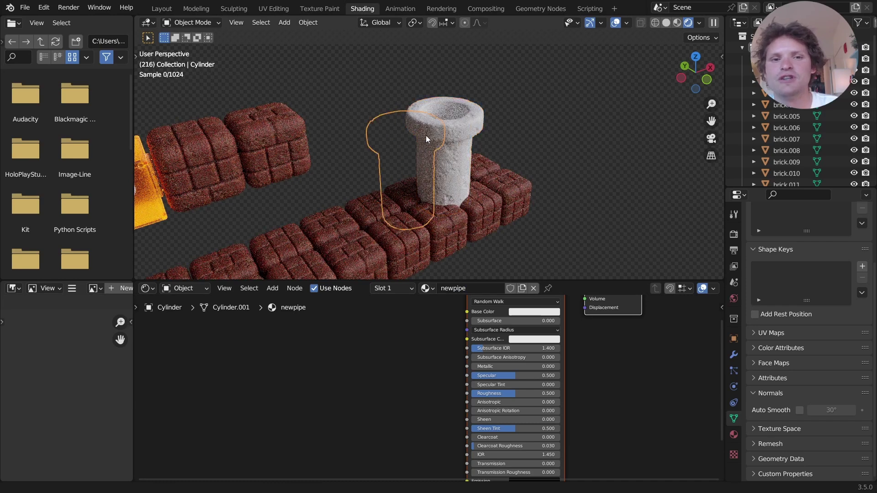
Try a bright green base color on the pipe's material and undo the color change
{"action": "left_click", "coordinate": [524, 311]}
{"action": "left_click_drag", "start_coordinate": [533, 231], "coordinate": [532, 231]}
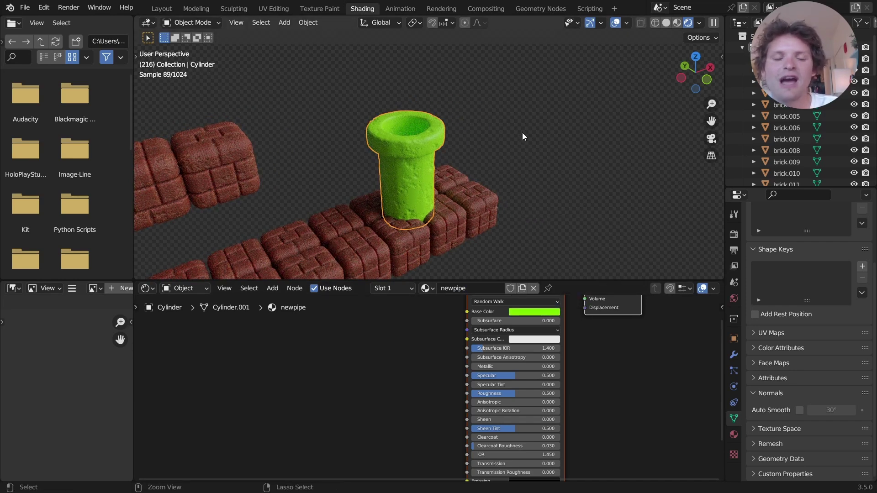
{"action": "key", "text": "ctrl+z"}
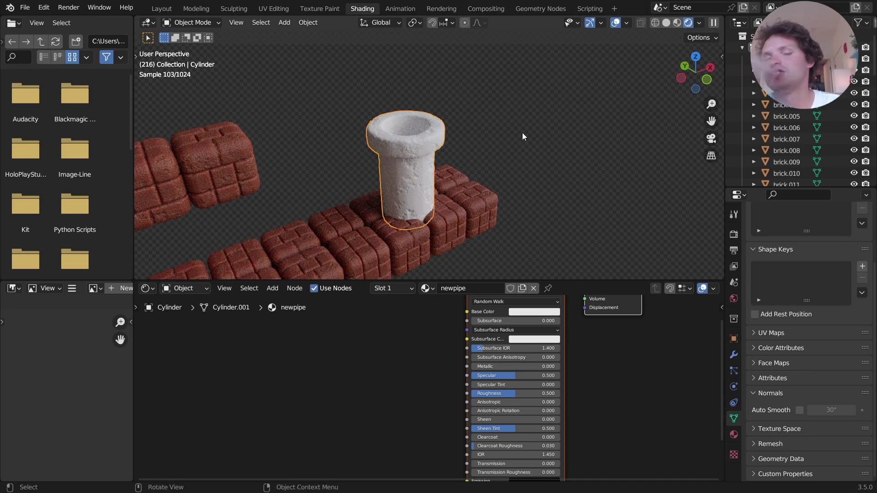
Add a Texture Coordinate node to the pipe's material and preview its Object output on the surface
{"action": "scroll", "coordinate": [422, 139], "scroll_direction": "up", "scroll_amount": 2}
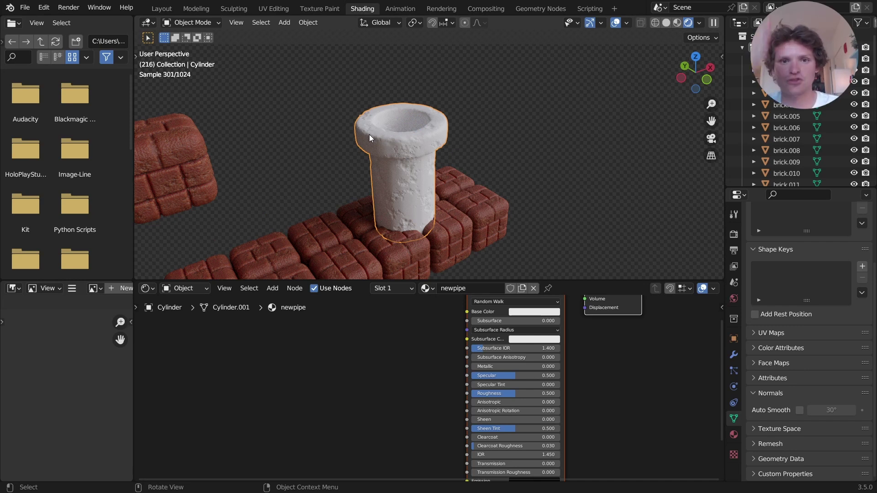
{"action": "middle_click_drag", "start_coordinate": [281, 349], "coordinate": [367, 396]}
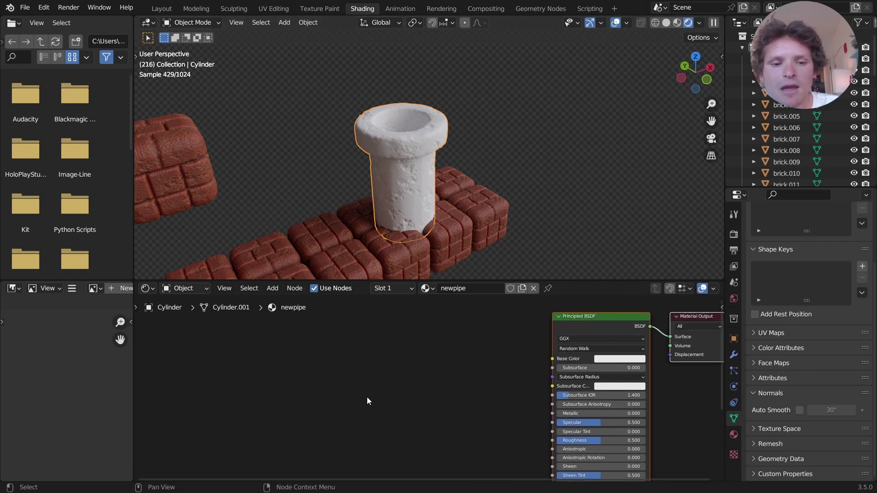
{"action": "key", "text": "shift+a"}
{"action": "type", "text": "coor"}
{"action": "key", "text": "Return"}
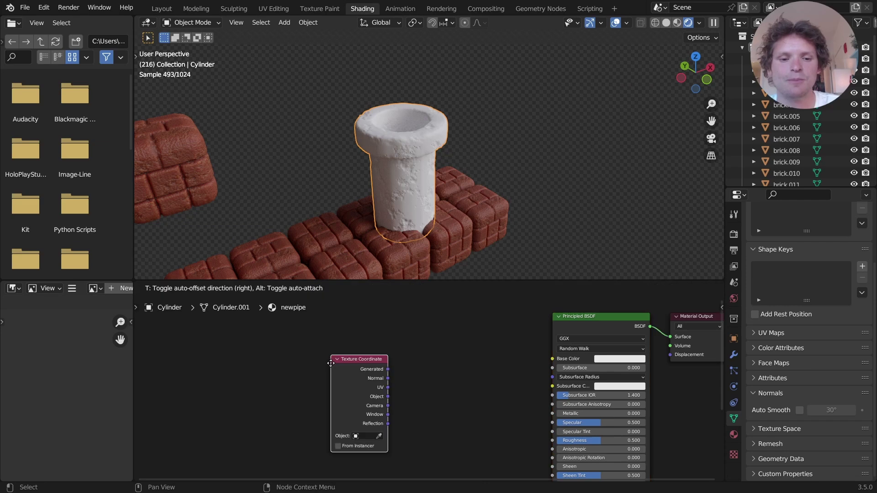
{"action": "left_click", "coordinate": [281, 336]}
{"action": "left_click", "coordinate": [287, 335], "text": "ctrl+shift"}
{"action": "left_click", "coordinate": [287, 335], "text": "ctrl+shift"}
{"action": "left_click", "coordinate": [287, 335], "text": "ctrl+shift"}
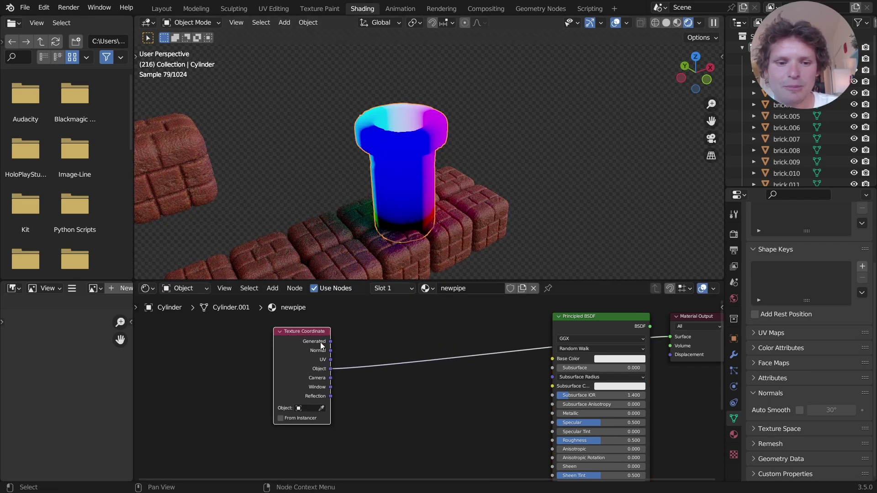
Insert a Gradient Texture node after the Texture Coordinate's Object output and set its gradient type to Radial
{"action": "left_click_drag", "start_coordinate": [320, 342], "coordinate": [278, 341]}
{"action": "key", "text": "shift+a"}
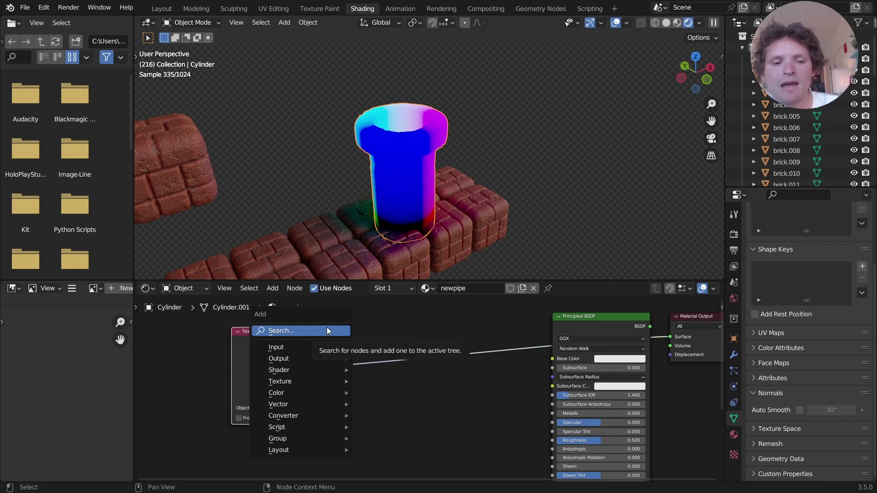
{"action": "left_click", "coordinate": [327, 330]}
{"action": "type", "text": "grad"}
{"action": "key", "text": "Return"}
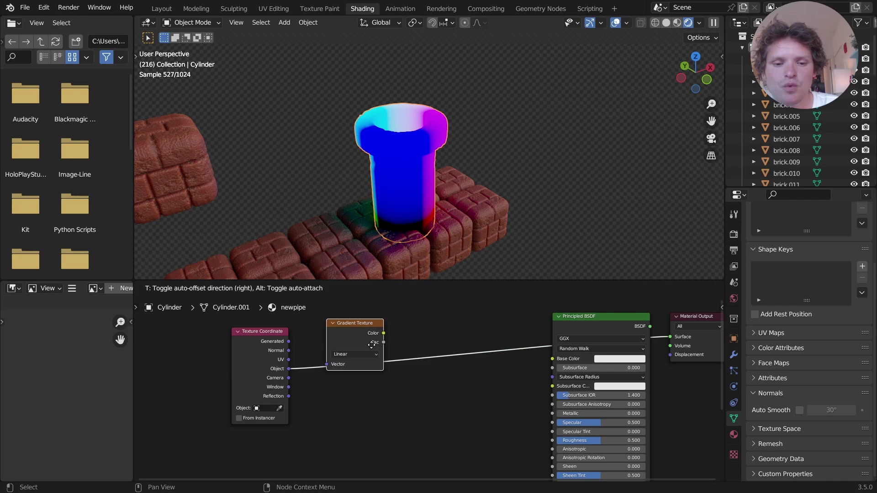
{"action": "left_click", "coordinate": [363, 349]}
{"action": "left_click", "coordinate": [364, 353]}
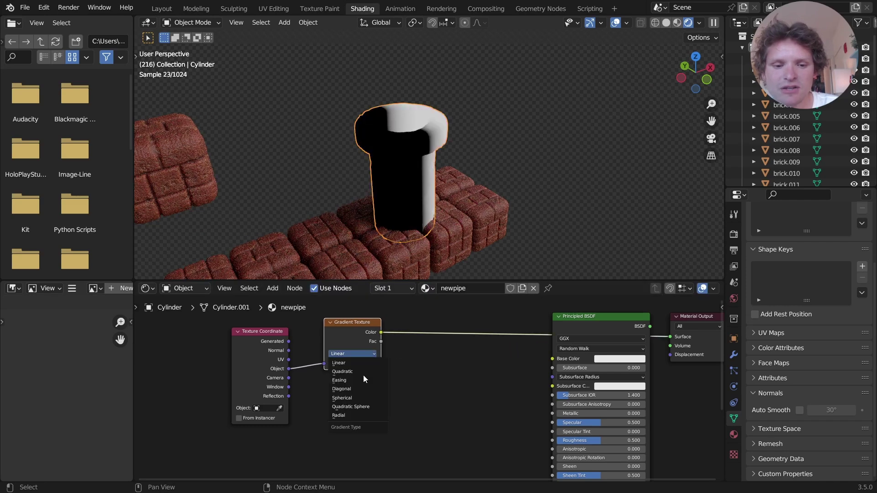
{"action": "left_click", "coordinate": [339, 416]}
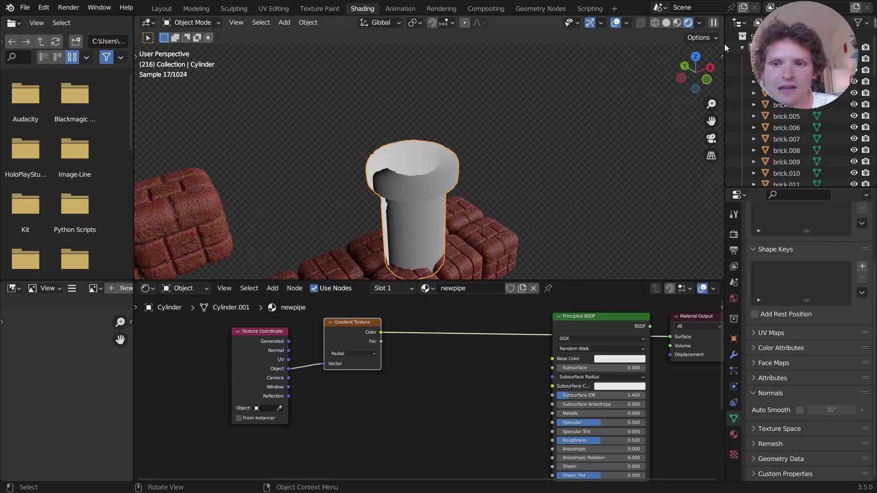
View the pipe from directly above and trace how the radial gradient wraps around its opening
{"action": "left_click", "coordinate": [695, 56]}
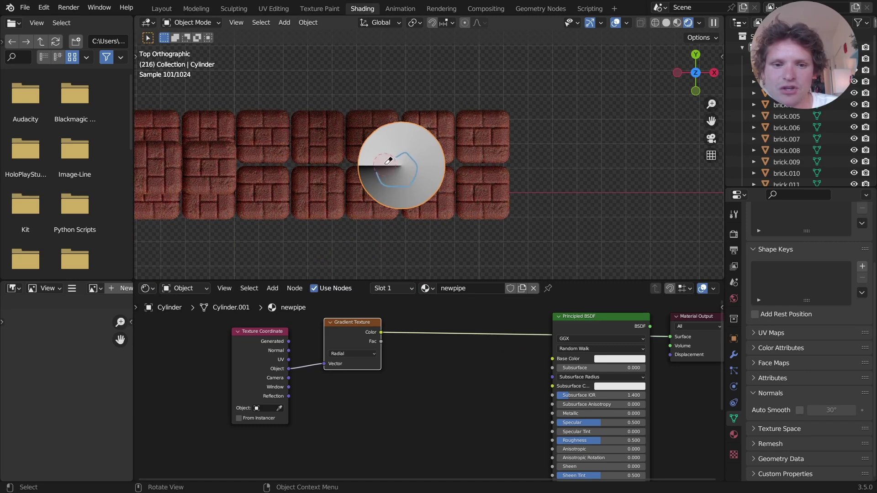
{"action": "left_click_drag", "start_coordinate": [376, 173], "coordinate": [416, 187]}
{"action": "middle_click_drag", "start_coordinate": [377, 165], "coordinate": [411, 174]}
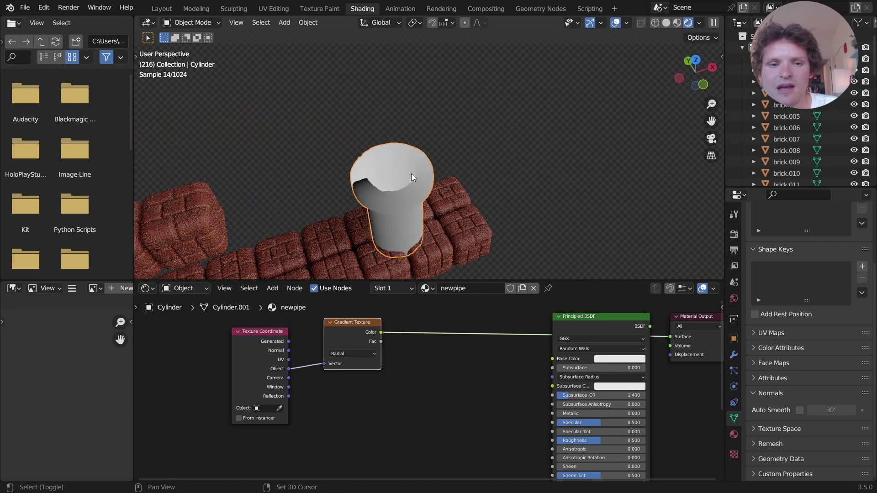
Insert a Noise Texture node driven by the radial gradient's color and preview its Fac output on the pipe
{"action": "key", "text": "shift+a"}
{"action": "left_click", "coordinate": [433, 329]}
{"action": "type", "text": "noi"}
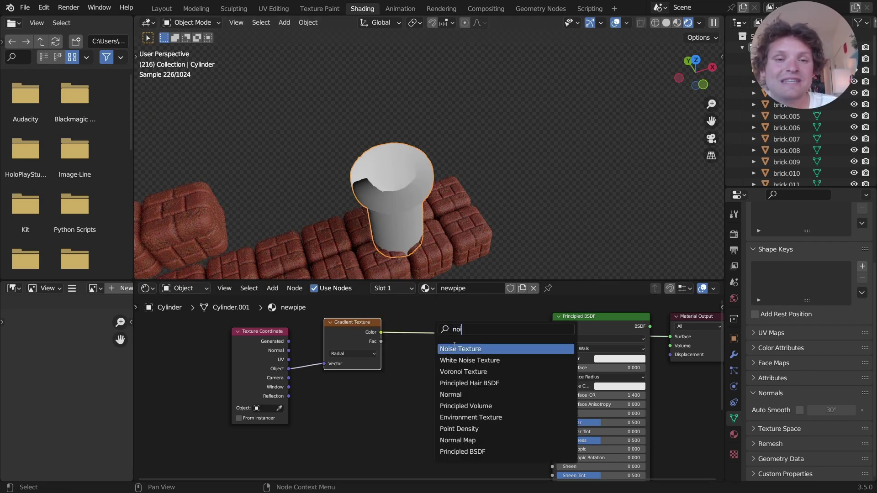
{"action": "key", "text": "Return"}
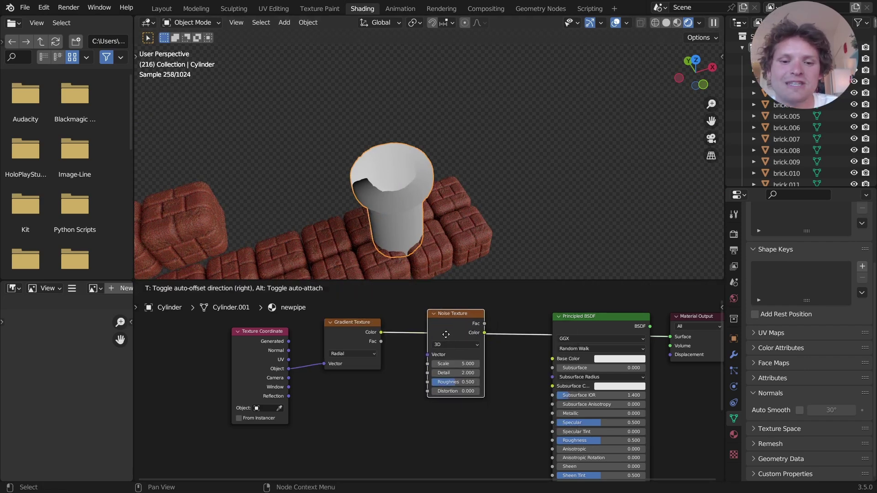
{"action": "left_click", "coordinate": [441, 331]}
{"action": "middle_click_drag", "start_coordinate": [400, 201], "coordinate": [421, 160]}
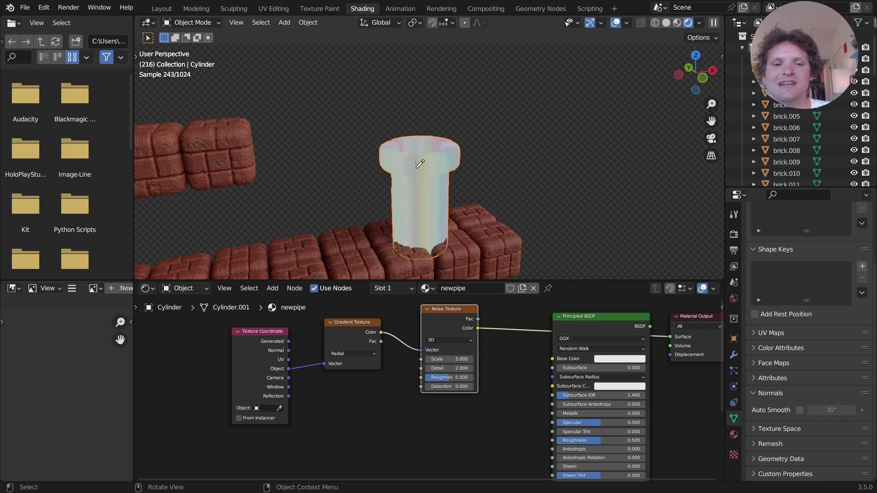
{"action": "key", "text": "ctrl+z"}
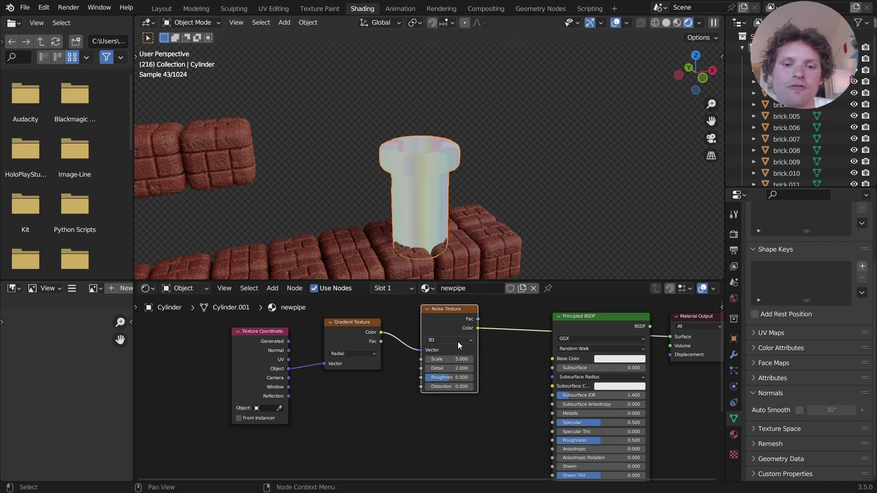
{"action": "left_click", "coordinate": [454, 322], "text": "ctrl+shift"}
Move the Texture Coordinate, Gradient Texture and Noise Texture nodes away from the Principled BSDF to make room
{"action": "middle_click_drag", "start_coordinate": [186, 365], "coordinate": [262, 376]}
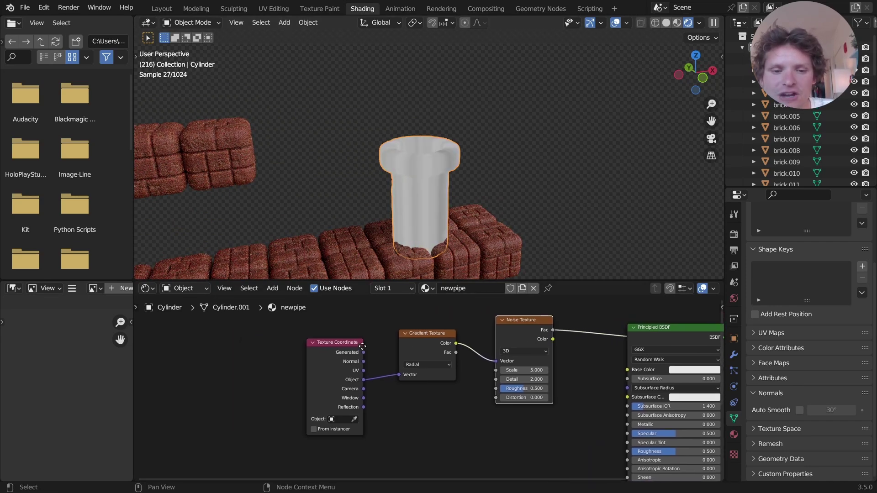
{"action": "left_click_drag", "start_coordinate": [262, 376], "coordinate": [536, 324]}
{"action": "left_click_drag", "start_coordinate": [528, 325], "coordinate": [379, 334]}
{"action": "left_click_drag", "start_coordinate": [494, 361], "coordinate": [499, 372]}
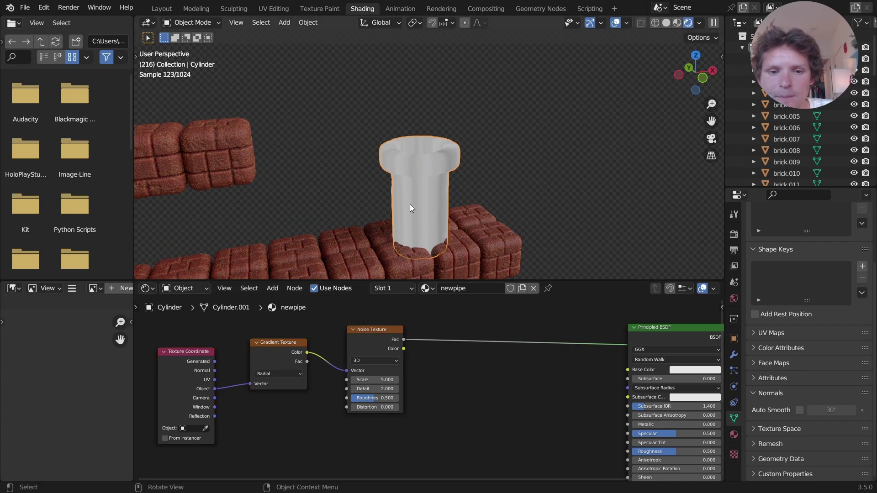
Insert a ColorRamp after the Noise Texture's Fac output and place its stops at 0.210 and 0.690
{"action": "key", "text": "shift+a"}
{"action": "type", "text": "colo"}
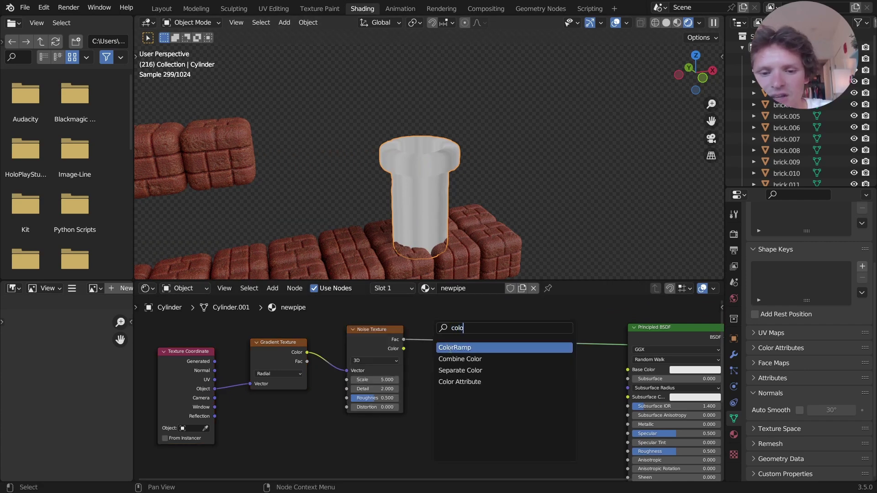
{"action": "key", "text": "Return"}
{"action": "left_click", "coordinate": [446, 339]}
{"action": "left_click_drag", "start_coordinate": [443, 358], "coordinate": [428, 368]}
{"action": "left_click", "coordinate": [463, 367]}
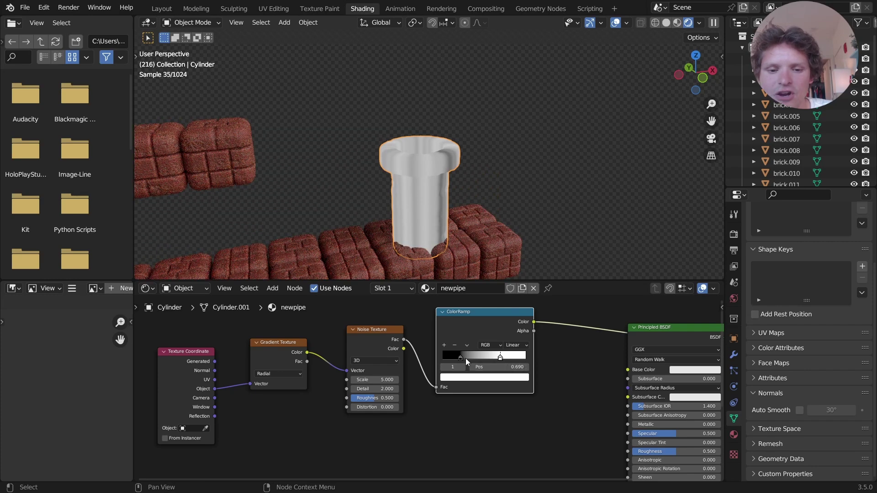
Color the ramp's 0.690 stop bright yellow-green, with hue 0.243 and saturation and value at 1.000
{"action": "left_click", "coordinate": [455, 377]}
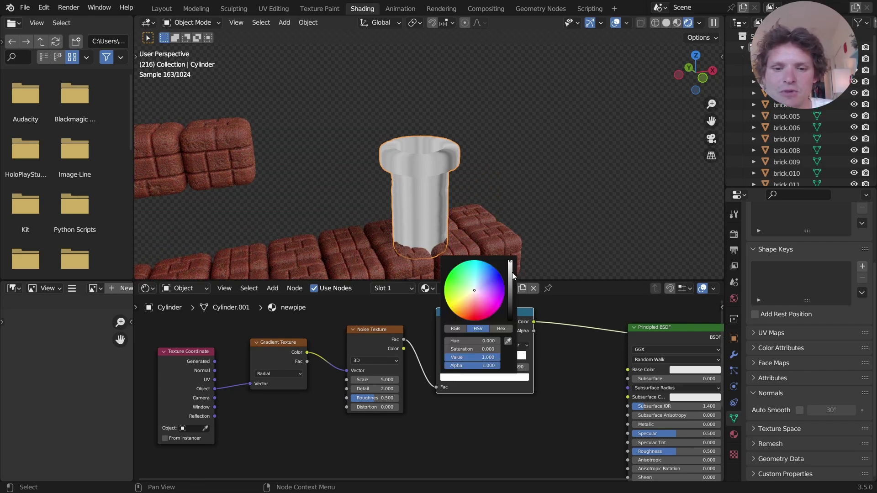
{"action": "left_click", "coordinate": [458, 290]}
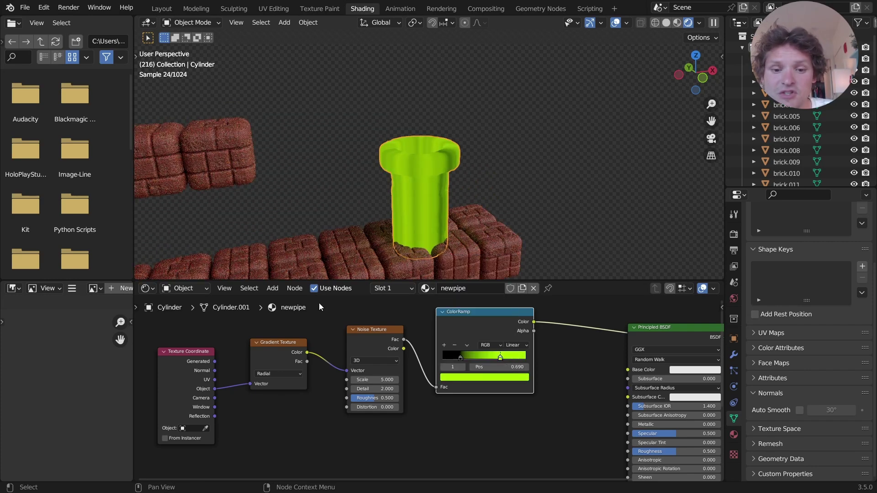
{"action": "left_click", "coordinate": [485, 378]}
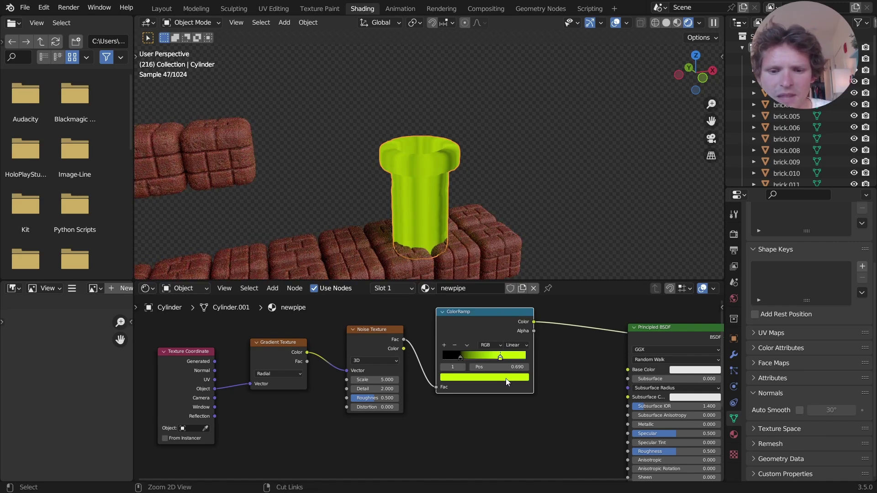
Copy the yellow-green to the ramp's 0.210 stop and turn it into a darker, duller olive
{"action": "left_click", "coordinate": [444, 366]}
{"action": "key", "text": "ctrl+v"}
{"action": "left_click", "coordinate": [456, 377]}
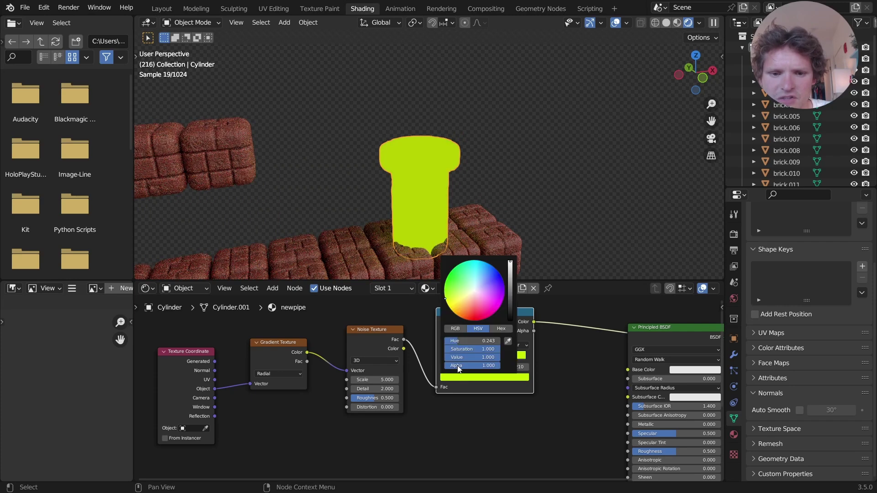
{"action": "left_click", "coordinate": [457, 298]}
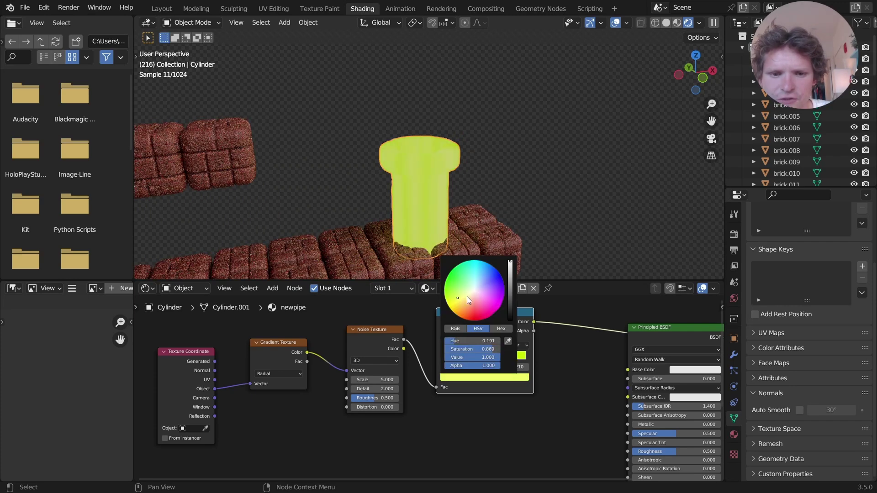
{"action": "left_click", "coordinate": [510, 293]}
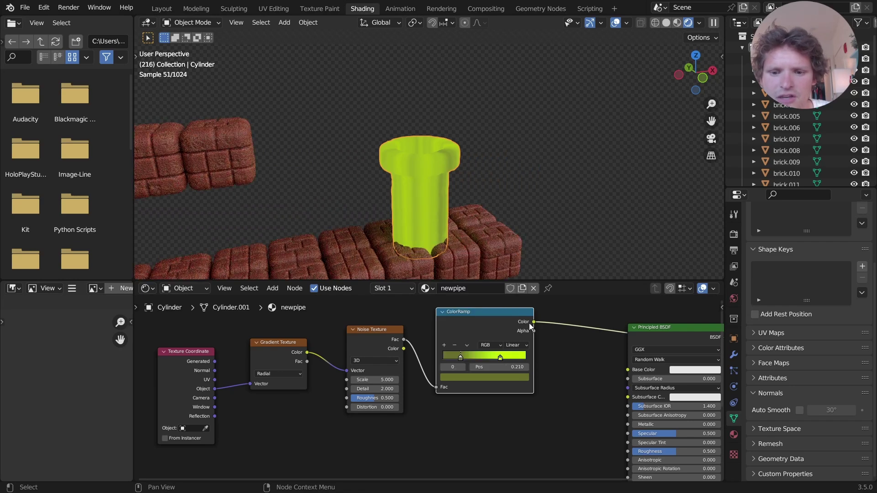
Connect the ColorRamp's Color output to the Principled BSDF's Base Color, comparing the pipe with and without the link
{"action": "left_click_drag", "start_coordinate": [533, 322], "coordinate": [625, 370]}
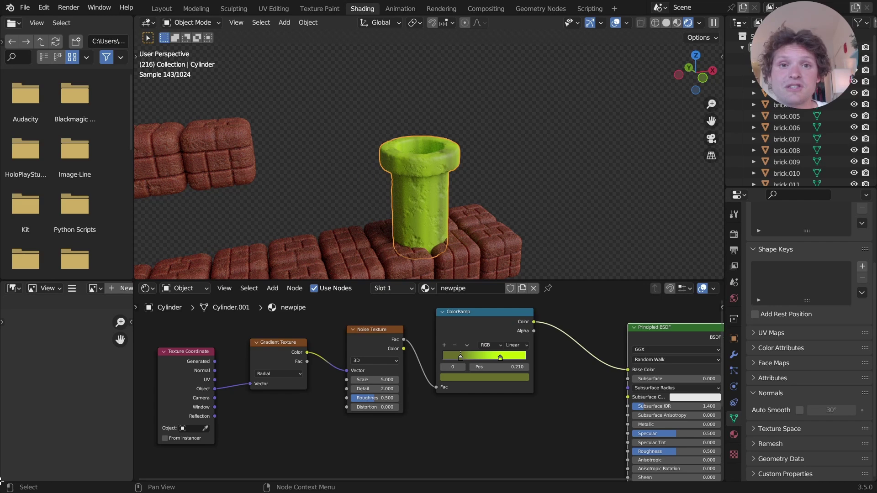
{"action": "right_click_drag", "start_coordinate": [572, 366], "coordinate": [585, 320], "text": "ctrl"}
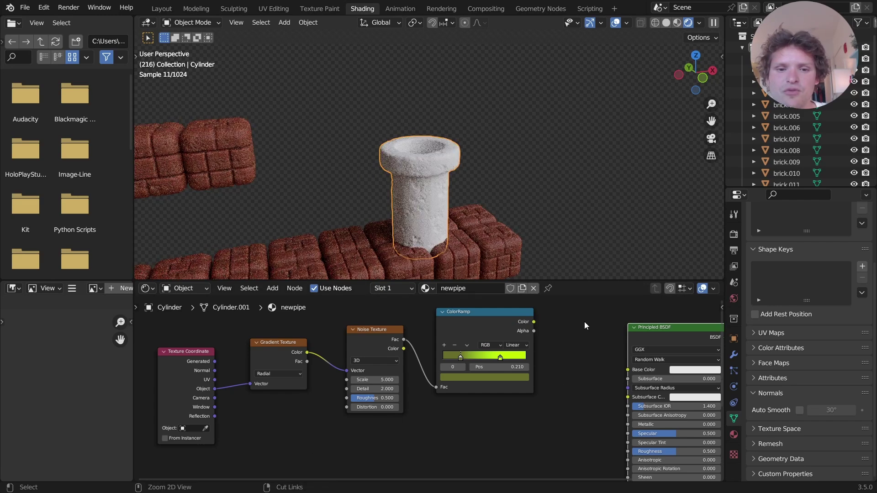
{"action": "key", "text": "ctrl+z"}
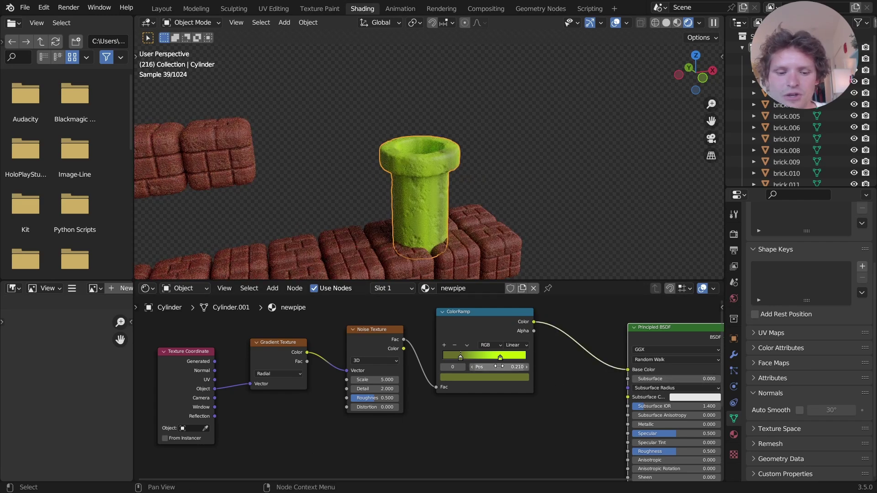
Try the ramp's bright yellow-green as a flat Base Color in place of the link, and reconnect the ColorRamp
{"action": "left_click", "coordinate": [464, 367]}
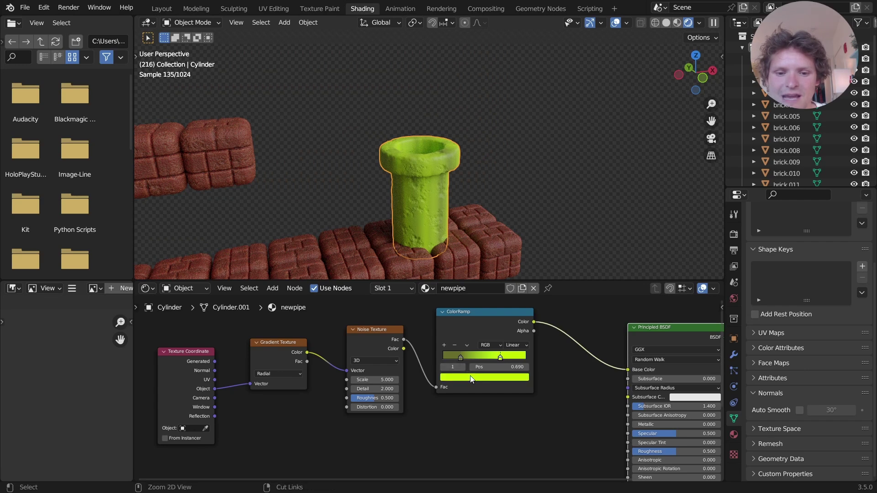
{"action": "right_click_drag", "start_coordinate": [617, 363], "coordinate": [607, 346], "text": "ctrl"}
{"action": "key", "text": "ctrl+v"}
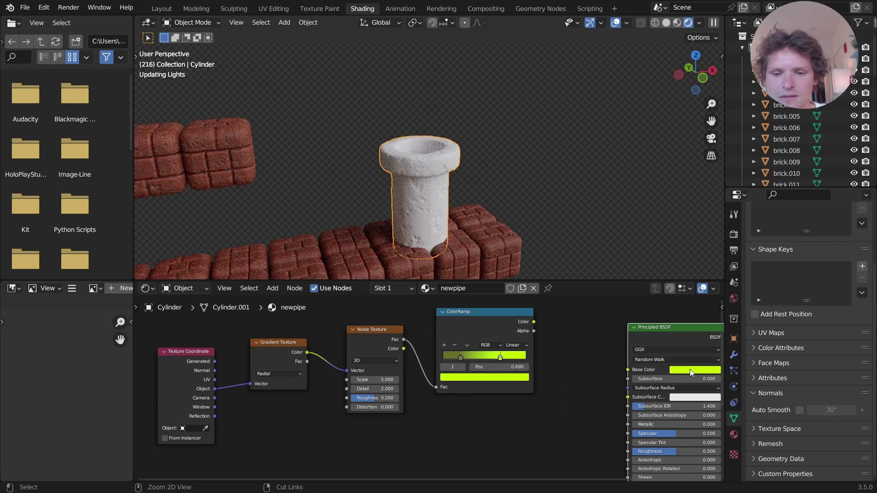
{"action": "left_click_drag", "start_coordinate": [534, 322], "coordinate": [627, 369]}
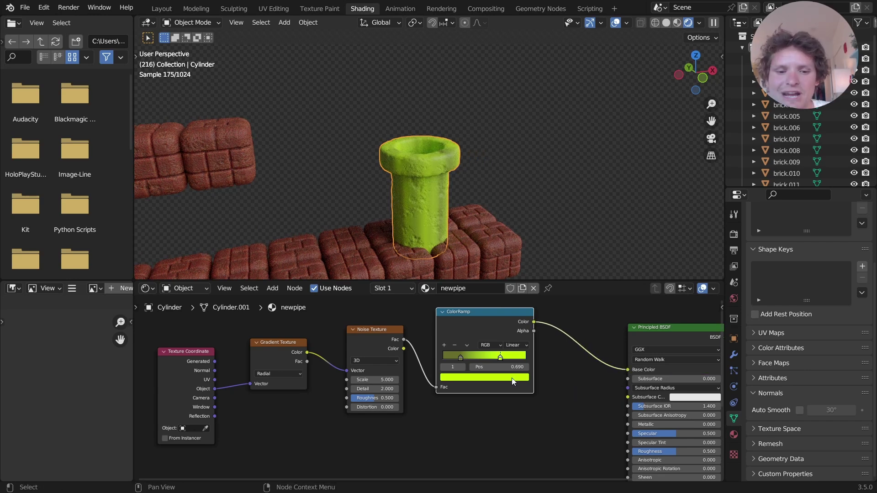
Try the Noise Texture in 4D with W at 2.500, and undo the change
{"action": "middle_click_drag", "start_coordinate": [426, 387], "coordinate": [519, 397]}
{"action": "scroll", "coordinate": [519, 397], "scroll_direction": "up", "scroll_amount": 1}
{"action": "left_click", "coordinate": [484, 370]}
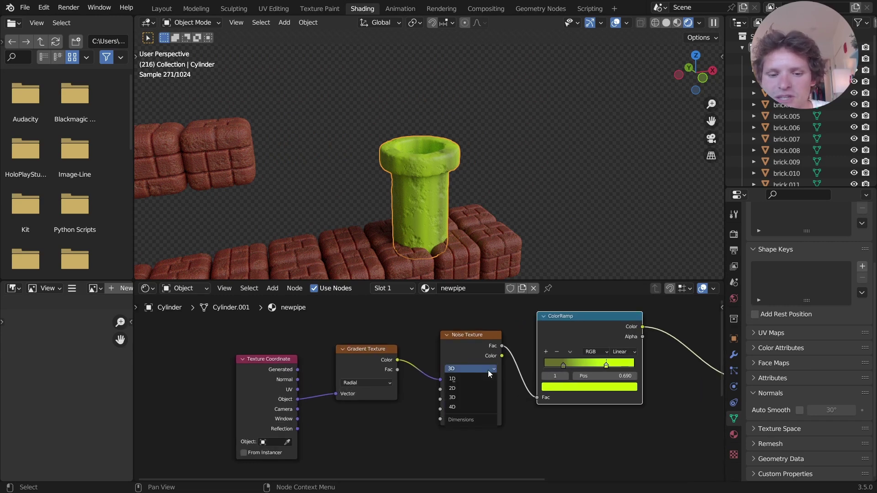
{"action": "left_click", "coordinate": [468, 406]}
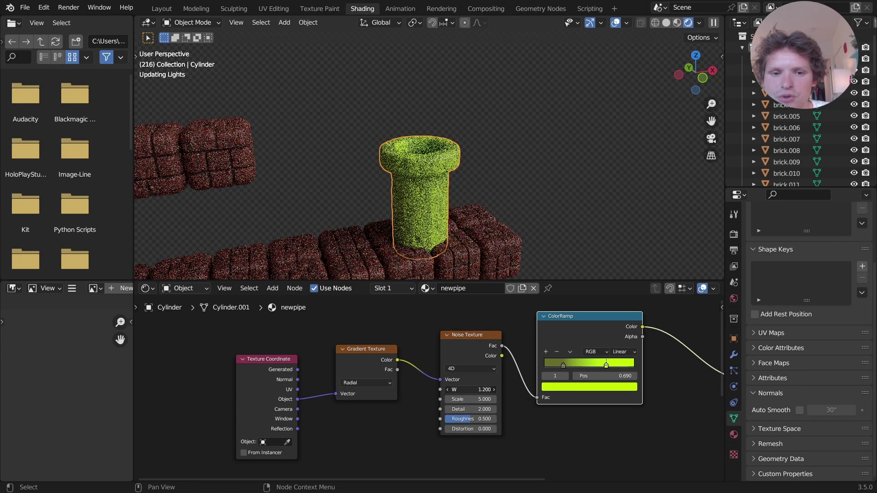
{"action": "left_click_drag", "start_coordinate": [463, 389], "coordinate": [473, 390]}
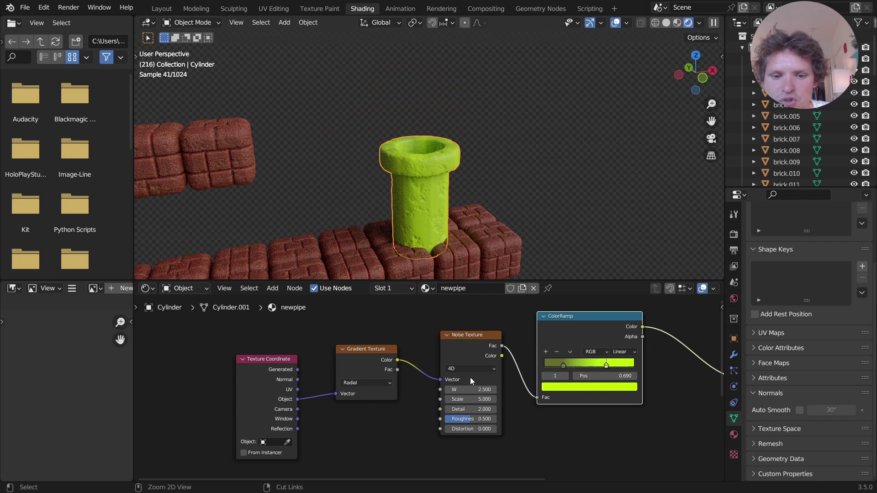
{"action": "key", "text": "ctrl+z"}
{"action": "scroll", "coordinate": [465, 371], "scroll_direction": "up", "scroll_amount": 1, "text": "ctrl"}
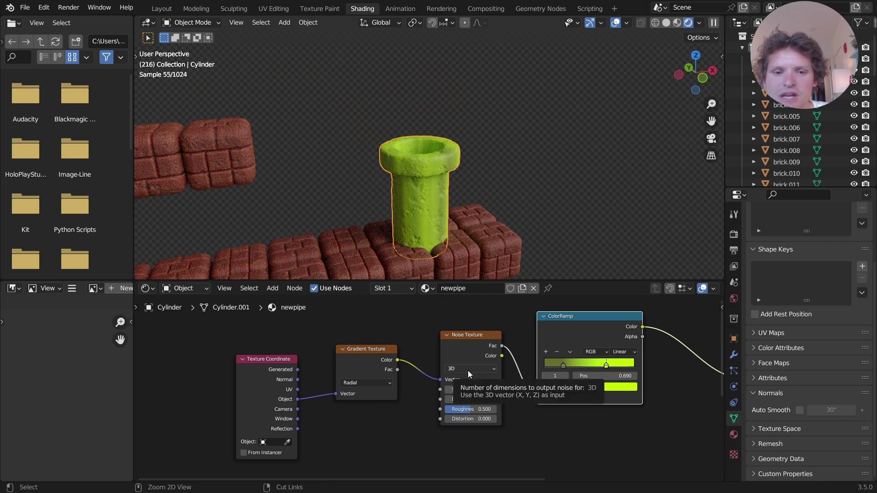
Save the file and lower the Principled BSDF's roughness to 0.165 for a glossier pipe
{"action": "key", "text": "ctrl+s"}
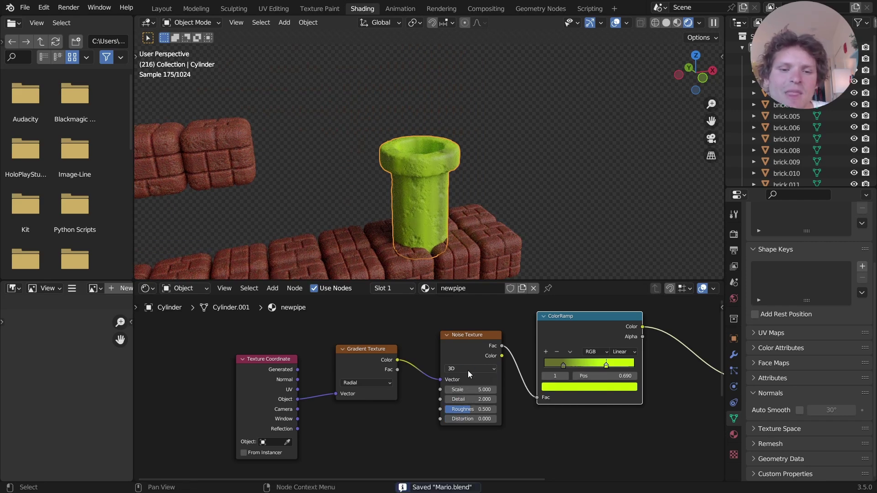
{"action": "scroll", "coordinate": [429, 196], "scroll_direction": "down", "scroll_amount": 1}
{"action": "middle_click_drag", "start_coordinate": [646, 386], "coordinate": [464, 371]}
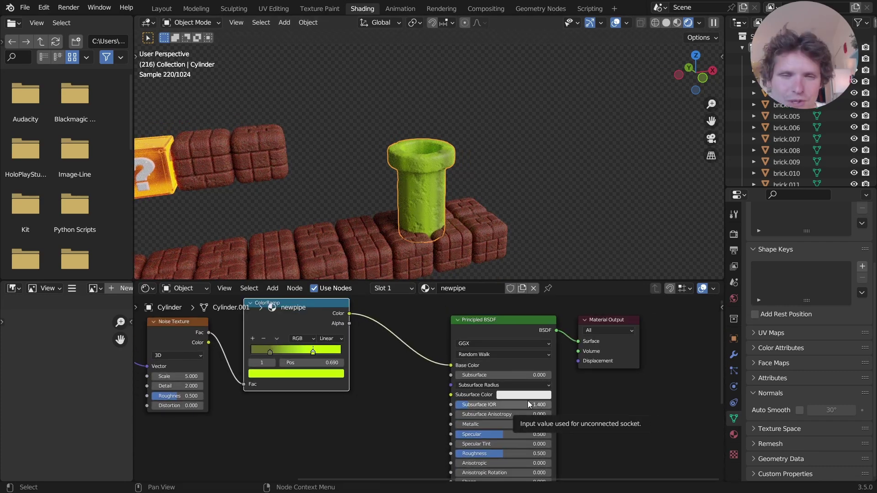
{"action": "middle_click_drag", "start_coordinate": [529, 407], "coordinate": [542, 401]}
{"action": "left_click_drag", "start_coordinate": [509, 449], "coordinate": [474, 449]}
{"action": "scroll", "coordinate": [444, 160], "scroll_direction": "up", "scroll_amount": 4}
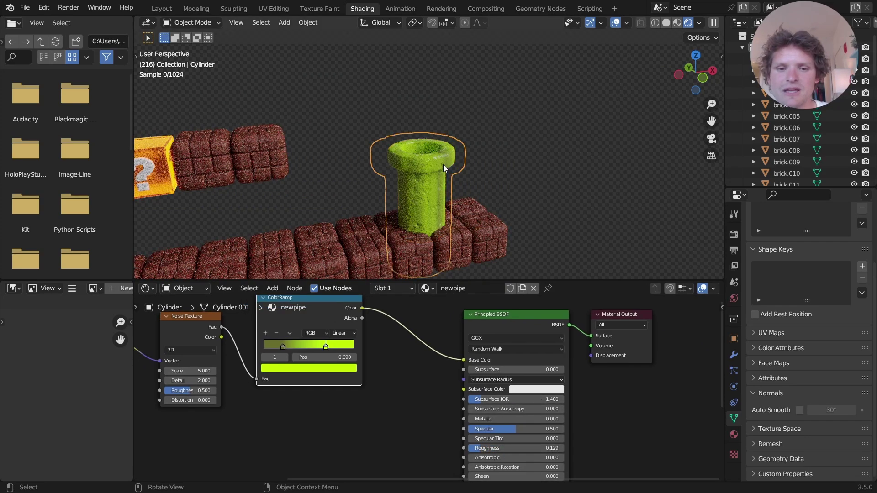
{"action": "middle_click_drag", "start_coordinate": [442, 150], "coordinate": [474, 177]}
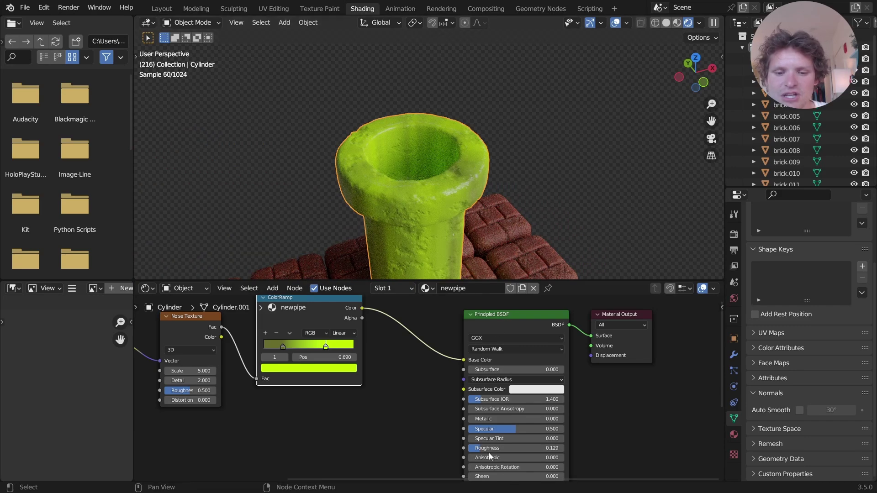
{"action": "left_click_drag", "start_coordinate": [489, 450], "coordinate": [492, 450]}
{"action": "scroll", "coordinate": [430, 210], "scroll_direction": "down", "scroll_amount": 7}
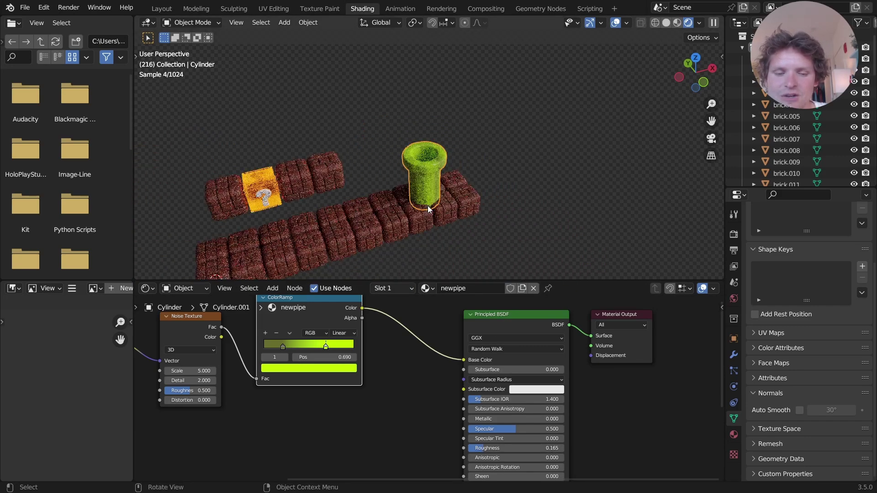
Try a Subsurface value of 0.233 on the Principled BSDF and undo the change
{"action": "mouse_move", "coordinate": [430, 201]}
{"action": "middle_mouse_down"}
{"action": "mouse_move", "coordinate": [452, 162]}
{"action": "mouse_move", "coordinate": [425, 187]}
{"action": "middle_mouse_up"}
{"action": "scroll", "coordinate": [425, 188], "scroll_direction": "down", "scroll_amount": 1}
{"action": "scroll", "coordinate": [461, 163], "scroll_direction": "up", "scroll_amount": 3}
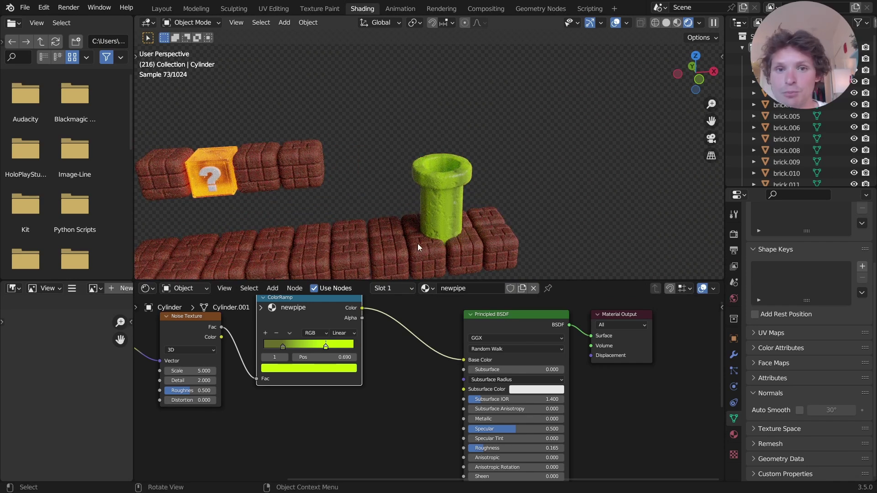
{"action": "scroll", "coordinate": [459, 387], "scroll_direction": "up", "scroll_amount": 3}
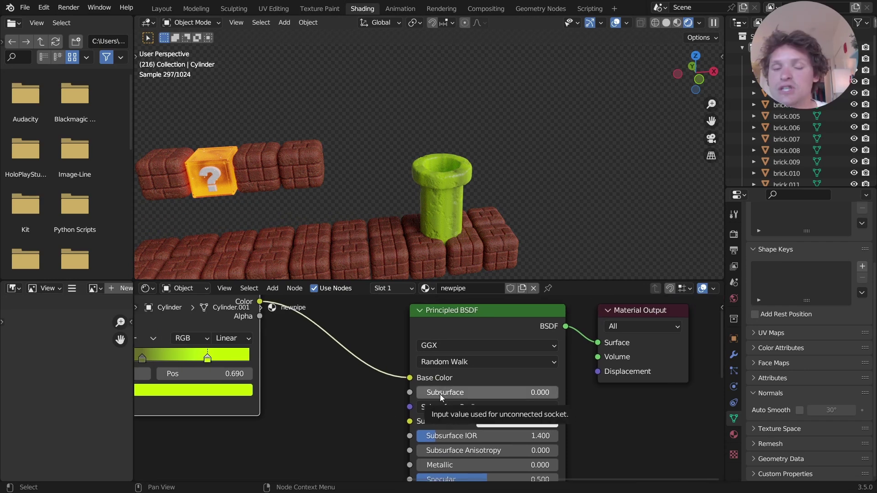
{"action": "left_click_drag", "start_coordinate": [440, 394], "coordinate": [449, 396]}
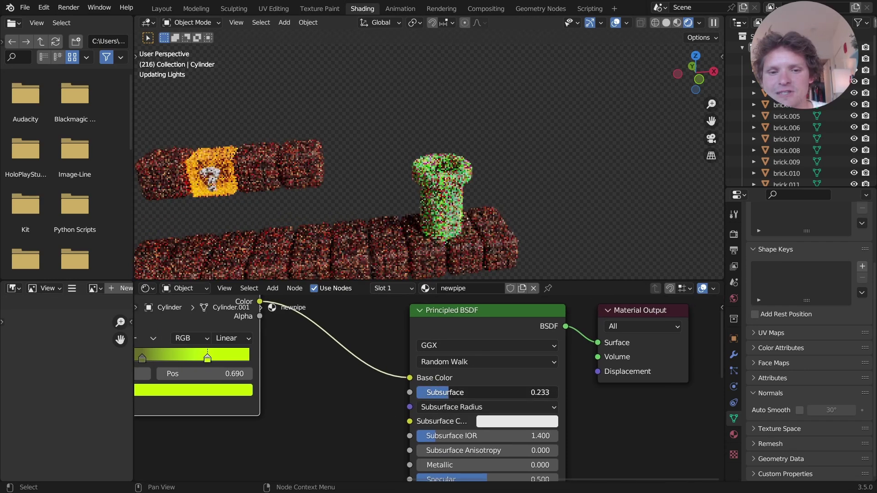
{"action": "key", "text": "ctrl+z"}
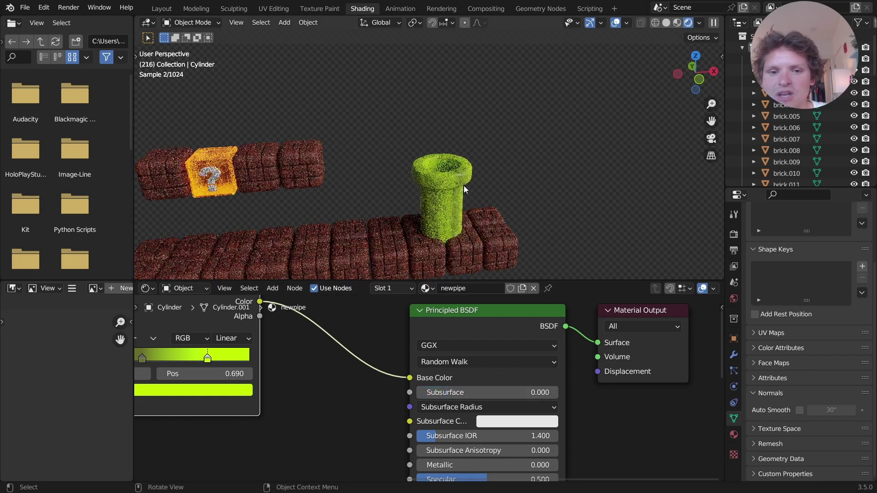
{"action": "scroll", "coordinate": [464, 188], "scroll_direction": "up", "scroll_amount": 3}
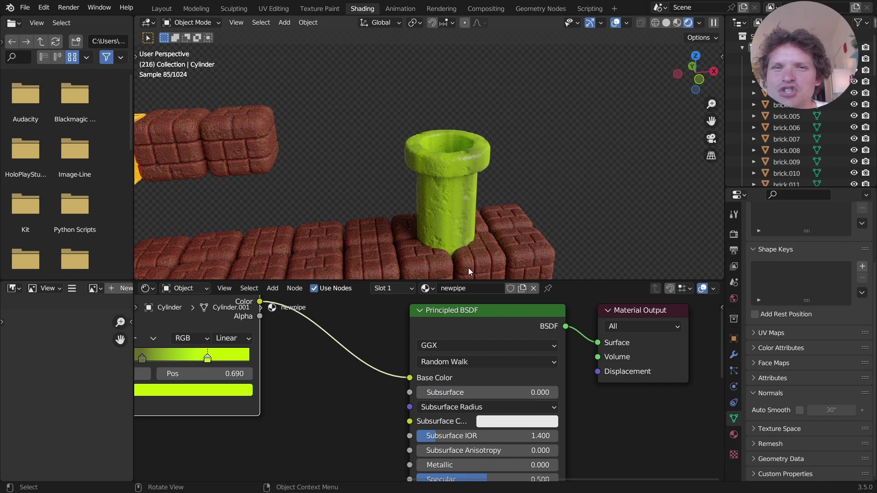
Raise the Principled BSDF's Subsurface to 0.084 and choose a bright yellow Subsurface Color
{"action": "left_click_drag", "start_coordinate": [457, 393], "coordinate": [444, 393]}
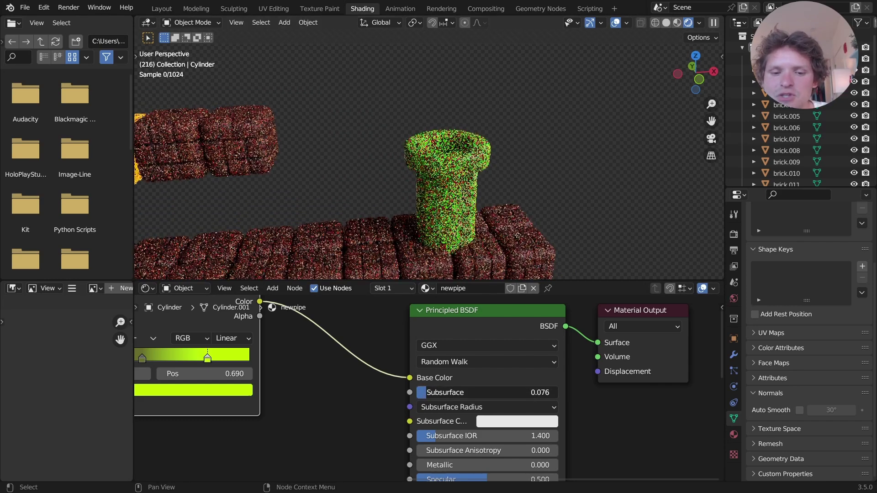
{"action": "left_click", "coordinate": [497, 421]}
{"action": "left_click_drag", "start_coordinate": [496, 301], "coordinate": [489, 304]}
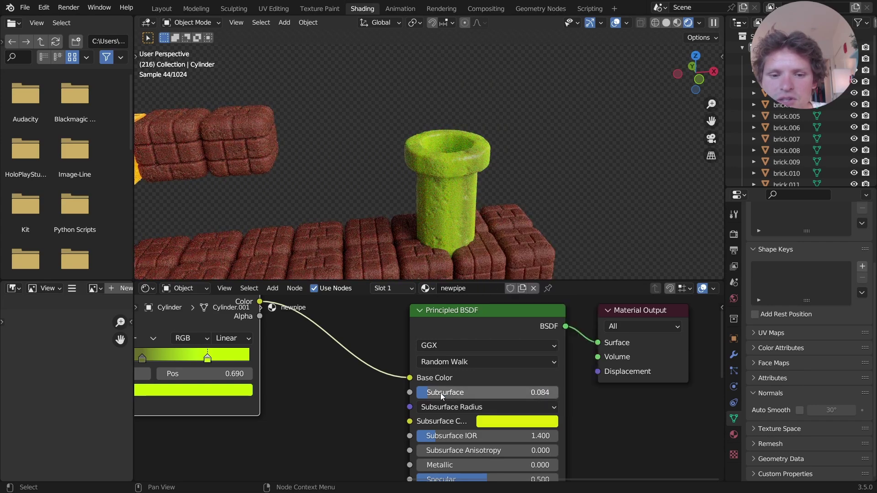
{"action": "left_click_drag", "start_coordinate": [440, 393], "coordinate": [416, 393]}
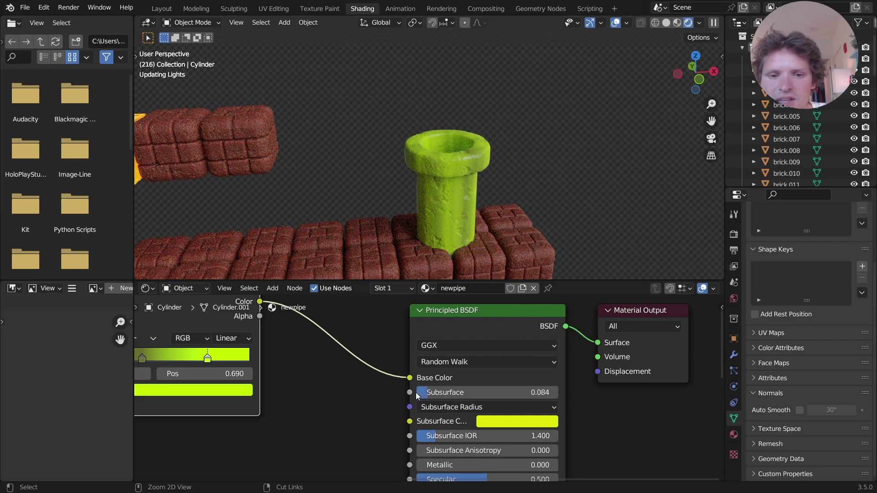
Try Subsurface at 0.15, compare the pipe with Subsurface at 0, and undo the zero value
{"action": "left_click", "coordinate": [458, 396]}
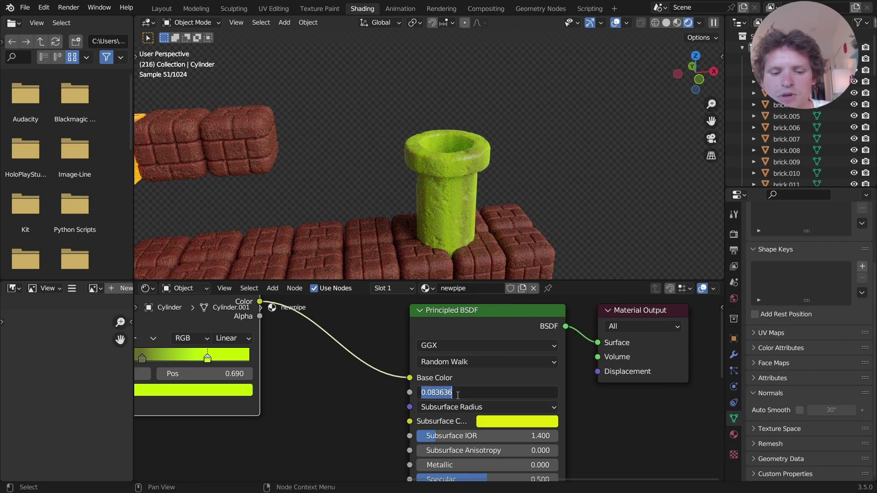
{"action": "type", "text": ".15"}
{"action": "key", "text": "Return"}
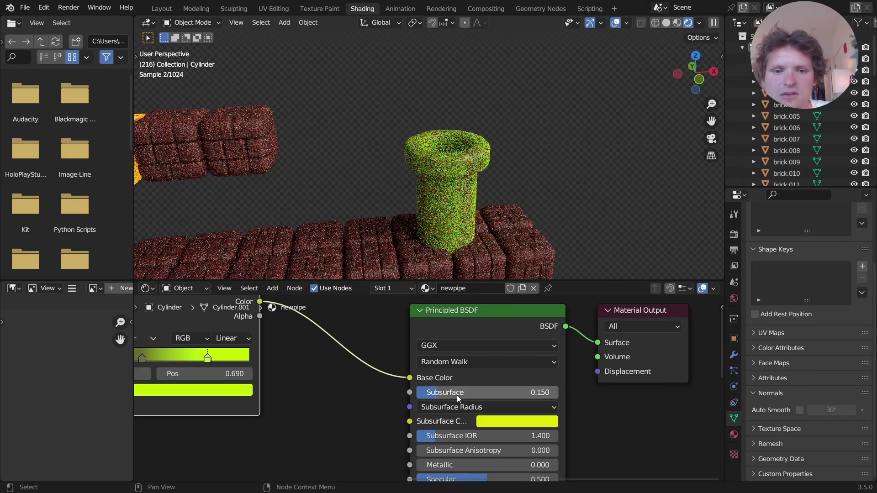
{"action": "left_click", "coordinate": [466, 397]}
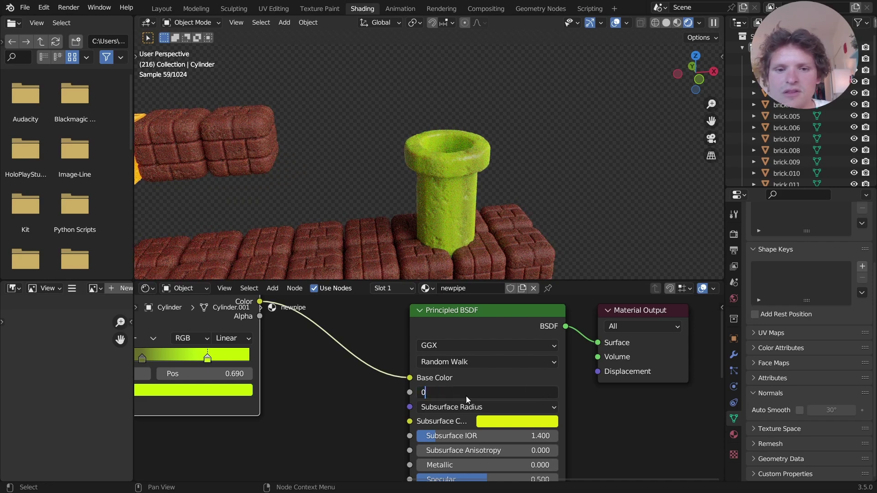
{"action": "type", "text": "0"}
{"action": "key", "text": "Return"}
{"action": "key", "text": "ctrl+z"}
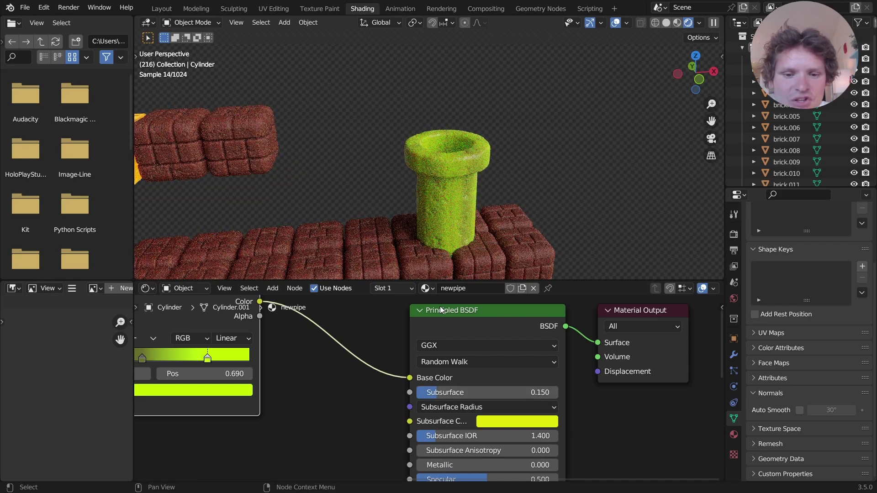
Set the Principled BSDF's Subsurface to 0.12 and save the file
{"action": "type", "text": ".12"}
{"action": "key", "text": "Return"}
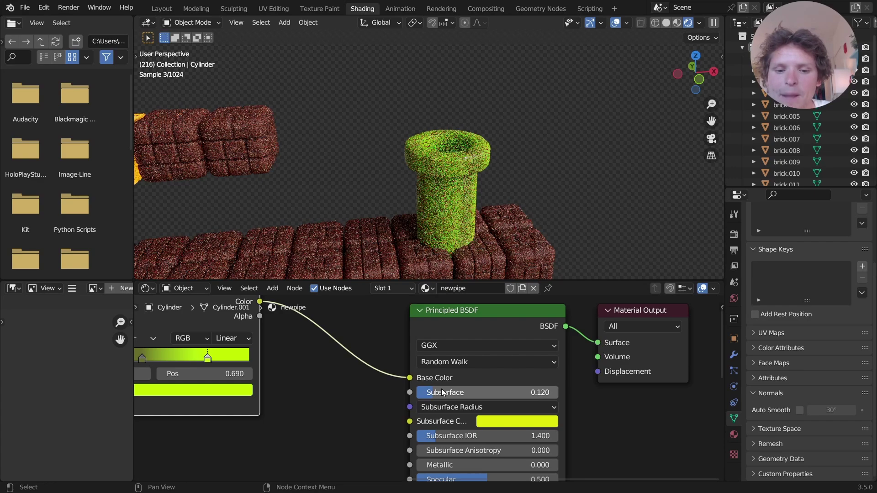
{"action": "scroll", "coordinate": [476, 160], "scroll_direction": "down", "scroll_amount": 4}
{"action": "mouse_move", "coordinate": [476, 159]}
{"action": "middle_mouse_down"}
{"action": "mouse_move", "coordinate": [459, 163]}
{"action": "mouse_move", "coordinate": [460, 155]}
{"action": "mouse_move", "coordinate": [483, 165]}
{"action": "middle_mouse_up"}
{"action": "key", "text": "ctrl+s"}
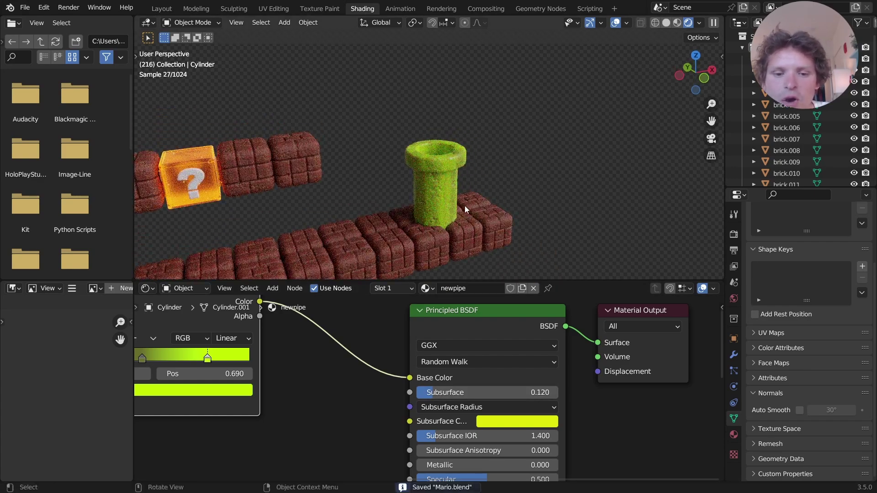
Add a Bump node to the newpipe material, placed below the ColorRamp
{"action": "scroll", "coordinate": [351, 391], "scroll_direction": "down", "scroll_amount": 3}
{"action": "middle_click_drag", "start_coordinate": [367, 417], "coordinate": [531, 381]}
{"action": "key", "text": "shift+a"}
{"action": "left_click", "coordinate": [385, 332]}
{"action": "type", "text": "bump"}
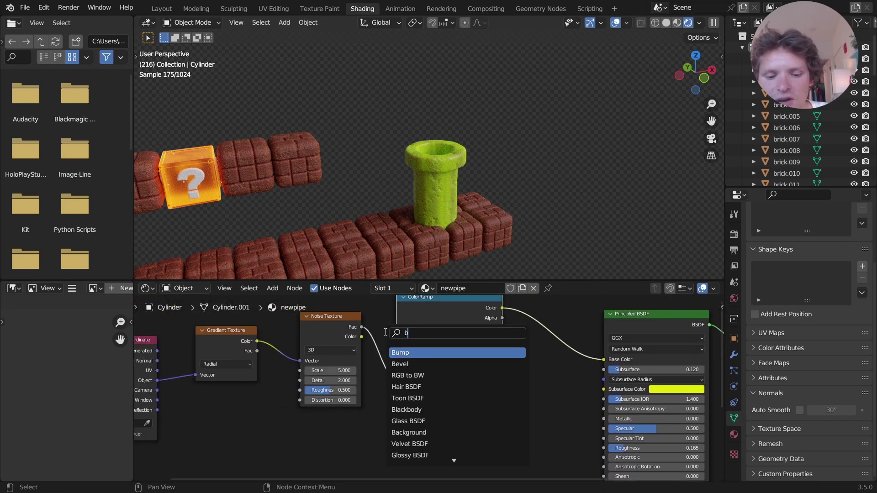
{"action": "key", "text": "Return"}
{"action": "left_click", "coordinate": [409, 408]}
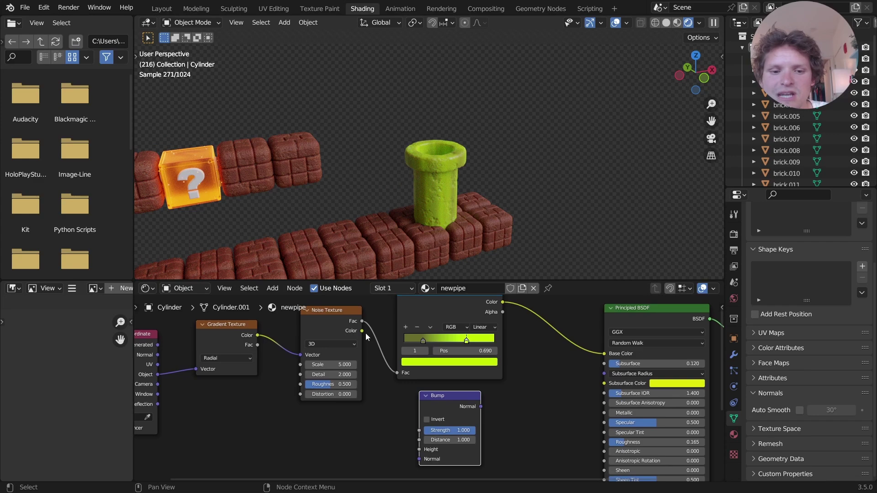
Connect the Noise Texture's Fac to the Bump's Height and the Bump's Normal to the Principled BSDF's Normal
{"action": "left_click_drag", "start_coordinate": [362, 321], "coordinate": [419, 449]}
{"action": "middle_click_drag", "start_coordinate": [461, 434], "coordinate": [388, 387]}
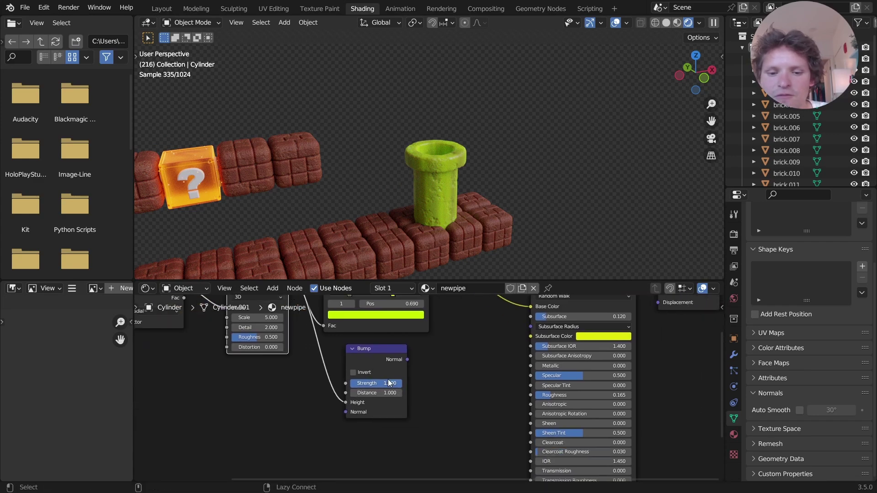
{"action": "left_click_drag", "start_coordinate": [407, 360], "coordinate": [580, 437]}
{"action": "scroll", "coordinate": [468, 195], "scroll_direction": "up", "scroll_amount": 5}
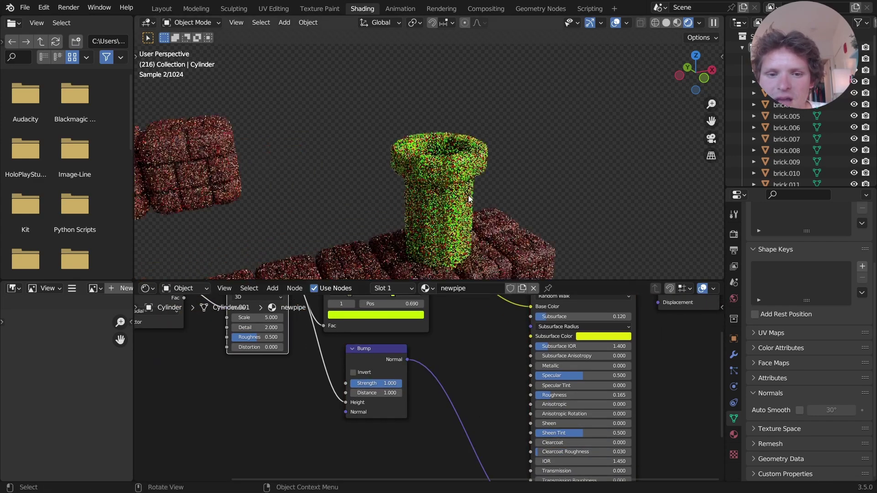
Set the Bump node's Strength to 0.2 and check the pipe's surface
{"action": "middle_click_drag", "start_coordinate": [377, 393], "coordinate": [430, 406]}
{"action": "left_click", "coordinate": [429, 396]}
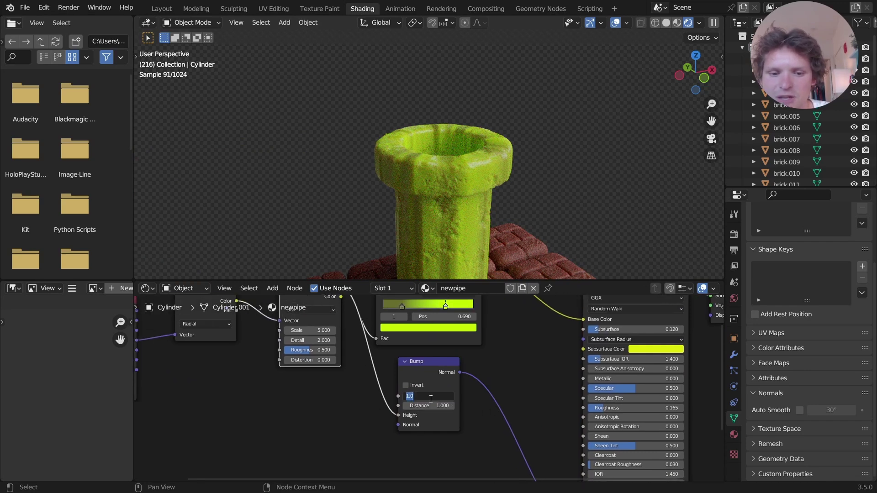
{"action": "type", "text": "0.2"}
{"action": "key", "text": "Return"}
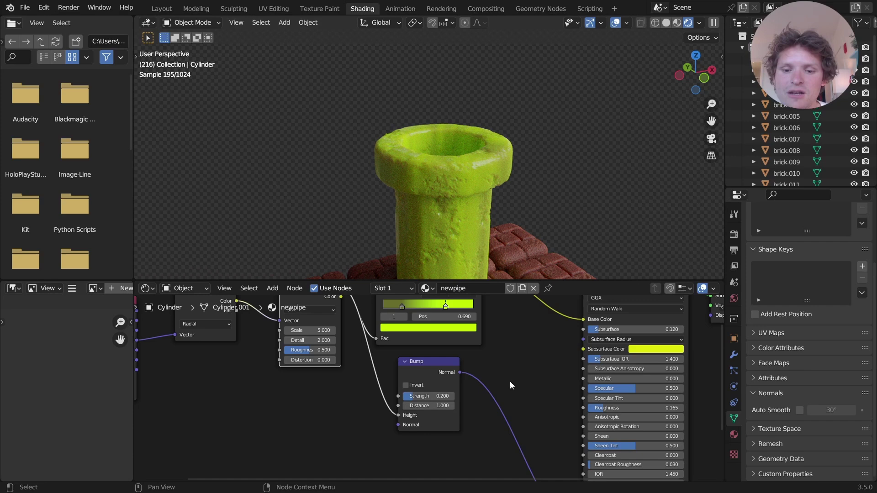
{"action": "middle_click_drag", "start_coordinate": [486, 157], "coordinate": [502, 176]}
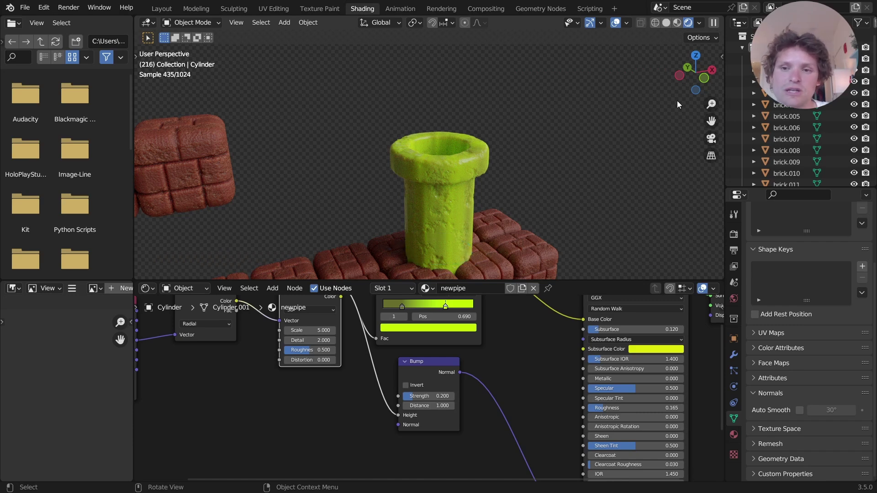
{"action": "scroll", "coordinate": [544, 408], "scroll_direction": "down", "scroll_amount": 3}
{"action": "middle_click_drag", "start_coordinate": [541, 409], "coordinate": [520, 338]}
Enter Edit Mode on the pipe in front view with wireframe shading and select its bottom faces
{"action": "left_click", "coordinate": [713, 72]}
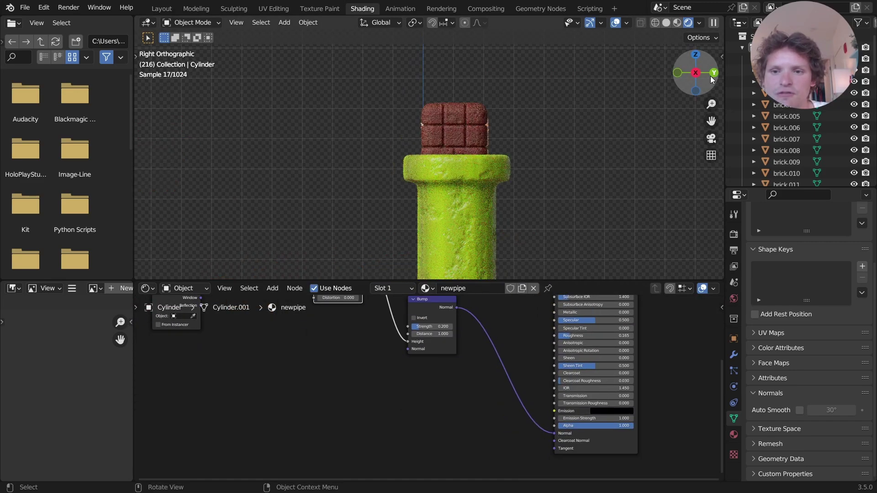
{"action": "left_click", "coordinate": [677, 74]}
{"action": "middle_click_drag", "start_coordinate": [463, 212], "coordinate": [459, 78], "text": "shift"}
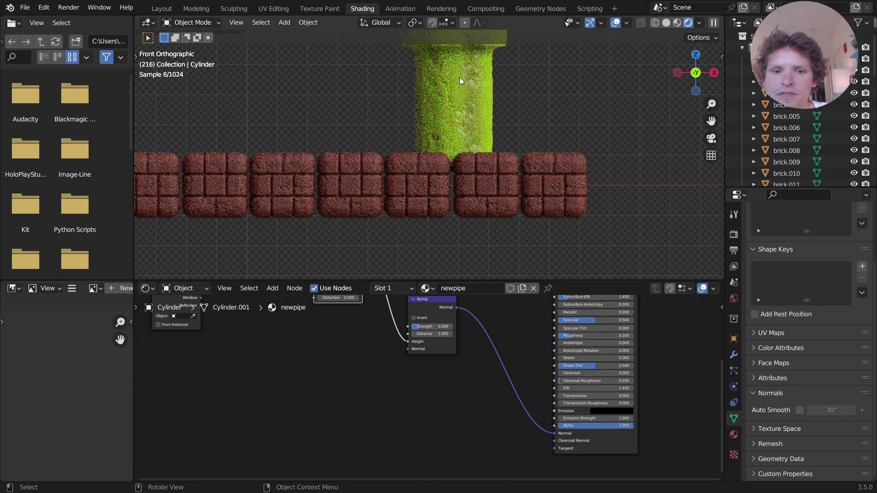
{"action": "key", "text": "Tab"}
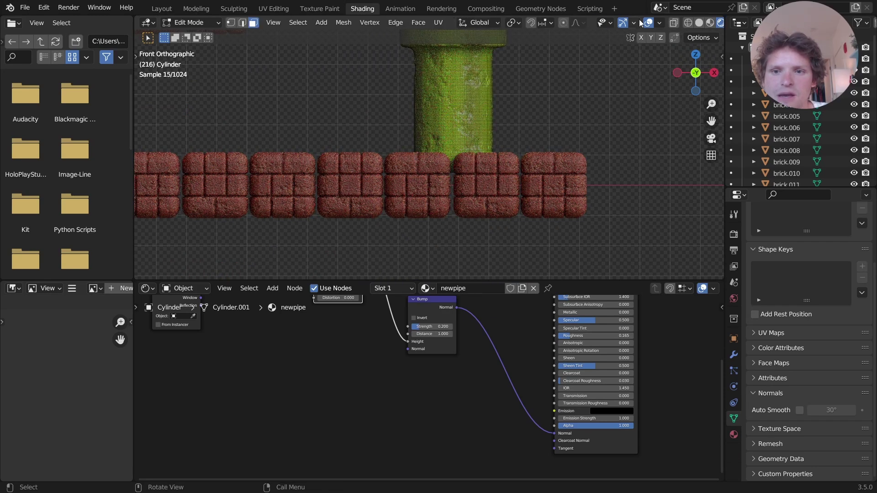
{"action": "left_click", "coordinate": [690, 22]}
{"action": "left_click_drag", "start_coordinate": [403, 185], "coordinate": [537, 166]}
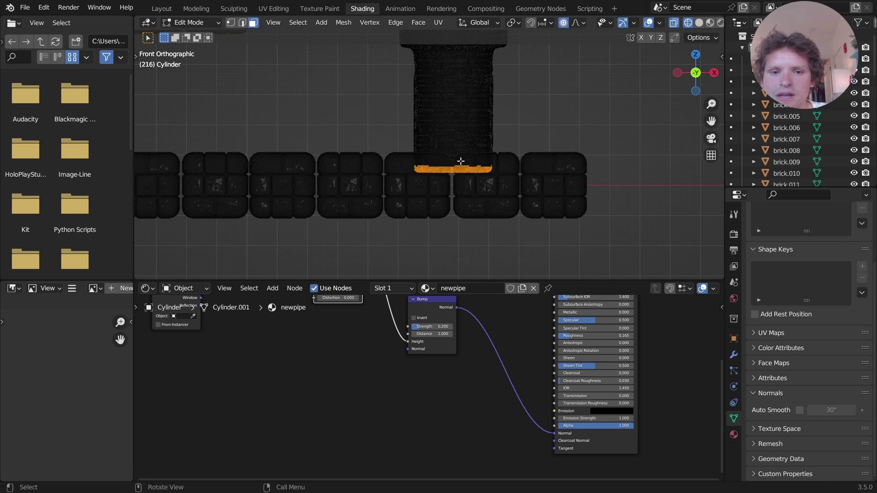
Try moving the pipe's bottom faces up about 0.48 m along Z with smooth proportional editing
{"action": "key", "text": "g"}
{"action": "key", "text": "z"}
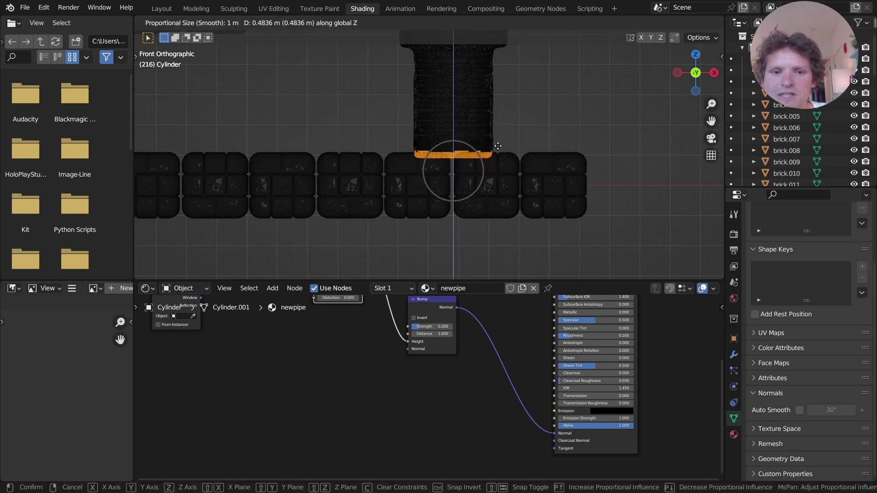
{"action": "left_click", "coordinate": [498, 146]}
{"action": "key", "text": "Tab"}
{"action": "middle_click_drag", "start_coordinate": [525, 133], "coordinate": [507, 102]}
{"action": "key", "text": "Tab"}
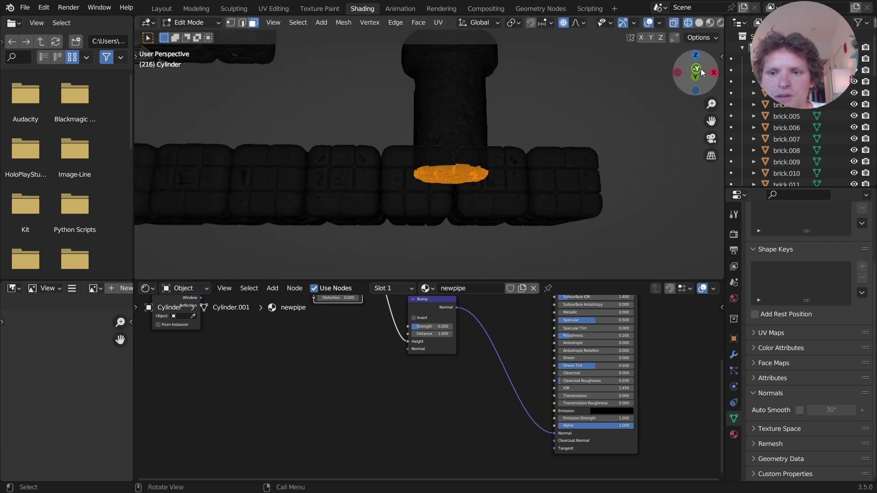
Try moving the pipe's bottom faces down about 1.44 m along Z in front view with proportional editing
{"action": "left_click", "coordinate": [700, 69]}
{"action": "key", "text": "g"}
{"action": "key", "text": "z"}
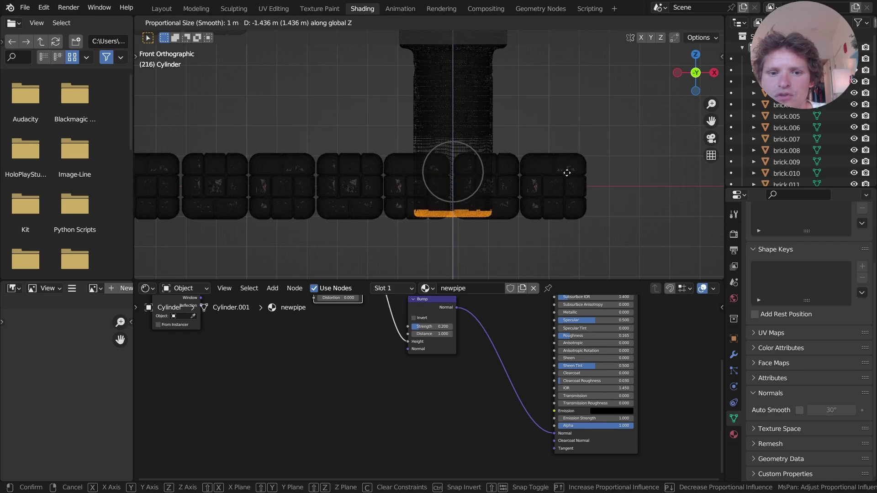
{"action": "left_click", "coordinate": [567, 173]}
{"action": "key", "text": "Tab"}
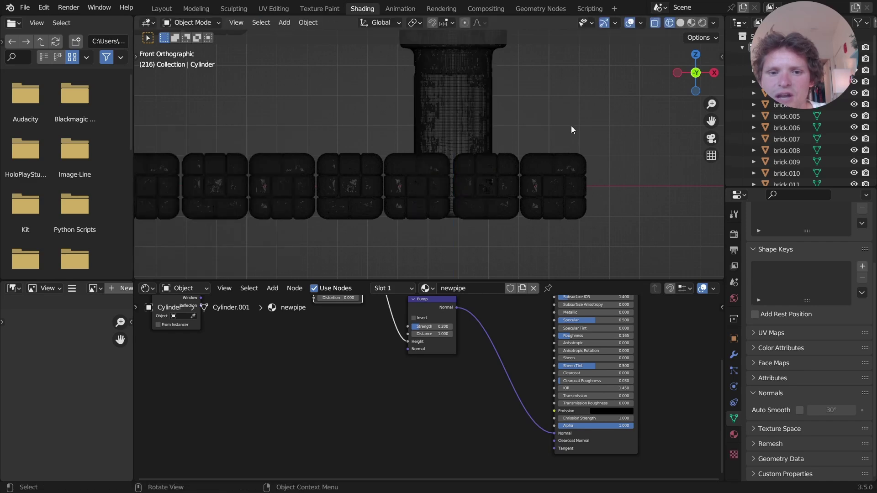
Switch to rendered shading and move the pipe's bottom faces down 1.3752 m along Z with proportional editing
{"action": "left_click", "coordinate": [701, 25]}
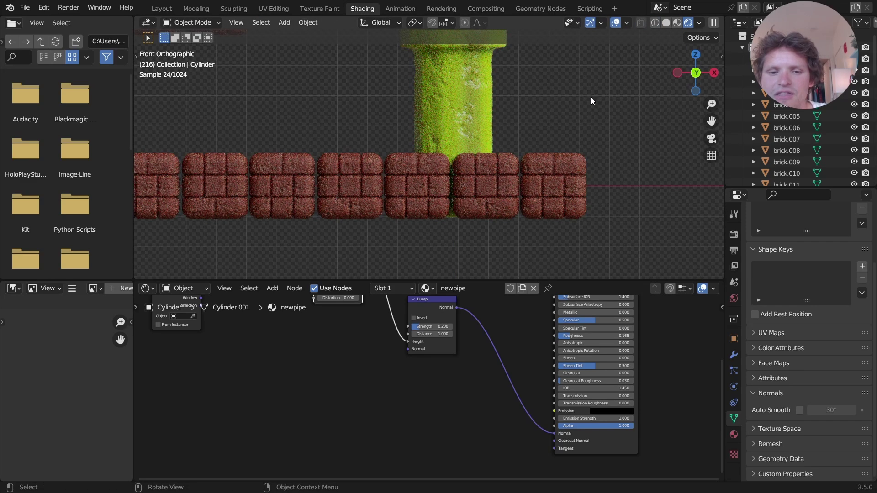
{"action": "key", "text": "Tab"}
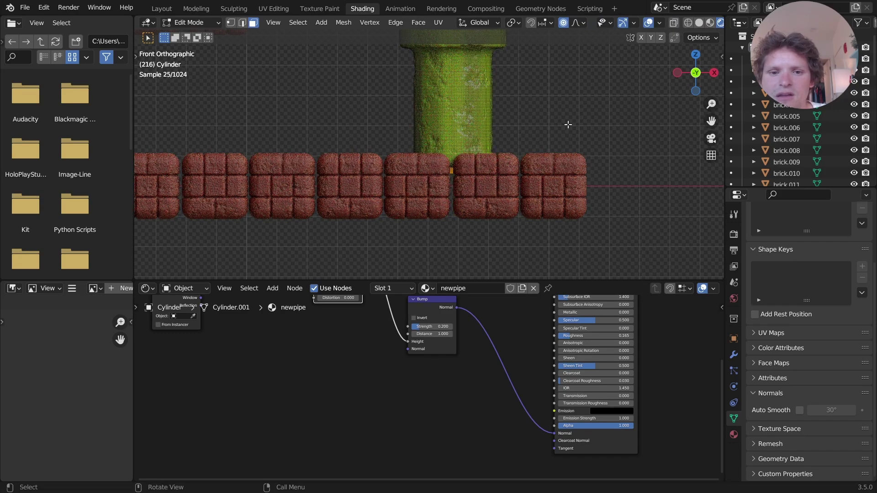
{"action": "key", "text": "g"}
{"action": "key", "text": "z"}
{"action": "left_click", "coordinate": [565, 163]}
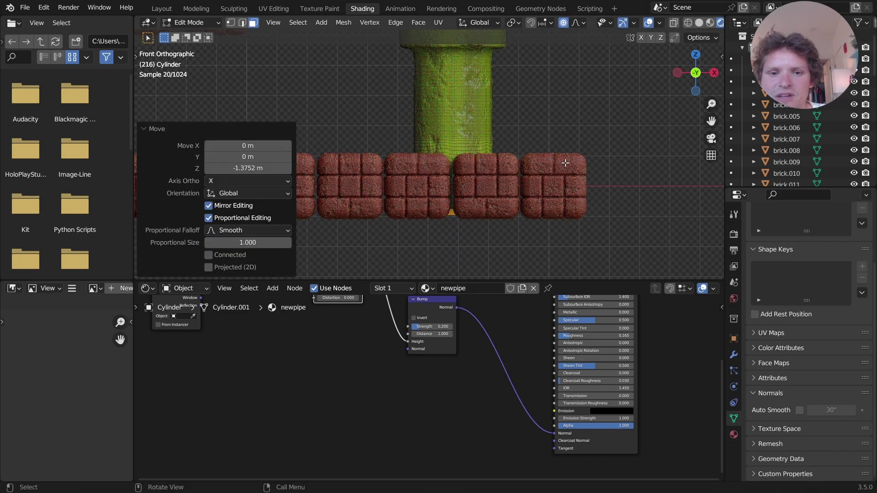
{"action": "key", "text": "Tab"}
{"action": "middle_click_drag", "start_coordinate": [549, 128], "coordinate": [471, 146]}
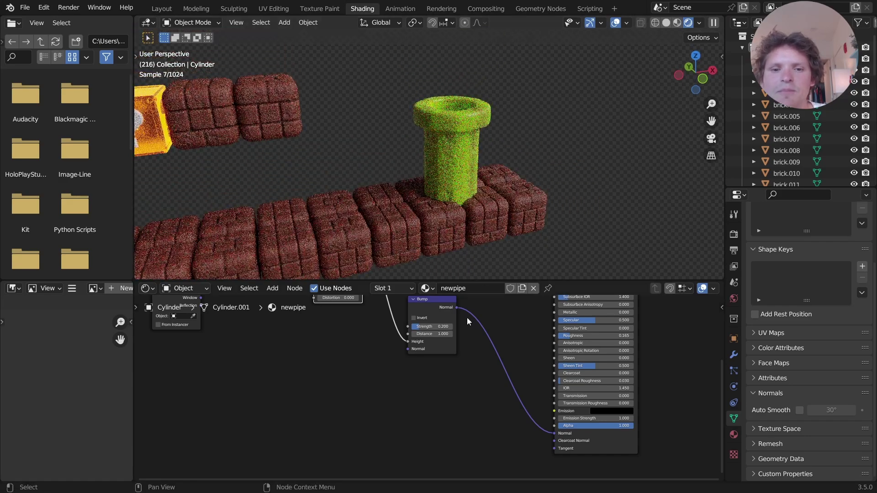
Add a Fresnel node below the Bump node and preview its Fac output on the pipe
{"action": "middle_click_drag", "start_coordinate": [374, 402], "coordinate": [423, 408]}
{"action": "key", "text": "shift+a"}
{"action": "left_click", "coordinate": [369, 361]}
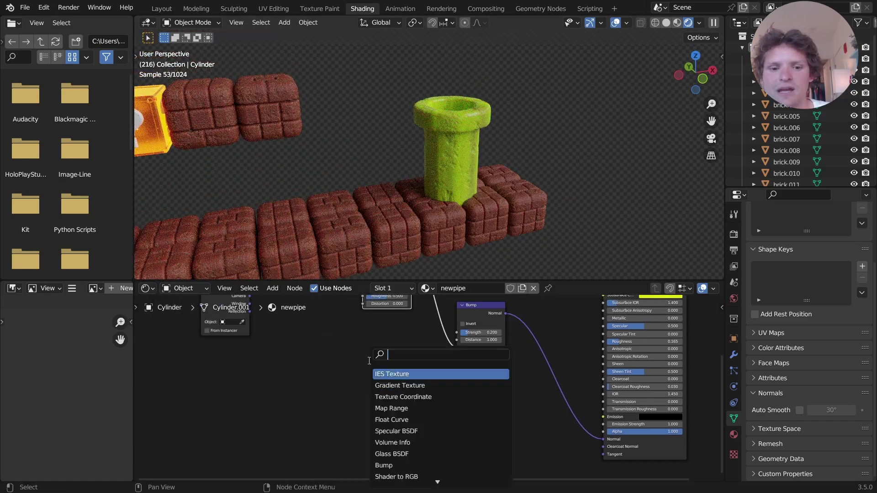
{"action": "type", "text": "fre"}
{"action": "key", "text": "Return"}
{"action": "left_click", "coordinate": [342, 397]}
{"action": "left_click", "coordinate": [341, 397], "text": "ctrl+shift"}
{"action": "scroll", "coordinate": [342, 401], "scroll_direction": "up", "scroll_amount": 4}
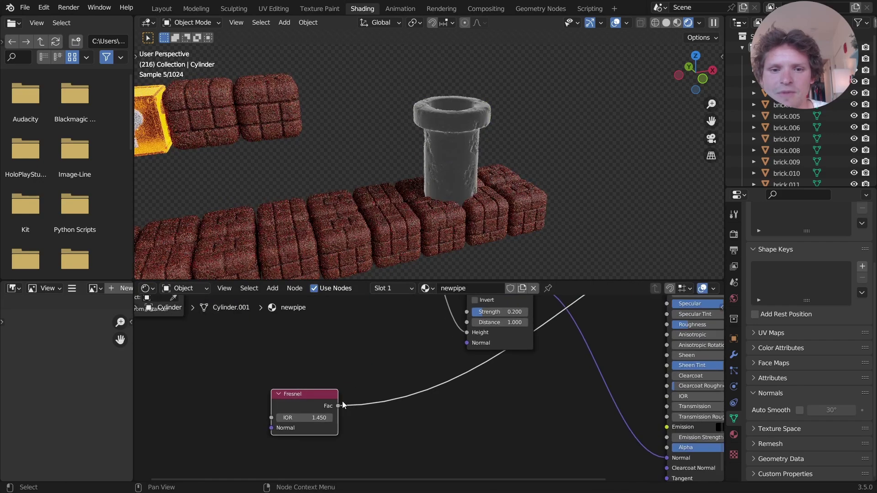
Set the Fresnel node's IOR to 1.130
{"action": "middle_click_drag", "start_coordinate": [342, 401], "coordinate": [400, 398]}
{"action": "scroll", "coordinate": [400, 398], "scroll_direction": "up", "scroll_amount": 3}
{"action": "left_click_drag", "start_coordinate": [359, 422], "coordinate": [346, 422], "text": "shift"}
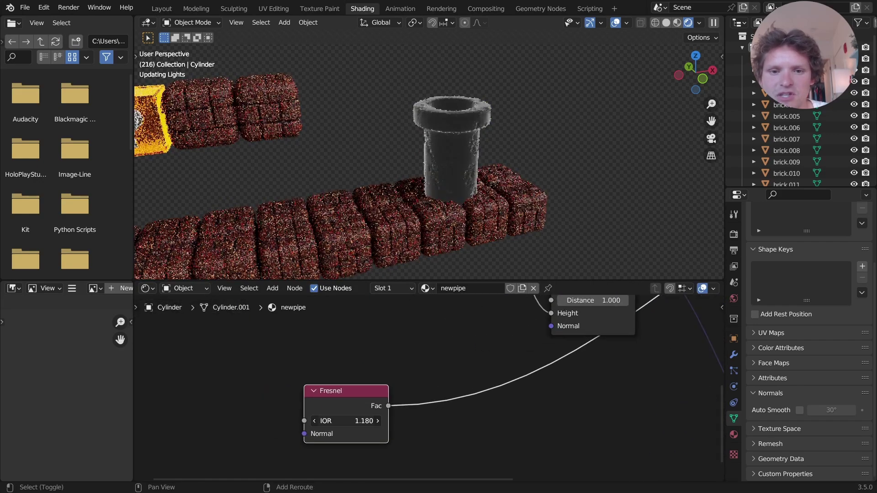
{"action": "left_click_drag", "start_coordinate": [280, 417], "coordinate": [274, 418], "text": "shift"}
{"action": "middle_click_drag", "start_coordinate": [484, 378], "coordinate": [429, 358]}
Add a Math node to the right of the Fresnel node
{"action": "key", "text": "shift+a"}
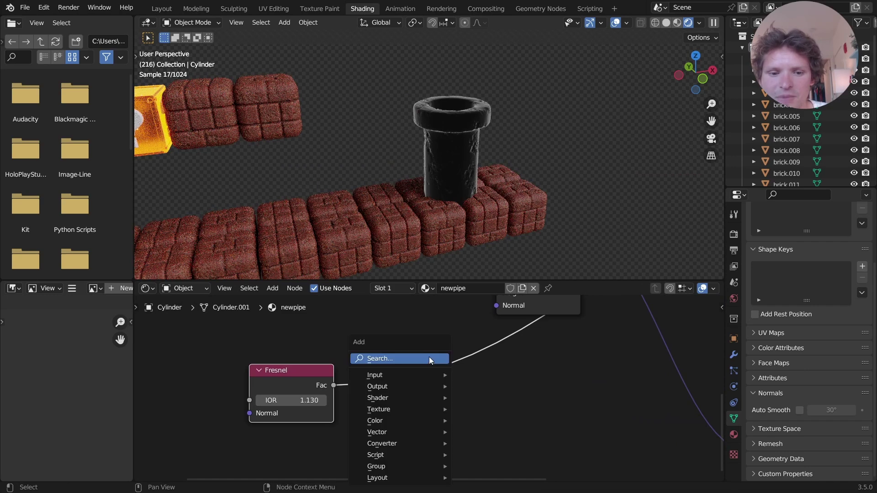
{"action": "left_click", "coordinate": [429, 359]}
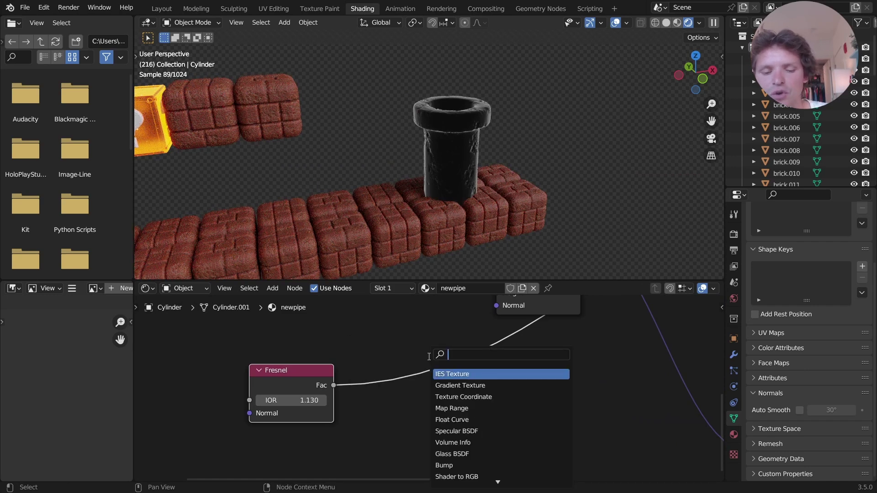
{"action": "type", "text": "mathh"}
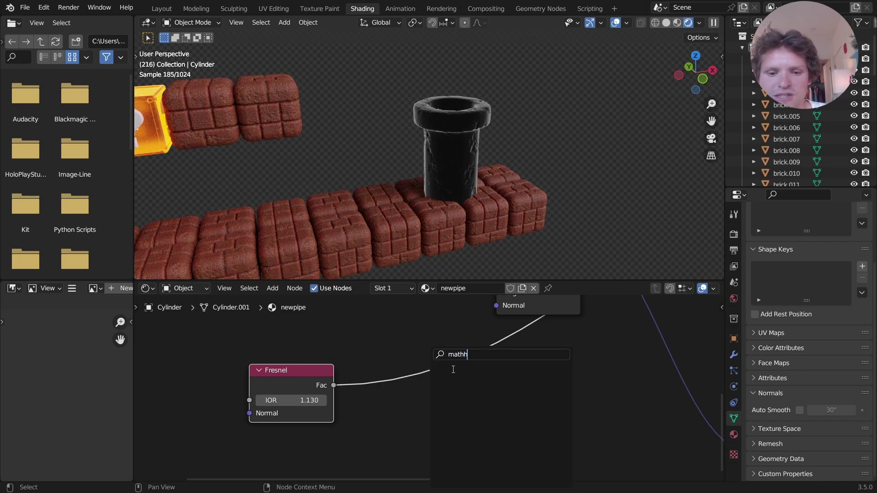
{"action": "key", "text": "BackSpace"}
{"action": "key", "text": "BackSpace"}
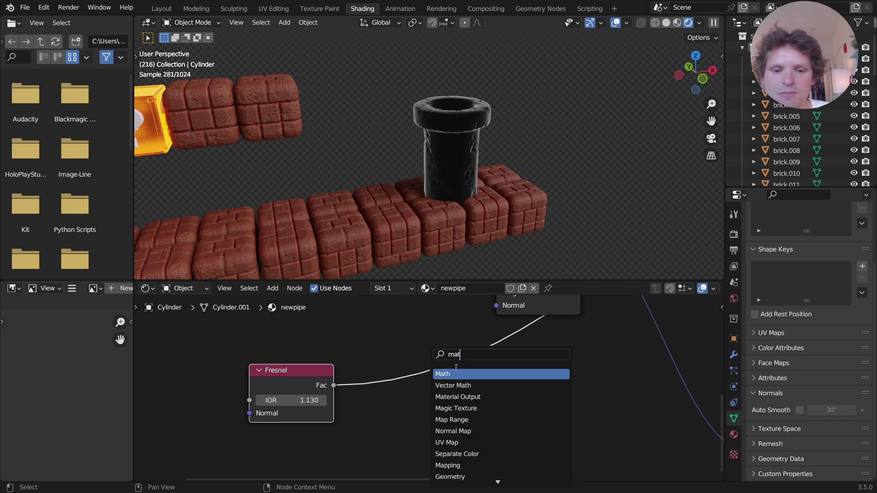
{"action": "left_click", "coordinate": [457, 373]}
{"action": "left_click", "coordinate": [505, 408]}
Feed the Fresnel Fac into the Math node's first value and set it to Multiply by 3
{"action": "left_click_drag", "start_coordinate": [333, 386], "coordinate": [469, 436]}
{"action": "left_click", "coordinate": [495, 408]}
{"action": "key", "text": "m"}
{"action": "left_click", "coordinate": [521, 450]}
{"action": "type", "text": "3"}
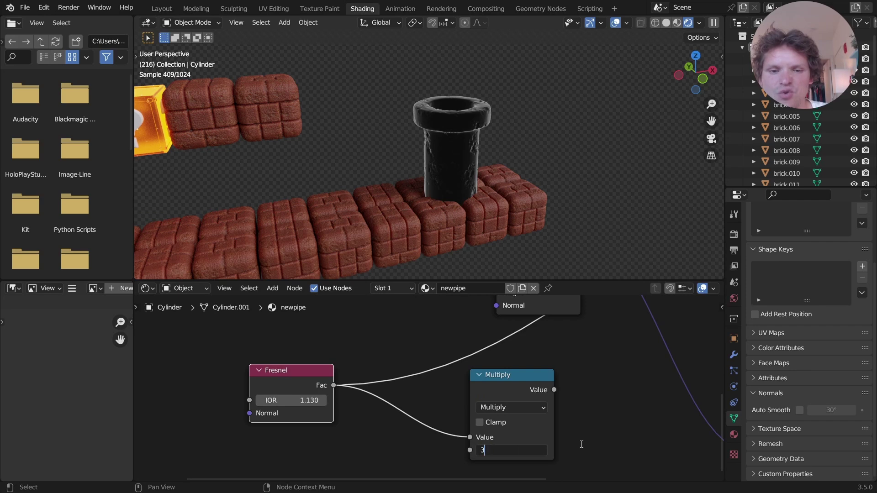
{"action": "key", "text": "Return"}
Preview the Multiply output on the pipe and connect its Value to the Principled BSDF's Emission Strength
{"action": "left_click", "coordinate": [520, 380], "text": "ctrl+shift"}
{"action": "middle_click_drag", "start_coordinate": [553, 388], "coordinate": [342, 361]}
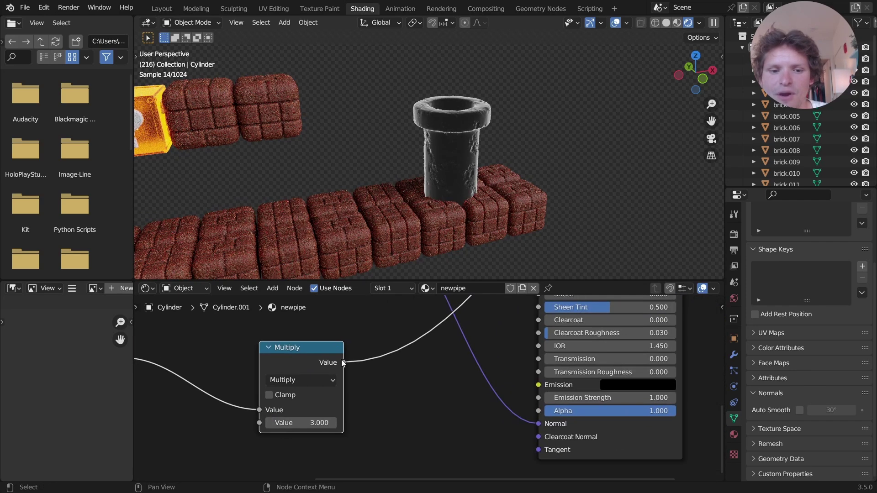
{"action": "left_click_drag", "start_coordinate": [341, 360], "coordinate": [542, 399]}
Return the pipe's material preview to the Principled BSDF output
{"action": "scroll", "coordinate": [542, 398], "scroll_direction": "down", "scroll_amount": 1}
{"action": "middle_click_drag", "start_coordinate": [604, 381], "coordinate": [390, 413]}
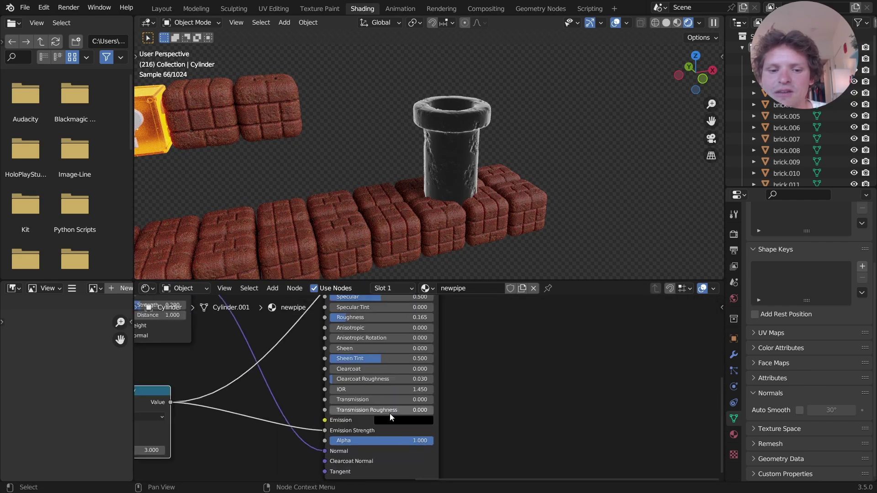
{"action": "scroll", "coordinate": [390, 413], "scroll_direction": "down", "scroll_amount": 1}
{"action": "middle_click_drag", "start_coordinate": [401, 381], "coordinate": [445, 381]}
{"action": "left_click", "coordinate": [445, 380], "text": "ctrl+shift"}
{"action": "middle_click_drag", "start_coordinate": [419, 422], "coordinate": [435, 382]}
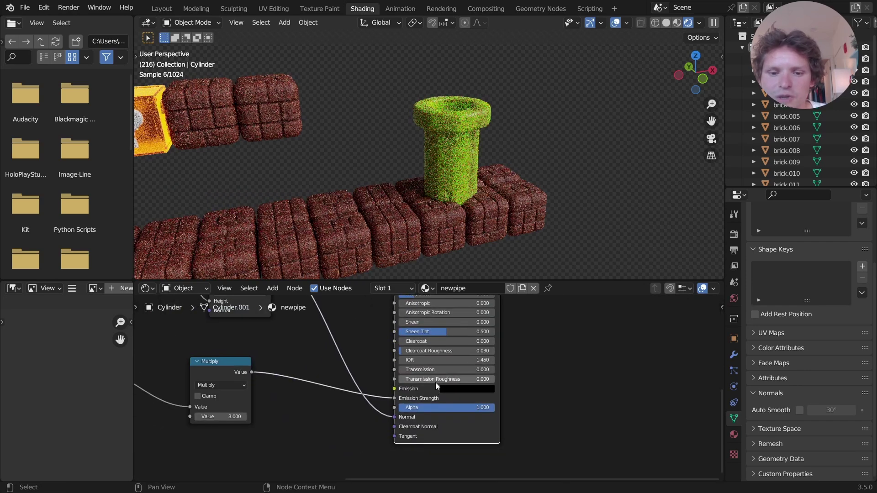
Set the Principled BSDF's emission colour to a bright, saturated green
{"action": "scroll", "coordinate": [437, 386], "scroll_direction": "up", "scroll_amount": 4}
{"action": "left_click", "coordinate": [478, 382]}
{"action": "left_click", "coordinate": [649, 68]}
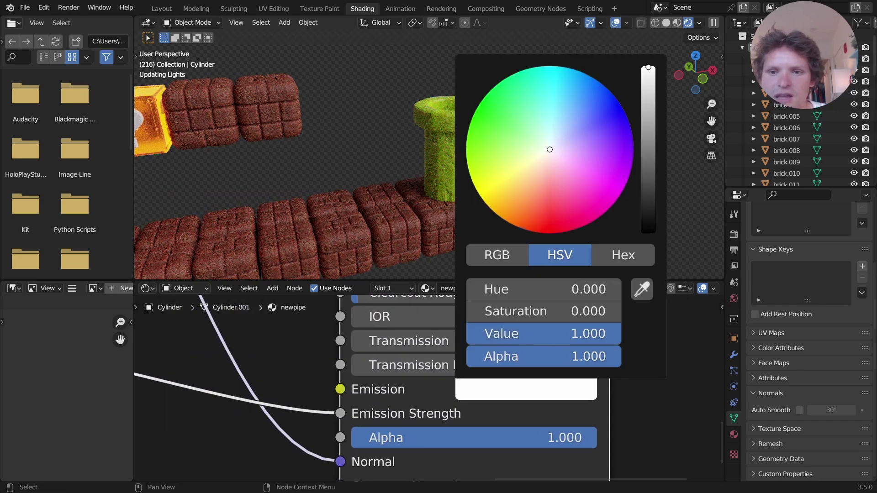
{"action": "mouse_move", "coordinate": [515, 114]}
{"action": "left_mouse_down"}
{"action": "mouse_move", "coordinate": [520, 83]}
{"action": "mouse_move", "coordinate": [512, 75]}
{"action": "left_mouse_up"}
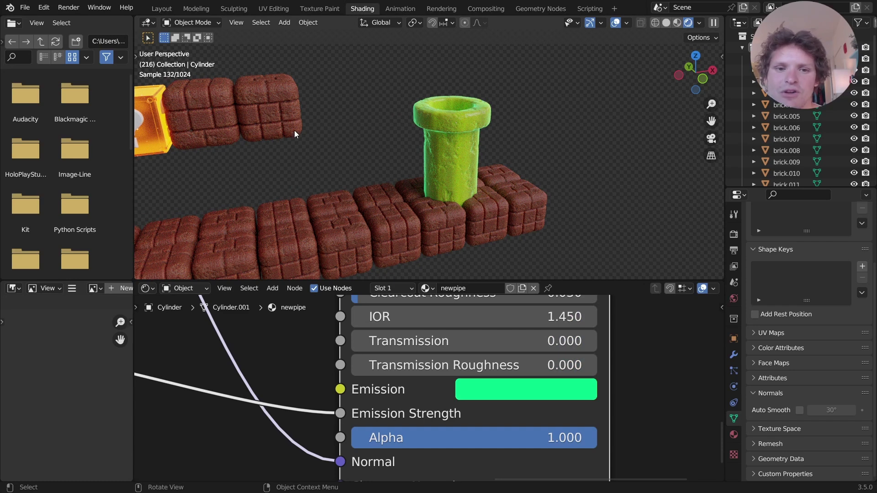
{"action": "middle_click_drag", "start_coordinate": [294, 130], "coordinate": [305, 130]}
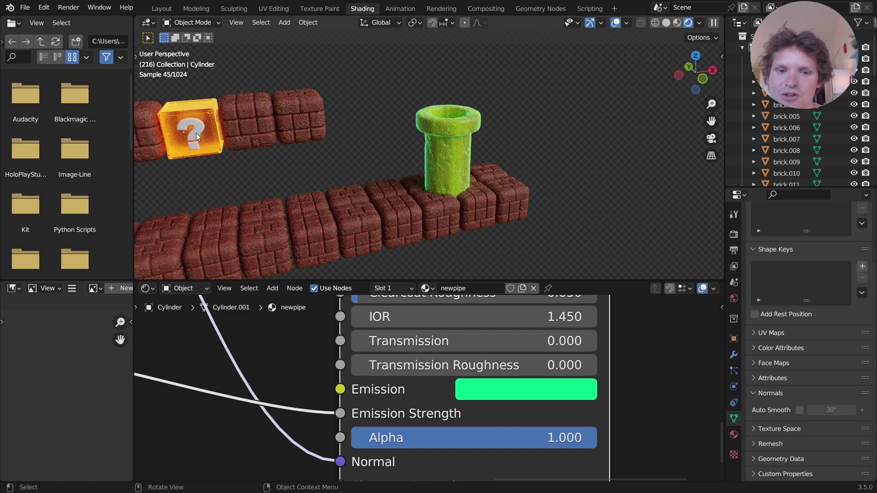
{"action": "left_click", "coordinate": [537, 398]}
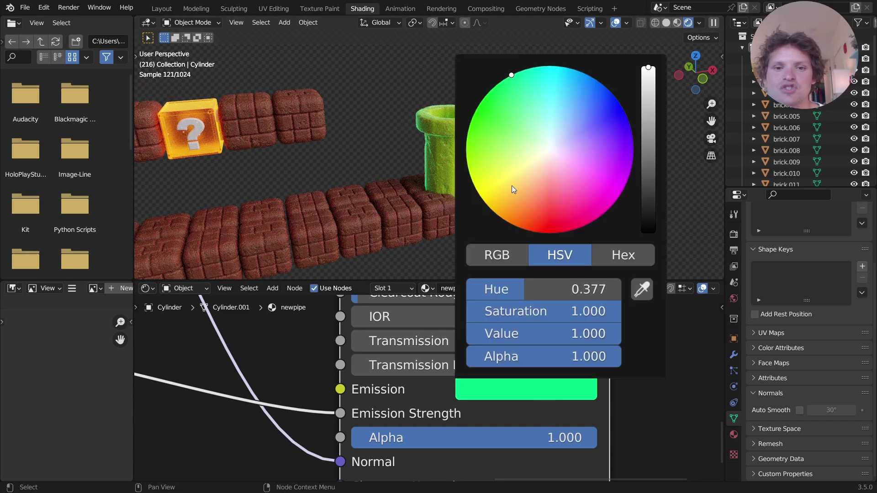
{"action": "left_click", "coordinate": [501, 82]}
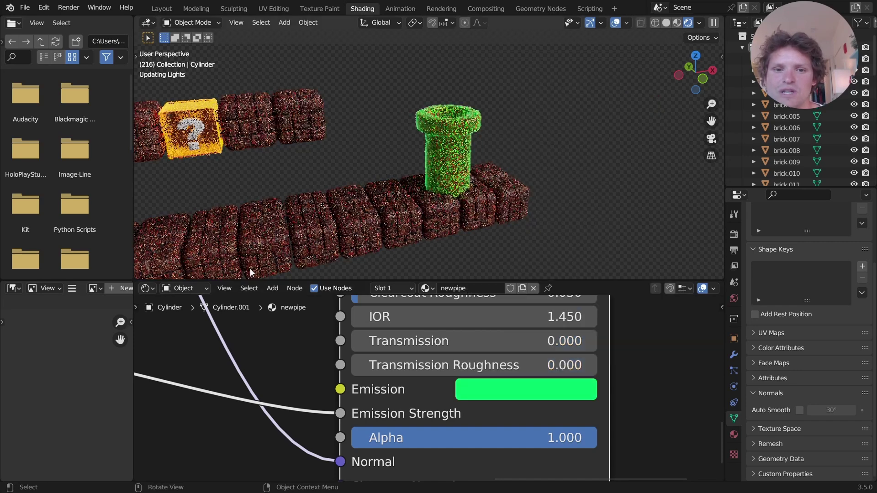
Set the Multiply node's second value to 2.25
{"action": "middle_click_drag", "start_coordinate": [181, 365], "coordinate": [509, 450]}
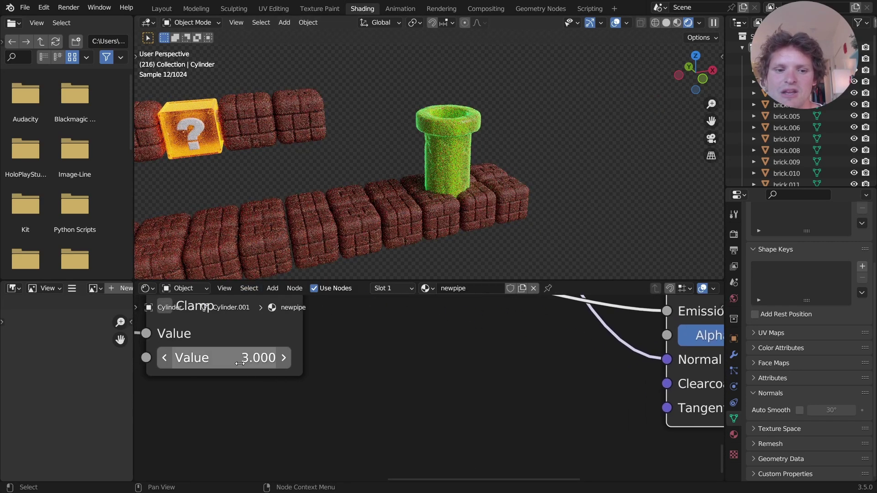
{"action": "left_click", "coordinate": [236, 361]}
{"action": "type", "text": "2.25"}
{"action": "key", "text": "Return"}
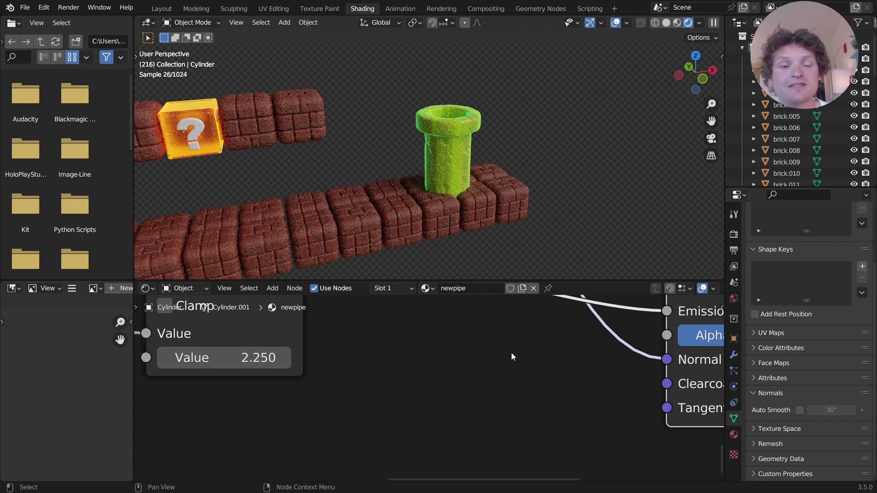
Move the Texture Coordinate node well away from the Gradient Texture node and preview its Generated output on the pipe
{"action": "scroll", "coordinate": [511, 352], "scroll_direction": "down", "scroll_amount": 1}
{"action": "scroll", "coordinate": [471, 399], "scroll_direction": "down", "scroll_amount": 6}
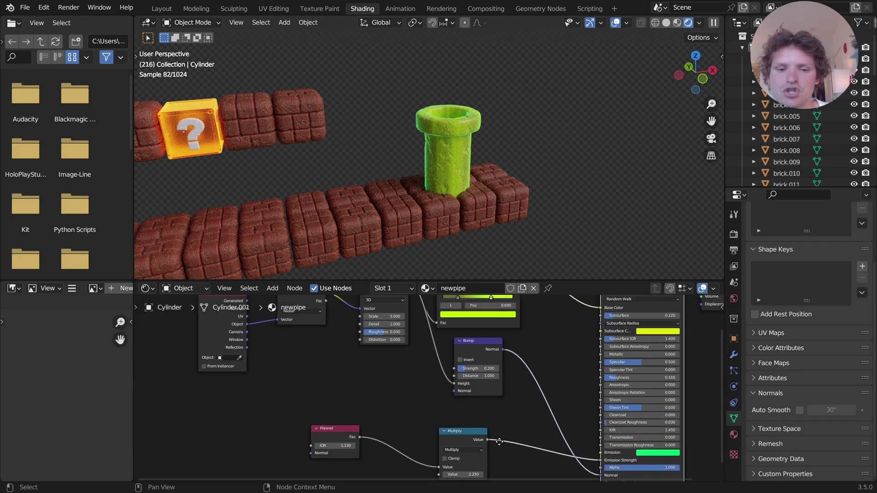
{"action": "middle_click_drag", "start_coordinate": [439, 386], "coordinate": [428, 442]}
{"action": "left_click_drag", "start_coordinate": [378, 396], "coordinate": [297, 369]}
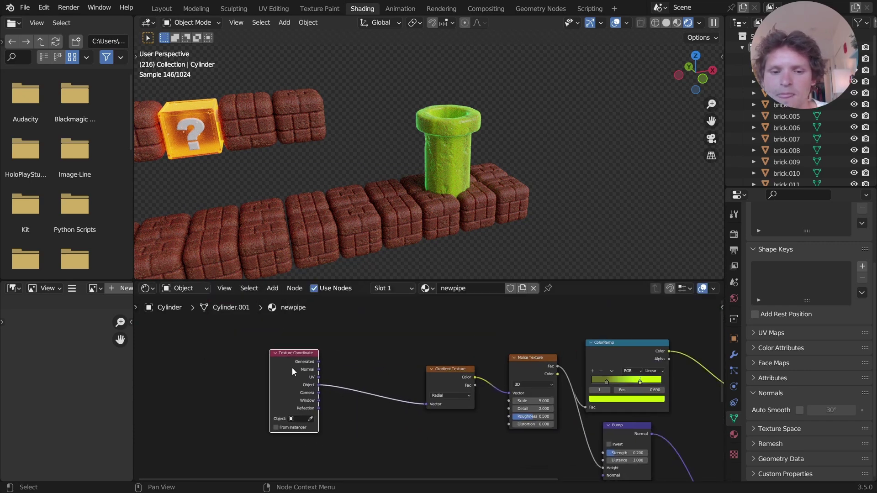
{"action": "scroll", "coordinate": [299, 359], "scroll_direction": "up", "scroll_amount": 4}
{"action": "middle_click_drag", "start_coordinate": [305, 347], "coordinate": [385, 410]}
{"action": "left_click", "coordinate": [329, 405], "text": "ctrl+shift"}
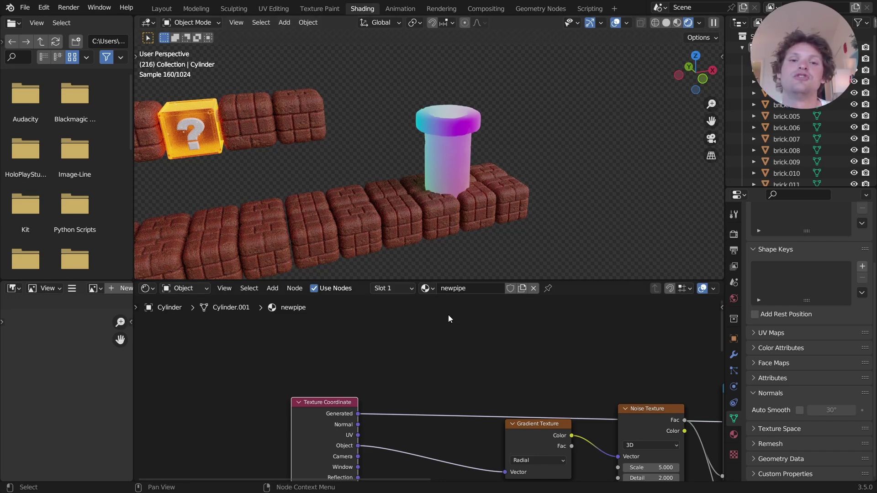
Add a second Noise Texture above the existing chain and connect the Generated coordinates to its Vector input
{"action": "key", "text": "shift+a"}
{"action": "type", "text": "noi"}
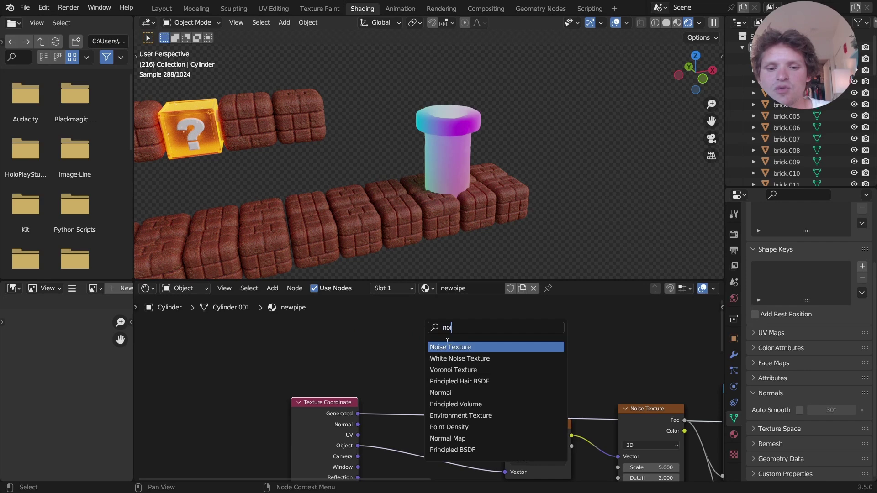
{"action": "key", "text": "Return"}
{"action": "left_click", "coordinate": [421, 330]}
{"action": "right_click_drag", "start_coordinate": [342, 411], "coordinate": [429, 369], "text": "alt"}
{"action": "scroll", "coordinate": [449, 367], "scroll_direction": "down", "scroll_amount": 4}
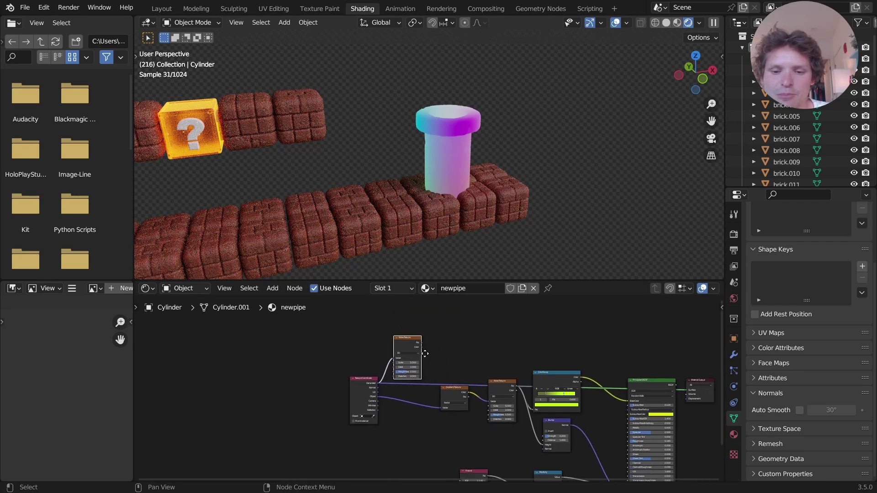
Save Mario.blend and shift the Texture Coordinate and new Noise Texture nodes further away from the Gradient Texture
{"action": "key", "text": "ctrl+s"}
{"action": "scroll", "coordinate": [420, 349], "scroll_direction": "up", "scroll_amount": 4}
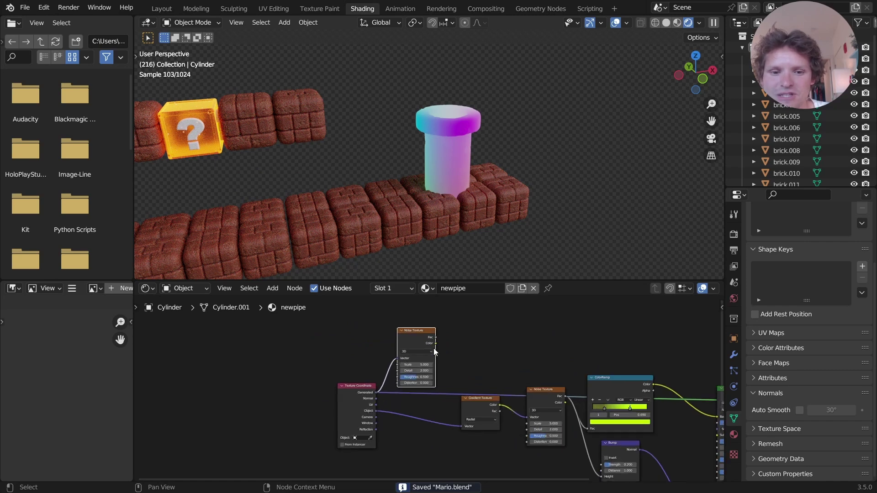
{"action": "middle_click_drag", "start_coordinate": [420, 340], "coordinate": [427, 352]}
{"action": "left_click_drag", "start_coordinate": [254, 438], "coordinate": [412, 355]}
{"action": "key", "text": "g"}
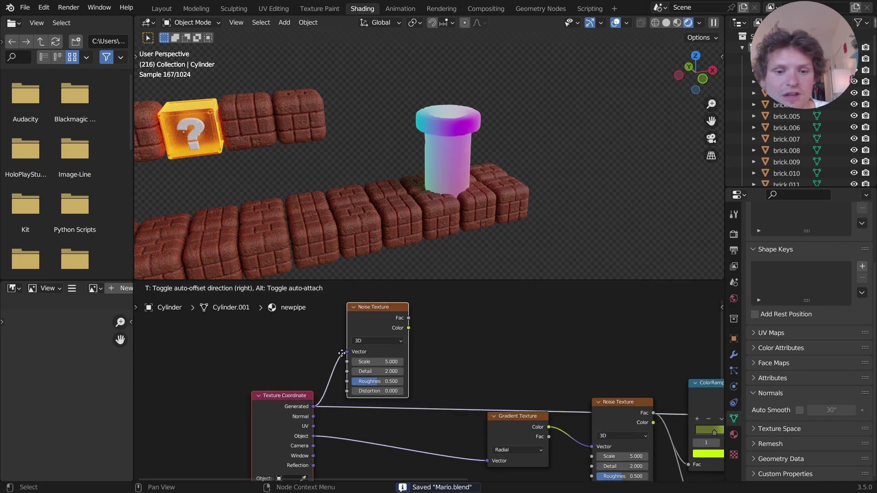
{"action": "left_click", "coordinate": [327, 354]}
{"action": "left_click", "coordinate": [448, 345]}
Add a Mix node in Color mode with the Generated coordinates as A and the new Noise Texture's Color as B
{"action": "key", "text": "shift+a"}
{"action": "type", "text": "mix"}
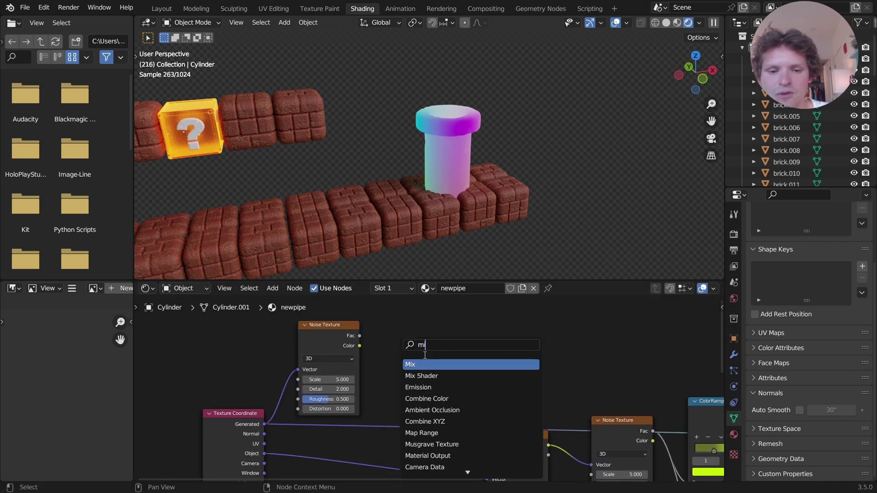
{"action": "key", "text": "Return"}
{"action": "left_click", "coordinate": [431, 353]}
{"action": "left_click", "coordinate": [431, 354]}
{"action": "left_click", "coordinate": [429, 384]}
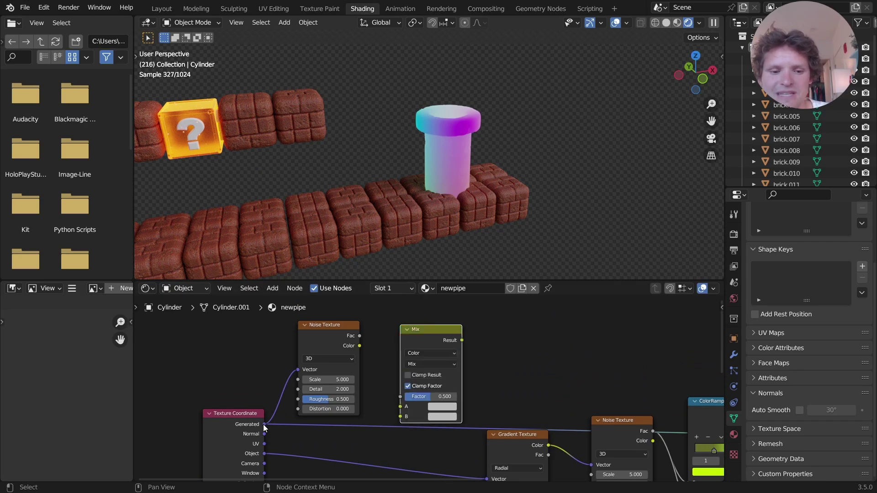
{"action": "left_click_drag", "start_coordinate": [264, 425], "coordinate": [406, 408]}
{"action": "left_click_drag", "start_coordinate": [360, 345], "coordinate": [406, 414]}
Set the Mix node's blending mode to Linear Light with a factor of 0.173 and preview its result on the pipe
{"action": "left_click", "coordinate": [420, 365]}
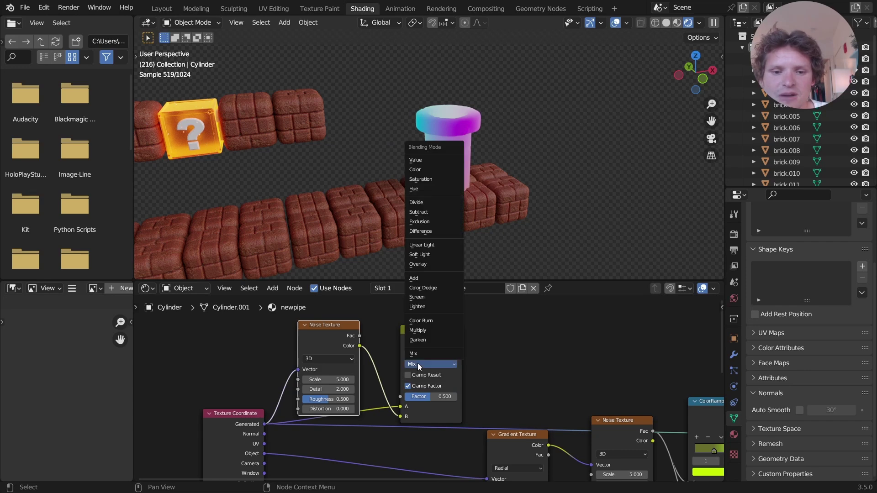
{"action": "left_click", "coordinate": [429, 246]}
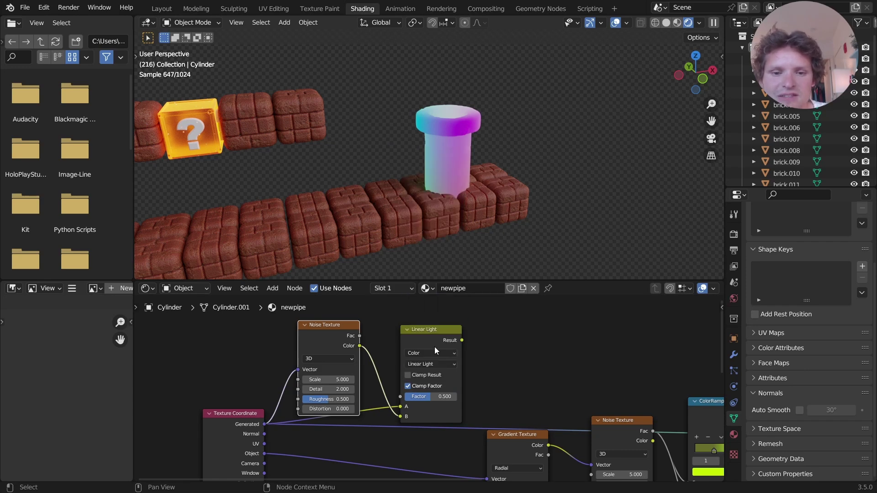
{"action": "left_click", "coordinate": [435, 338], "text": "ctrl+shift"}
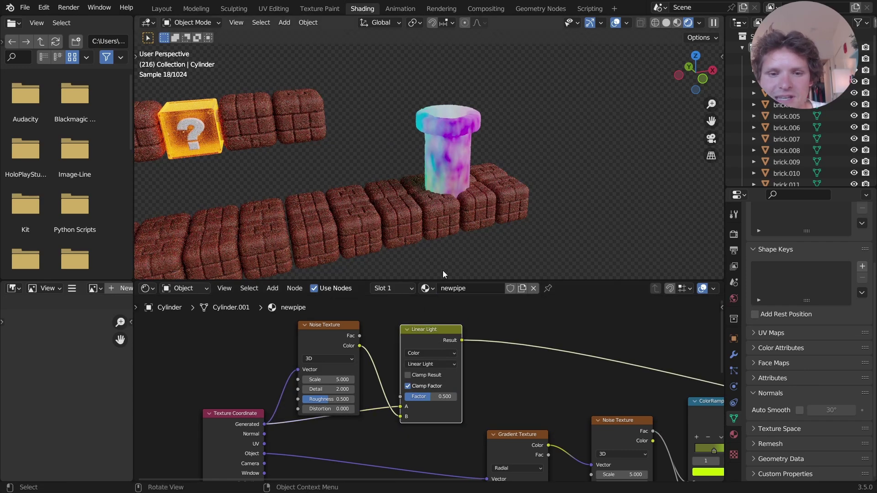
{"action": "mouse_move", "coordinate": [425, 401]}
{"action": "left_mouse_down"}
{"action": "mouse_move", "coordinate": [404, 397]}
{"action": "mouse_move", "coordinate": [414, 396]}
{"action": "left_mouse_up"}
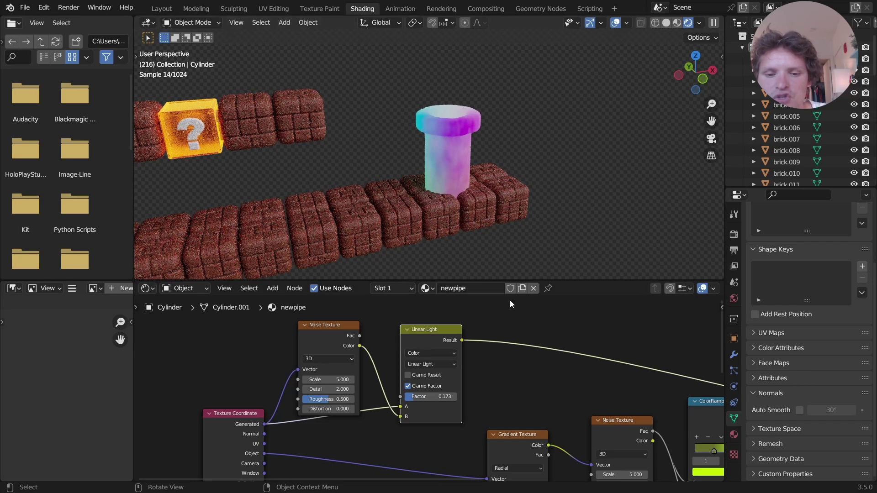
Insert a Separate XYZ node after the Linear Light node and preview its Z output on the pipe
{"action": "middle_click_drag", "start_coordinate": [510, 300], "coordinate": [385, 326]}
{"action": "key", "text": "shift+a"}
{"action": "type", "text": "se"}
{"action": "key", "text": "Return"}
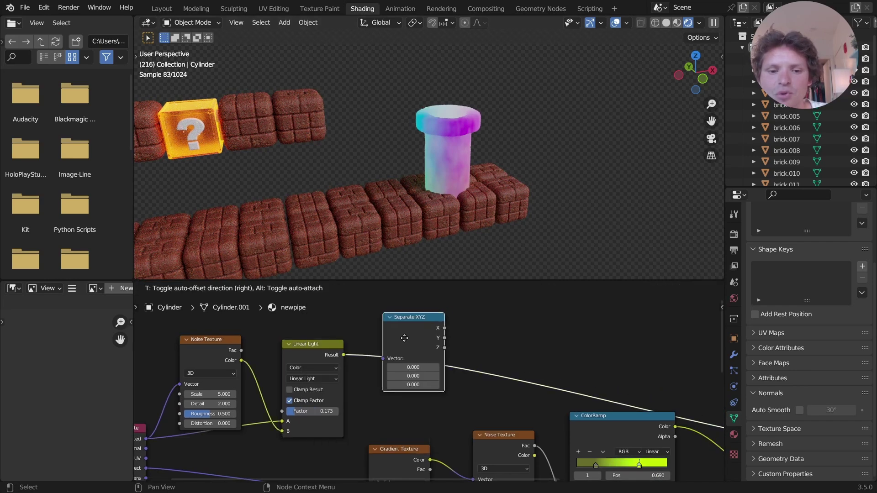
{"action": "left_click", "coordinate": [405, 325]}
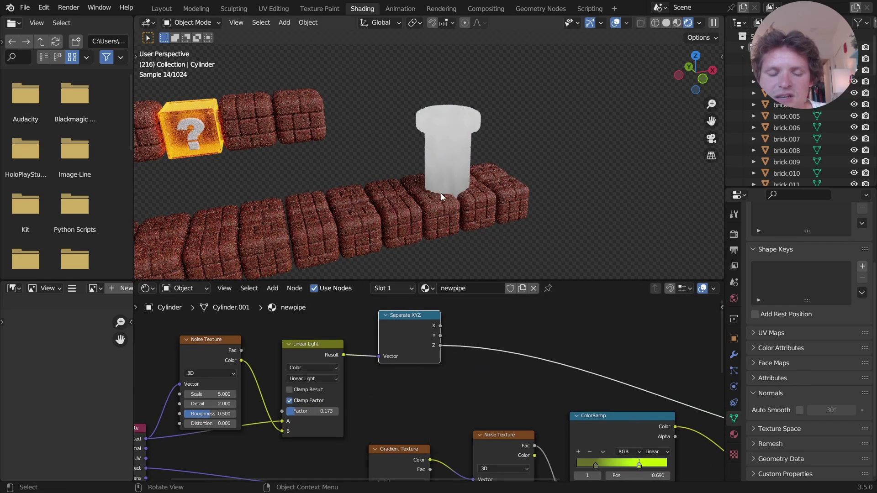
Insert a Math node set to Add with a value of -0.350 after the Separate XYZ node's Z output
{"action": "key", "text": "shift+a"}
{"action": "type", "text": "maa"}
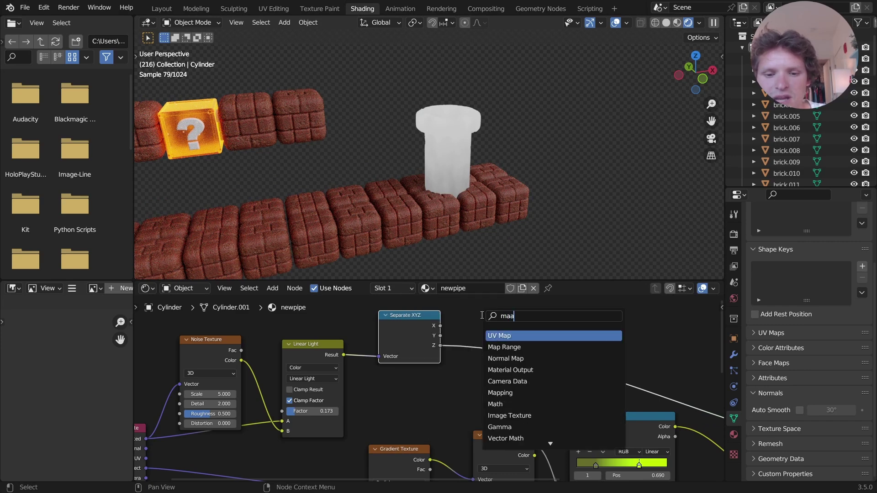
{"action": "key", "text": "BackSpace"}
{"action": "type", "text": "th"}
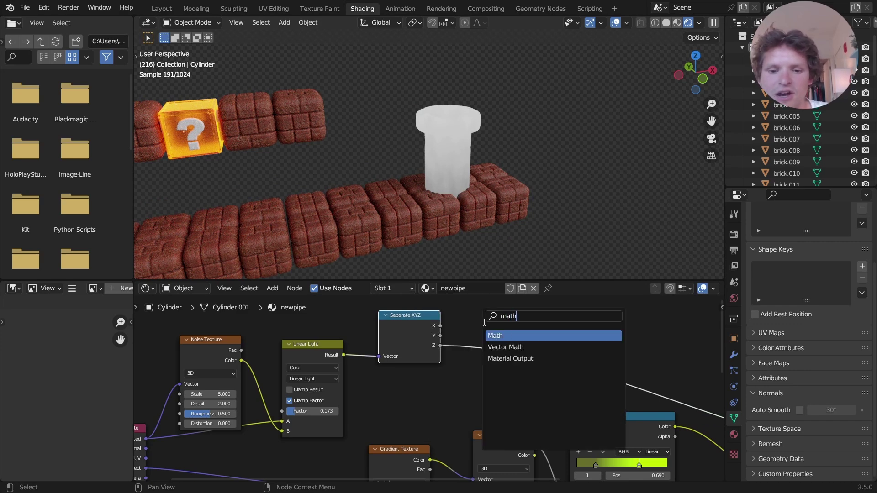
{"action": "key", "text": "Return"}
{"action": "left_click", "coordinate": [504, 361]}
{"action": "left_click_drag", "start_coordinate": [505, 364], "coordinate": [452, 364]}
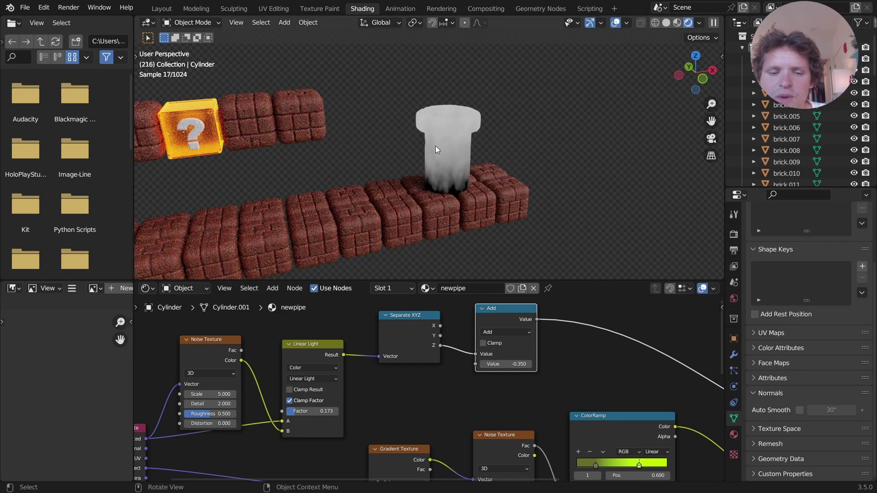
Mute the Linear Light node
{"action": "left_click", "coordinate": [326, 347]}
{"action": "key", "text": "m"}
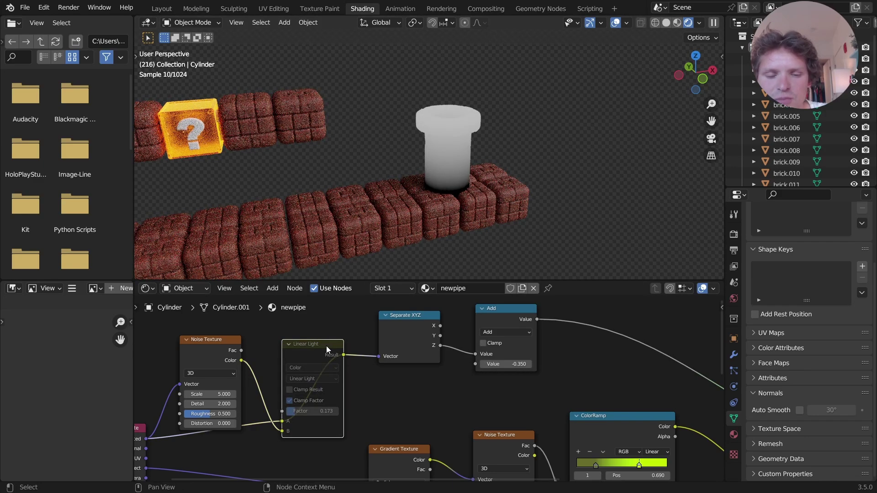
Unmute the Linear Light node and set the Detail of the Noise Texture feeding it to 3.000
{"action": "key", "text": "m"}
{"action": "middle_click_drag", "start_coordinate": [250, 384], "coordinate": [367, 384]}
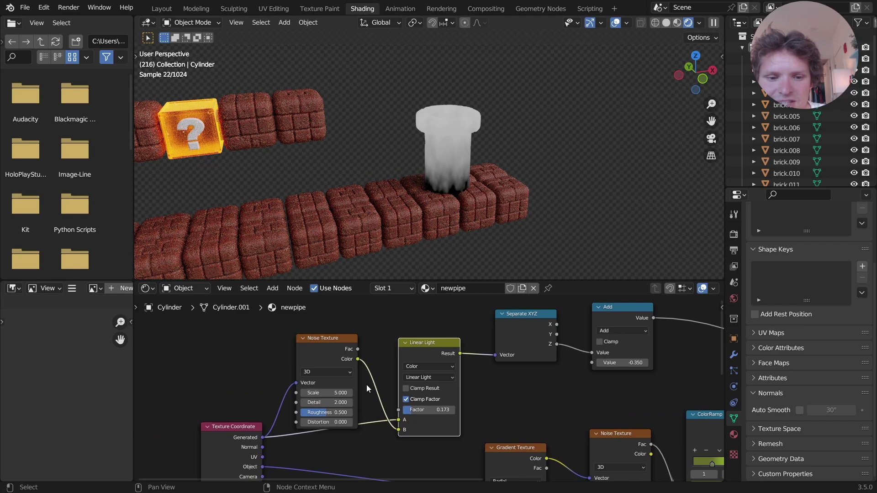
{"action": "scroll", "coordinate": [366, 388], "scroll_direction": "up", "scroll_amount": 3}
{"action": "left_click", "coordinate": [315, 410]}
{"action": "type", "text": "3"}
{"action": "key", "text": "Return"}
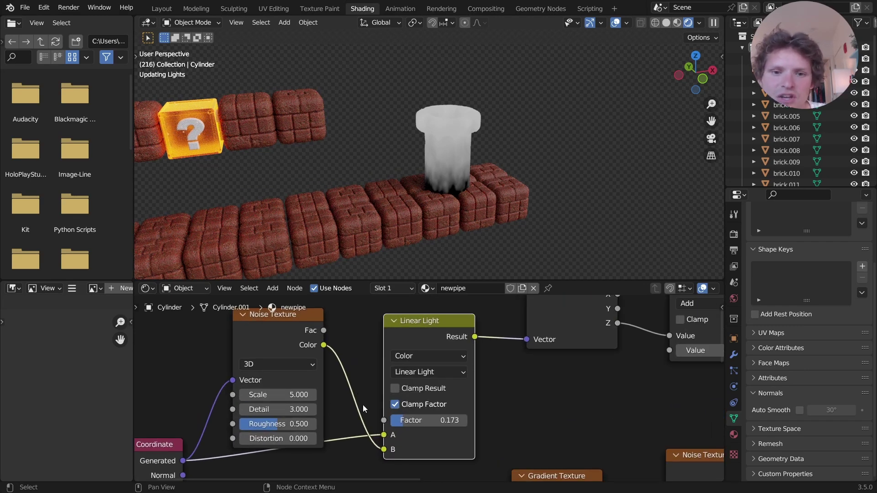
Set the Noise Texture's Roughness to 0.787 and the Linear Light node's factor to 0.227
{"action": "left_click_drag", "start_coordinate": [285, 424], "coordinate": [292, 424]}
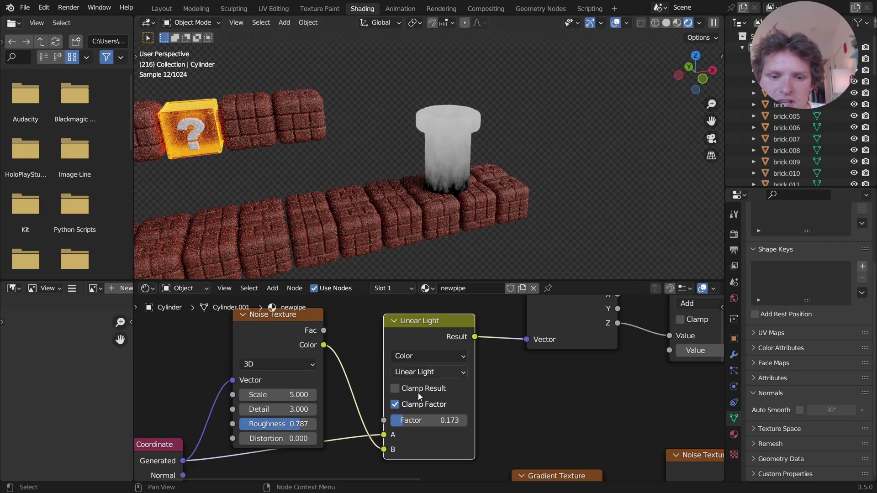
{"action": "left_click_drag", "start_coordinate": [417, 420], "coordinate": [421, 419]}
{"action": "scroll", "coordinate": [562, 343], "scroll_direction": "down", "scroll_amount": 8}
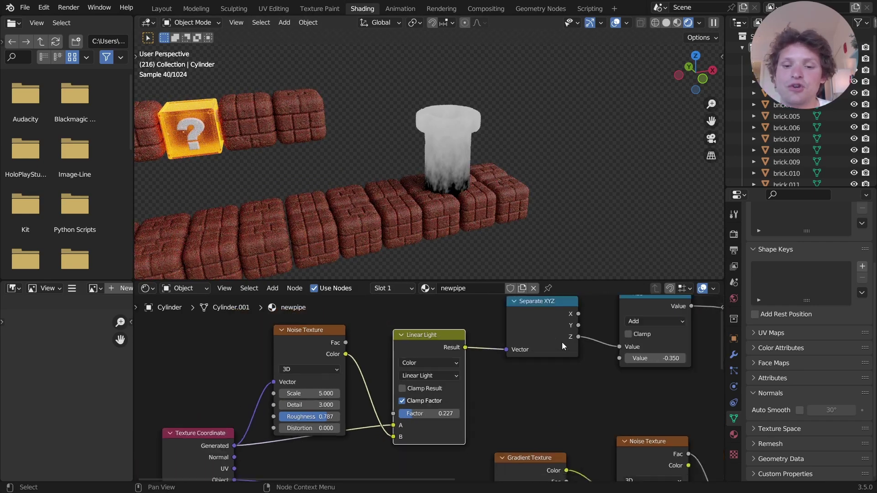
Insert a Mix node set to Color between the green ColorRamp and the Principled BSDF's Base Color
{"action": "middle_click_drag", "start_coordinate": [561, 342], "coordinate": [282, 323]}
{"action": "left_click_drag", "start_coordinate": [656, 459], "coordinate": [565, 399]}
{"action": "scroll", "coordinate": [565, 398], "scroll_direction": "left", "scroll_amount": 4}
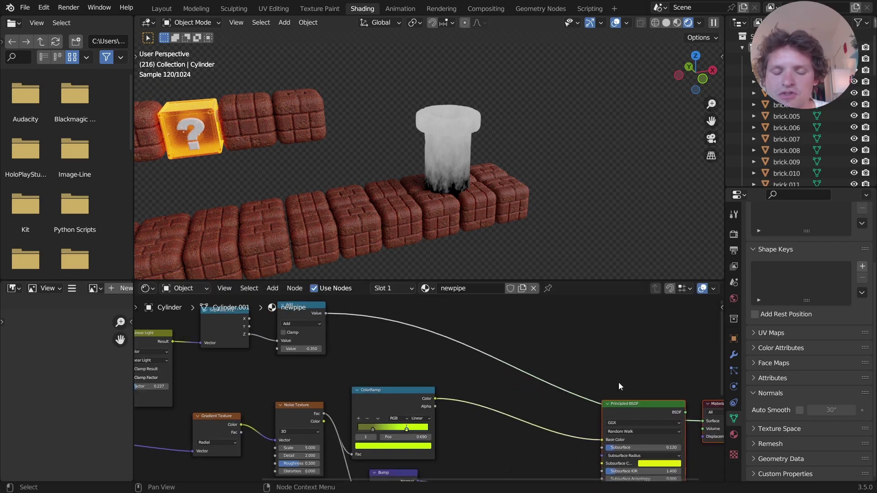
{"action": "key", "text": "shift+a"}
{"action": "type", "text": "mi"}
{"action": "key", "text": "Return"}
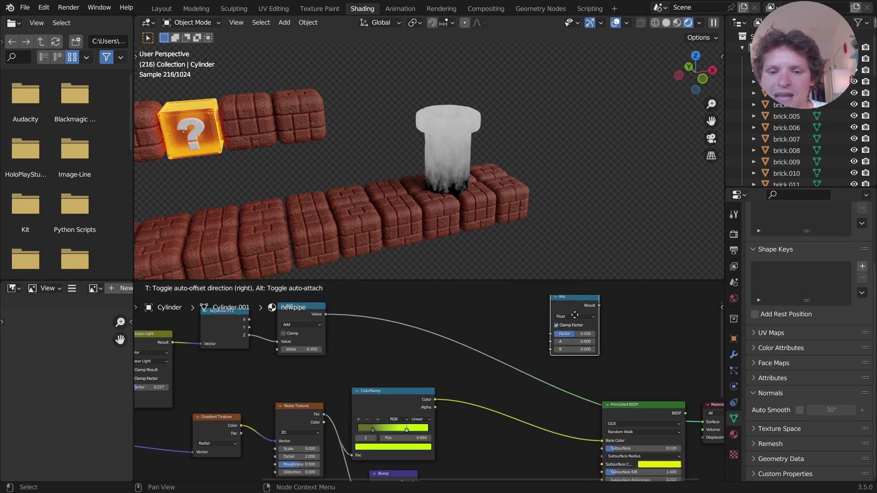
{"action": "left_click", "coordinate": [575, 317]}
{"action": "left_click", "coordinate": [575, 317]}
{"action": "left_click", "coordinate": [575, 325]}
{"action": "left_click_drag", "start_coordinate": [574, 311], "coordinate": [508, 395]}
{"action": "left_click", "coordinate": [508, 394]}
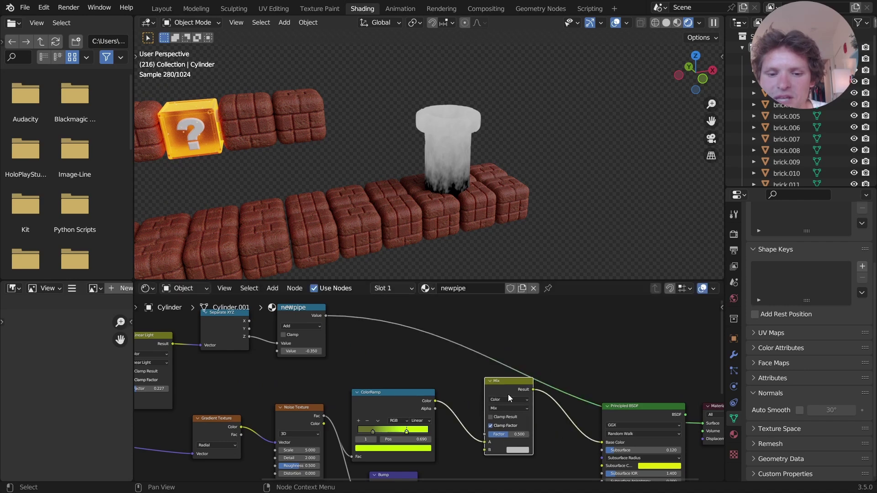
Move the ColorRamp's link to the Mix node's B input and connect the Add node's Value to its Factor
{"action": "middle_click_drag", "start_coordinate": [479, 382], "coordinate": [508, 394]}
{"action": "left_click_drag", "start_coordinate": [353, 328], "coordinate": [512, 460]}
{"action": "scroll", "coordinate": [520, 453], "scroll_direction": "up", "scroll_amount": 3}
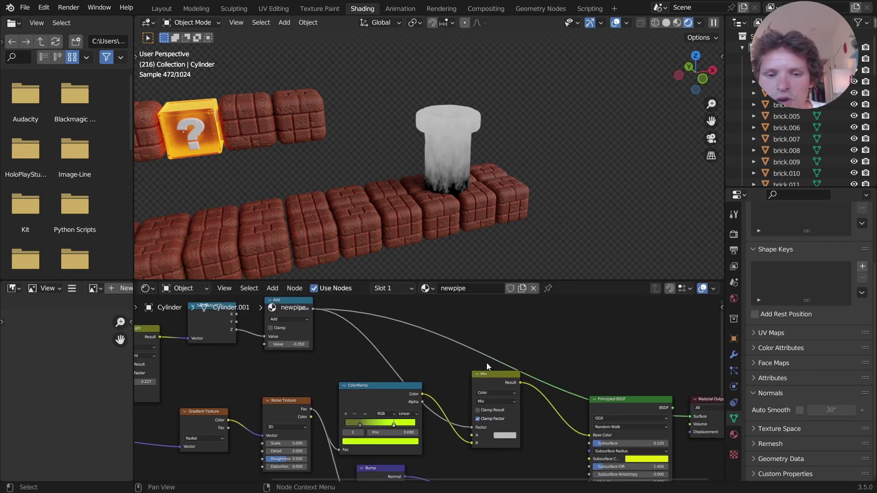
Set the Mix node's A colour to dark brown and preview the Principled BSDF on the pipe
{"action": "left_click", "coordinate": [533, 452]}
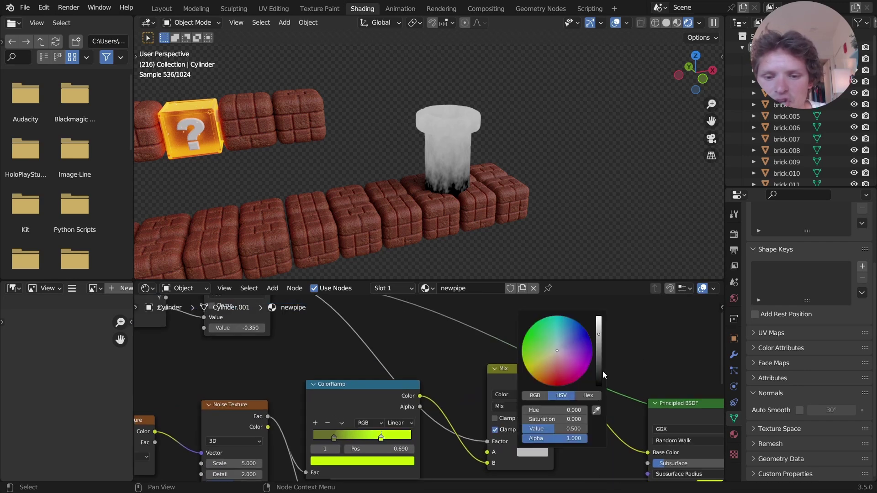
{"action": "left_click", "coordinate": [599, 372]}
{"action": "left_click", "coordinate": [545, 372]}
{"action": "middle_click_drag", "start_coordinate": [619, 384], "coordinate": [500, 341]}
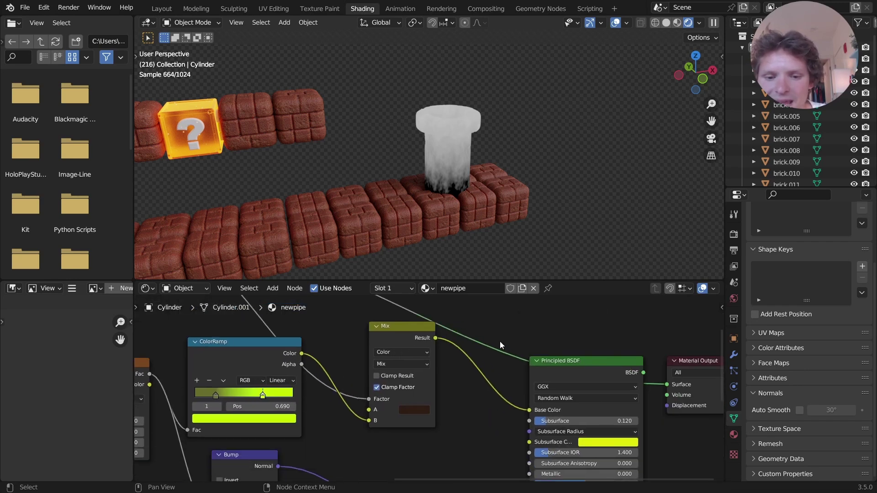
{"action": "left_click", "coordinate": [608, 363], "text": "ctrl+shift"}
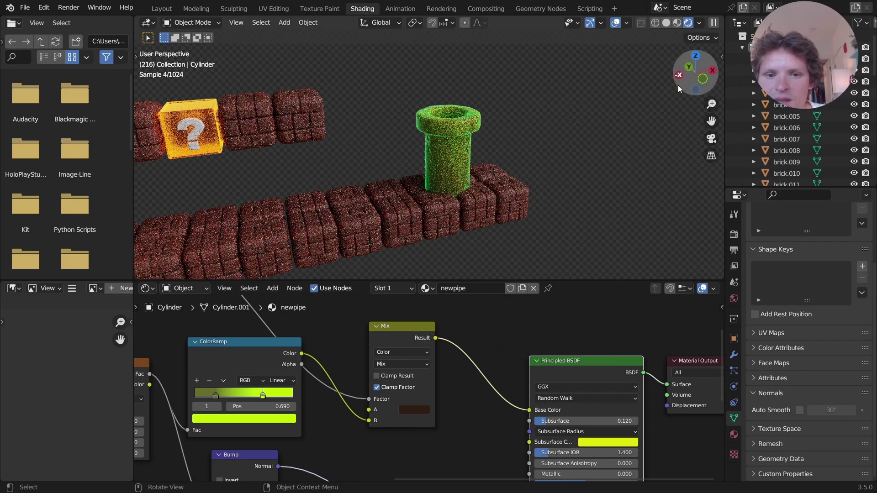
{"action": "scroll", "coordinate": [487, 180], "scroll_direction": "up", "scroll_amount": 1}
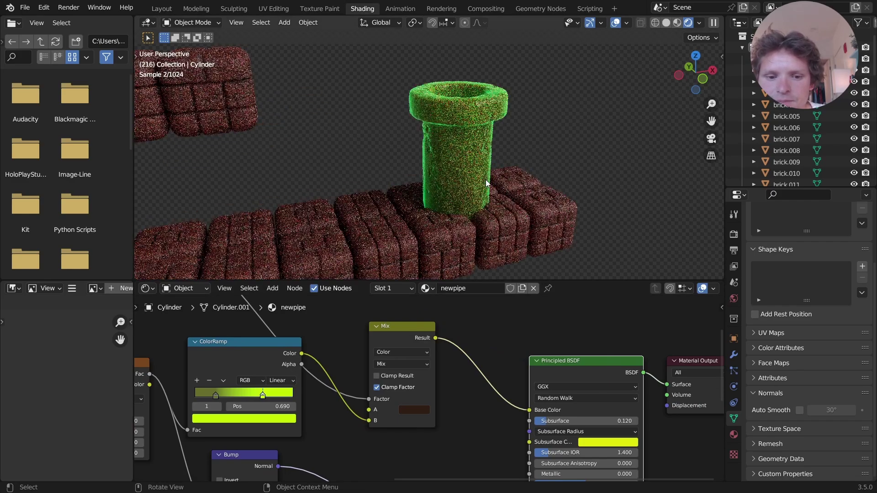
{"action": "scroll", "coordinate": [476, 183], "scroll_direction": "up", "scroll_amount": 1}
Enable Clamp on the Add node and preview its Value output on the pipe
{"action": "middle_click_drag", "start_coordinate": [336, 338], "coordinate": [539, 391]}
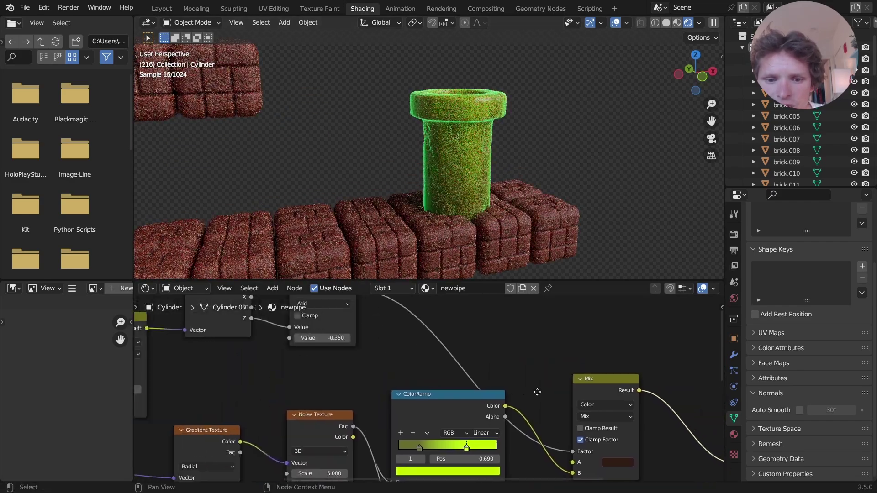
{"action": "scroll", "coordinate": [487, 372], "scroll_direction": "down", "scroll_amount": 1}
{"action": "middle_click_drag", "start_coordinate": [396, 359], "coordinate": [522, 407]}
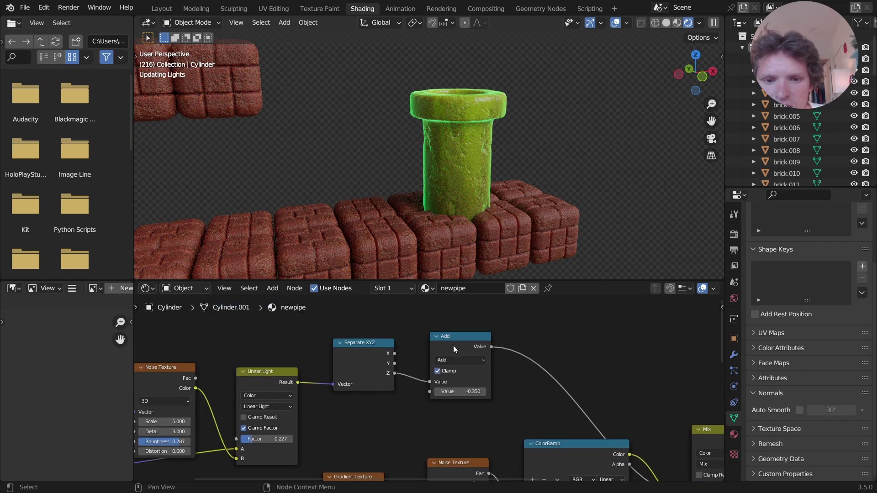
{"action": "left_click_drag", "start_coordinate": [453, 346], "coordinate": [432, 344]}
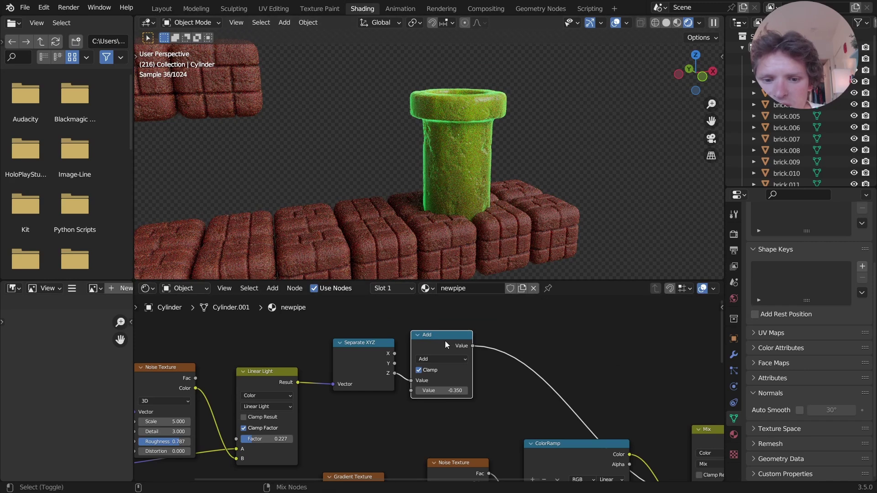
{"action": "left_click", "coordinate": [445, 340], "text": "ctrl+shift"}
Insert a ColorRamp node on the preview link from the Add node's Value output
{"action": "middle_click_drag", "start_coordinate": [538, 339], "coordinate": [440, 344]}
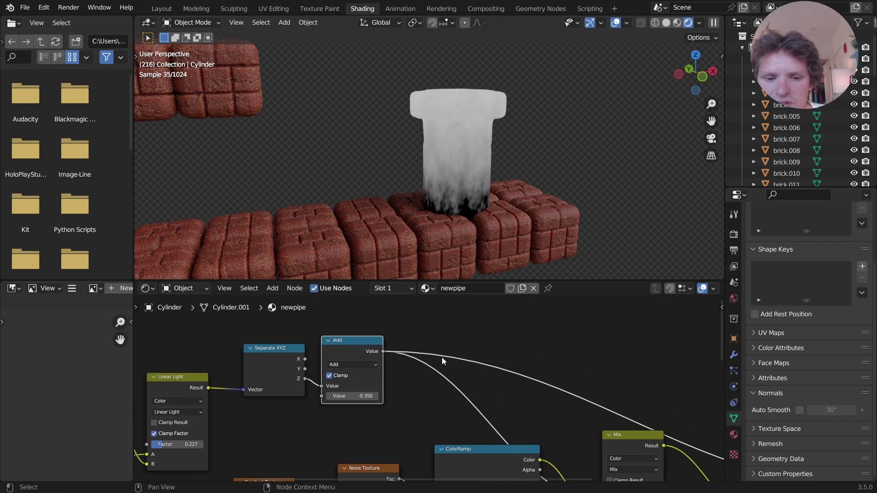
{"action": "key", "text": "shift+a"}
{"action": "type", "text": "col"}
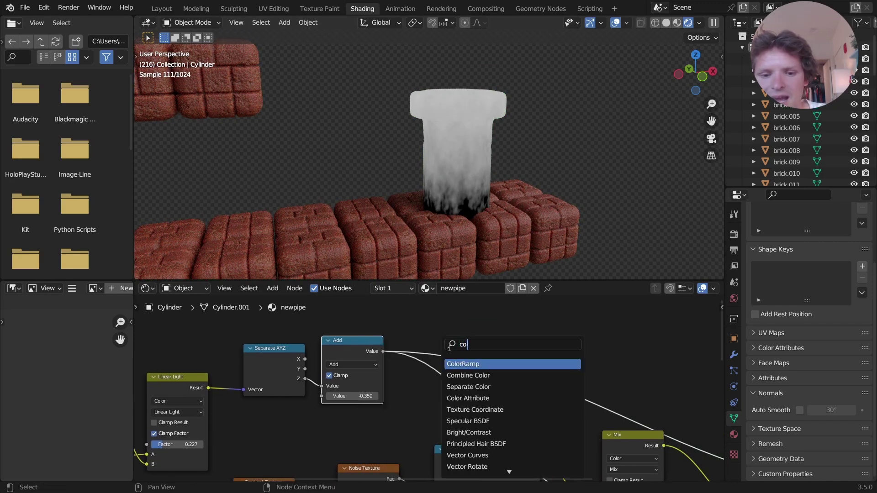
{"action": "key", "text": "Return"}
{"action": "left_click", "coordinate": [485, 340]}
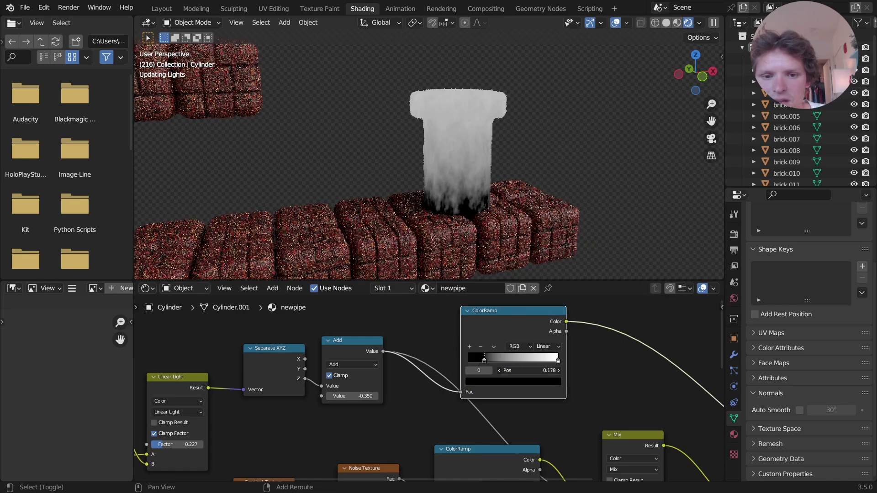
Place the new ColorRamp's black stop at 0.119 and its white stop at 0.437
{"action": "mouse_move", "coordinate": [484, 359]}
{"action": "left_mouse_down"}
{"action": "mouse_move", "coordinate": [496, 360]}
{"action": "mouse_move", "coordinate": [478, 359]}
{"action": "left_mouse_up"}
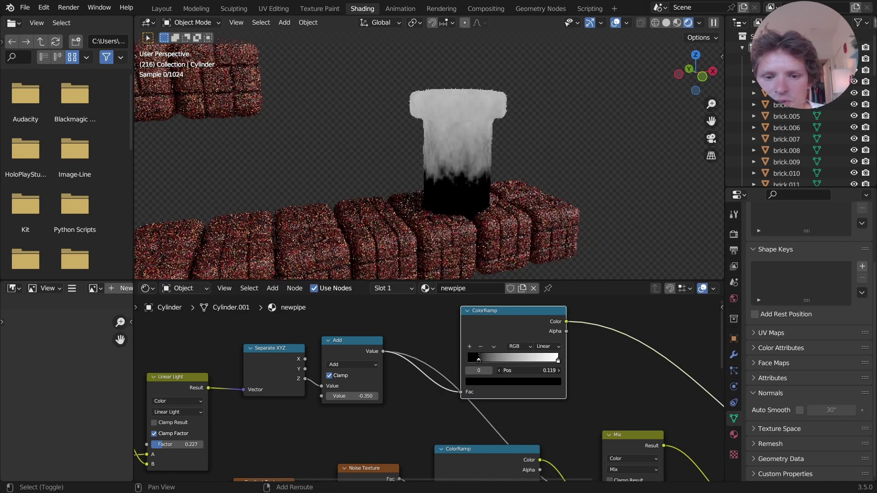
{"action": "left_click_drag", "start_coordinate": [558, 360], "coordinate": [496, 370]}
{"action": "scroll", "coordinate": [550, 361], "scroll_direction": "down", "scroll_amount": 1}
{"action": "mouse_move", "coordinate": [551, 360]}
{"action": "middle_mouse_down"}
{"action": "mouse_move", "coordinate": [482, 320]}
{"action": "mouse_move", "coordinate": [493, 330]}
{"action": "mouse_move", "coordinate": [465, 345]}
{"action": "middle_mouse_up"}
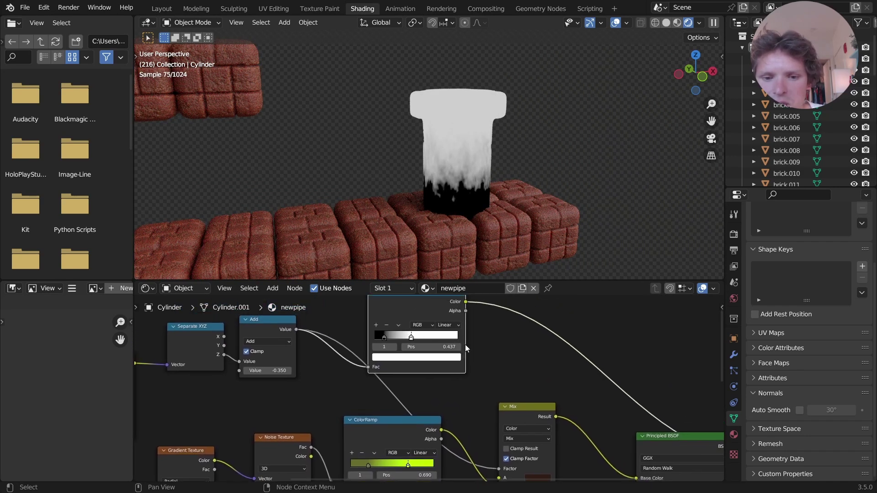
Connect the new ColorRamp's Color to the Mix node's Factor and preview the Principled BSDF again
{"action": "left_click_drag", "start_coordinate": [465, 304], "coordinate": [501, 426]}
{"action": "middle_click_drag", "start_coordinate": [620, 417], "coordinate": [470, 425]}
{"action": "left_click", "coordinate": [527, 406], "text": "ctrl+shift"}
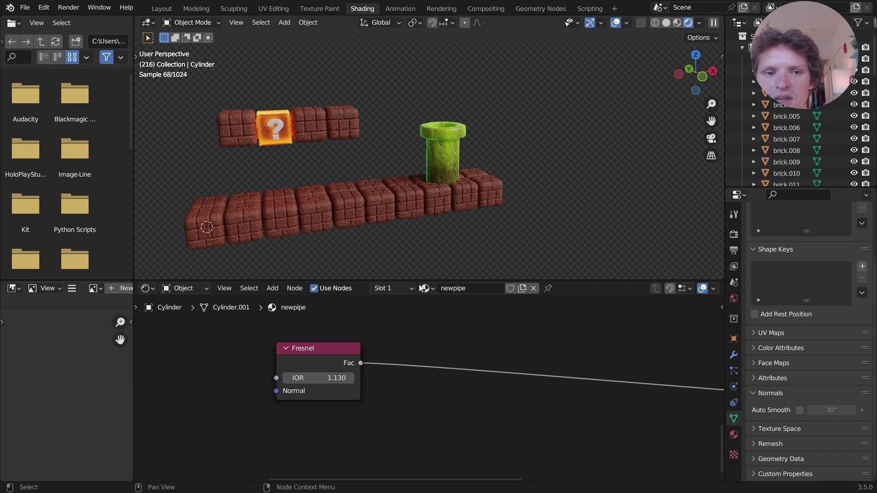
Examine the pipe and bricks up close in solid shading and in rendered shading
{"action": "middle_click_drag", "start_coordinate": [448, 157], "coordinate": [419, 171]}
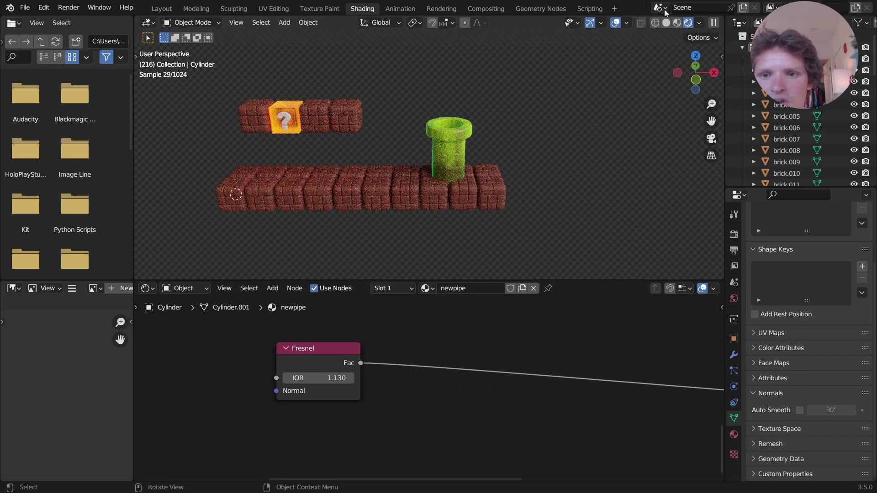
{"action": "left_click", "coordinate": [667, 24]}
{"action": "scroll", "coordinate": [445, 151], "scroll_direction": "up", "scroll_amount": 5}
{"action": "mouse_move", "coordinate": [445, 151]}
{"action": "middle_mouse_down"}
{"action": "mouse_move", "coordinate": [506, 142]}
{"action": "mouse_move", "coordinate": [482, 139]}
{"action": "middle_mouse_up"}
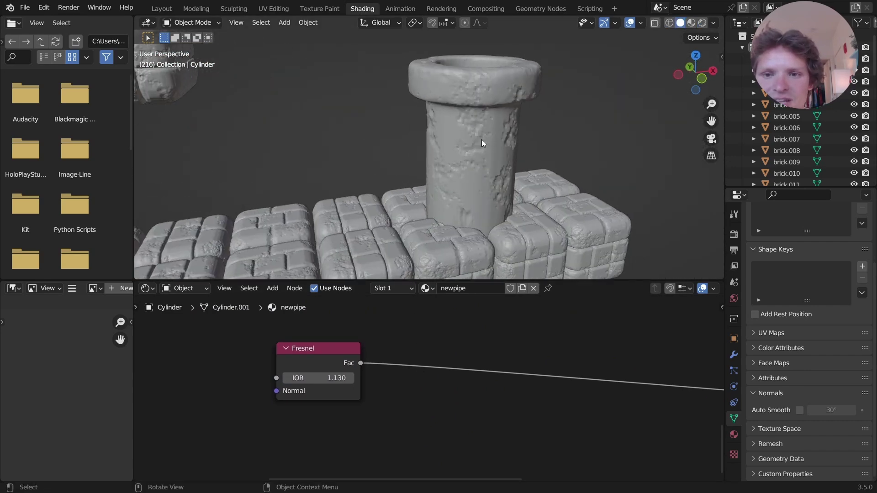
{"action": "left_click", "coordinate": [706, 23]}
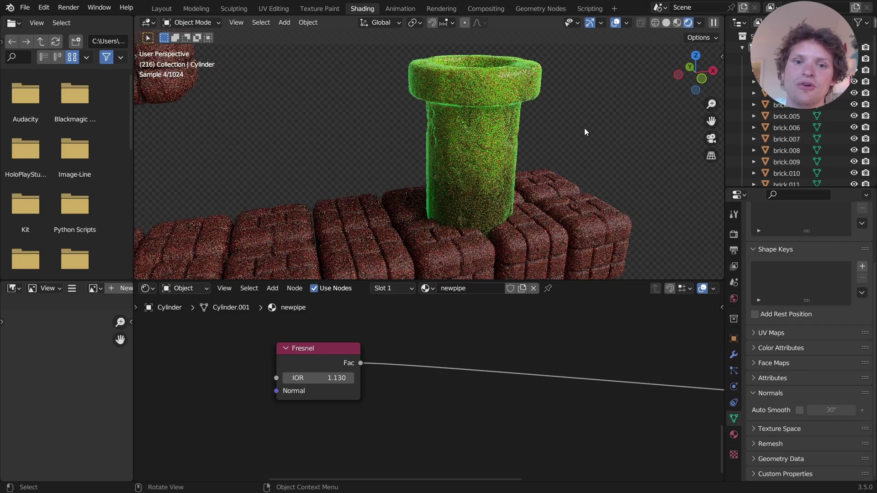
{"action": "scroll", "coordinate": [517, 144], "scroll_direction": "down", "scroll_amount": 6}
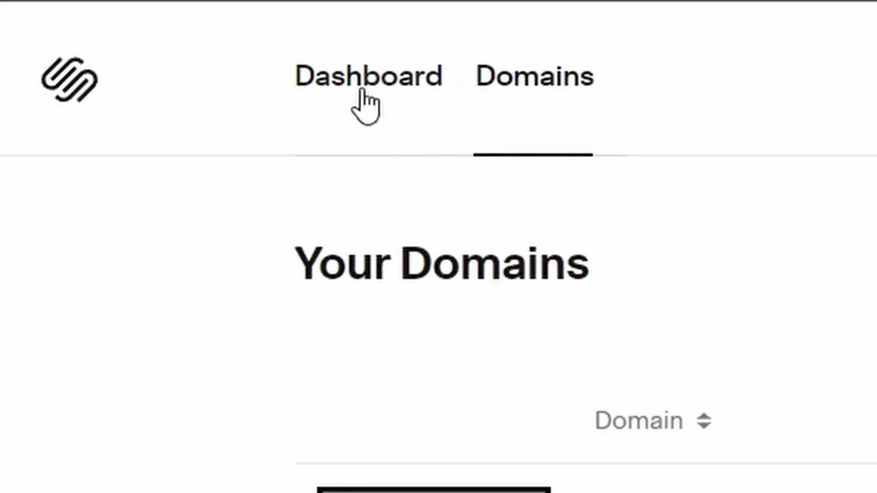
Switch to Squarespace and look through its Dashboard and Domains pages
{"action": "left_click", "coordinate": [364, 100]}
{"action": "left_click", "coordinate": [531, 94]}
{"action": "left_click", "coordinate": [397, 124]}
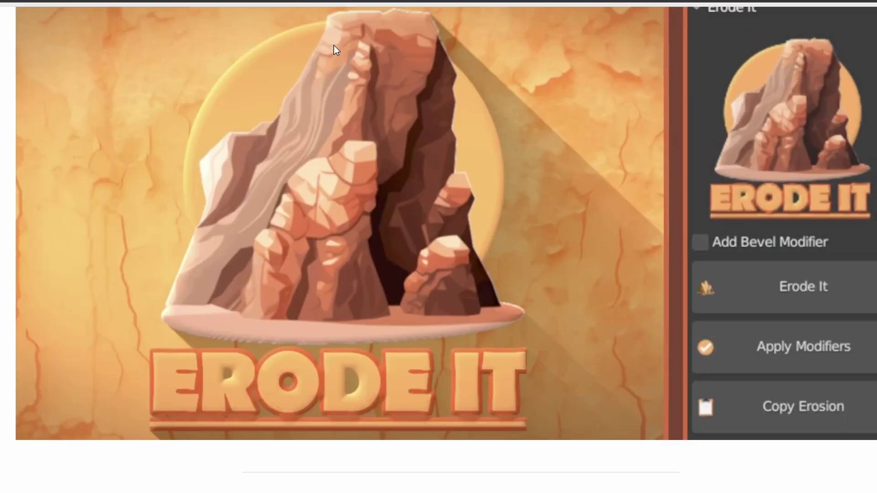
Try moving the 3D Mario video block under the DEFAULT CUBE heading and select the heading's text
{"action": "scroll", "coordinate": [452, 182], "scroll_direction": "down", "scroll_amount": 7}
{"action": "left_click_drag", "start_coordinate": [261, 298], "coordinate": [694, 220]}
{"action": "left_click_drag", "start_coordinate": [807, 151], "coordinate": [509, 150]}
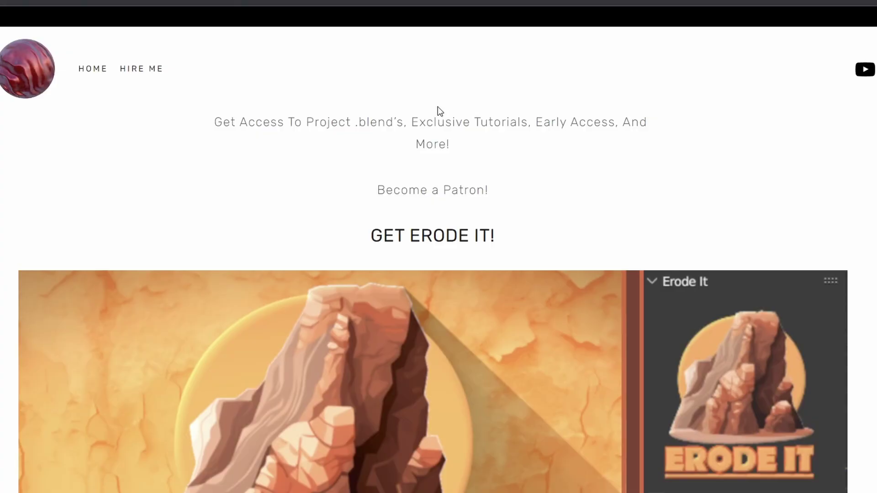
Look through the website's home page with its embedded videos and open the HIRE ME page
{"action": "scroll", "coordinate": [462, 106], "scroll_direction": "down", "scroll_amount": 20}
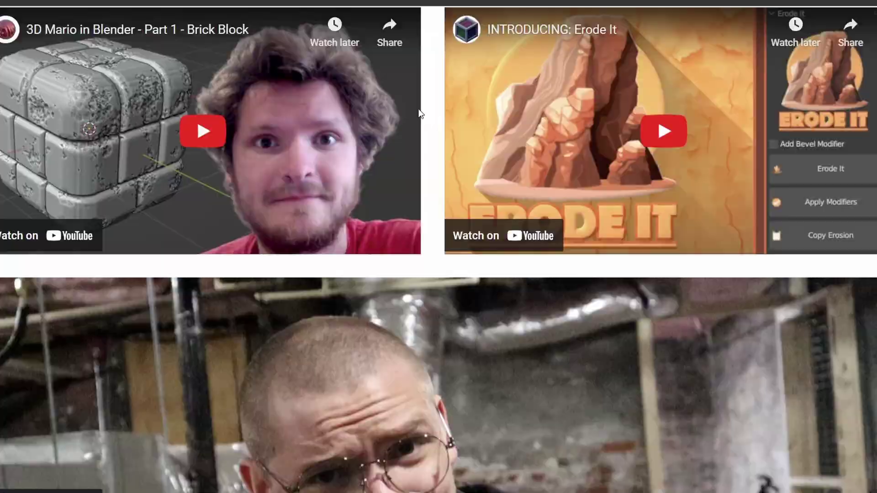
{"action": "scroll", "coordinate": [415, 111], "scroll_direction": "down", "scroll_amount": 3}
{"action": "scroll", "coordinate": [37, 258], "scroll_direction": "up", "scroll_amount": 20}
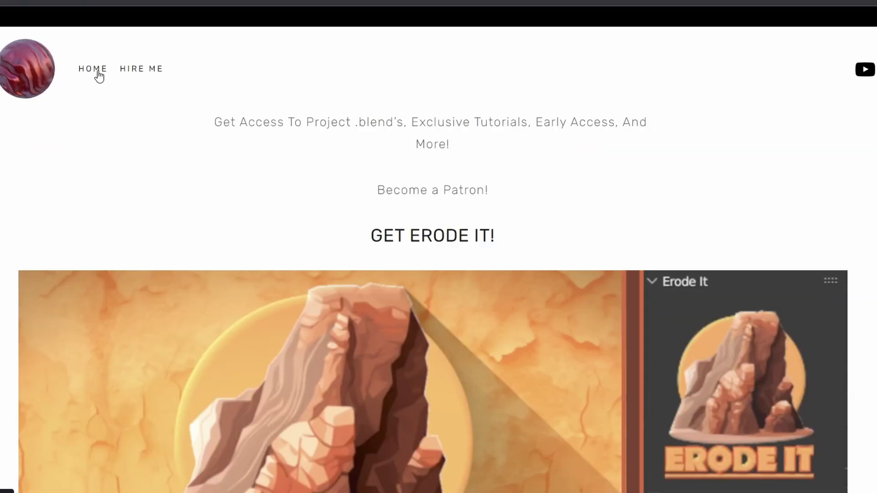
{"action": "left_click", "coordinate": [131, 72]}
{"action": "scroll", "coordinate": [303, 109], "scroll_direction": "down", "scroll_amount": 5}
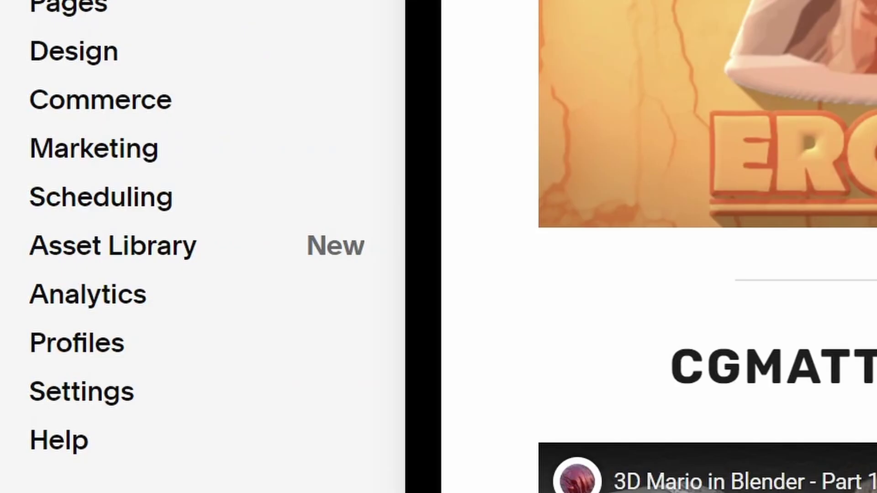
Open the site's Asset Library and look through all uploaded files
{"action": "left_click", "coordinate": [111, 254]}
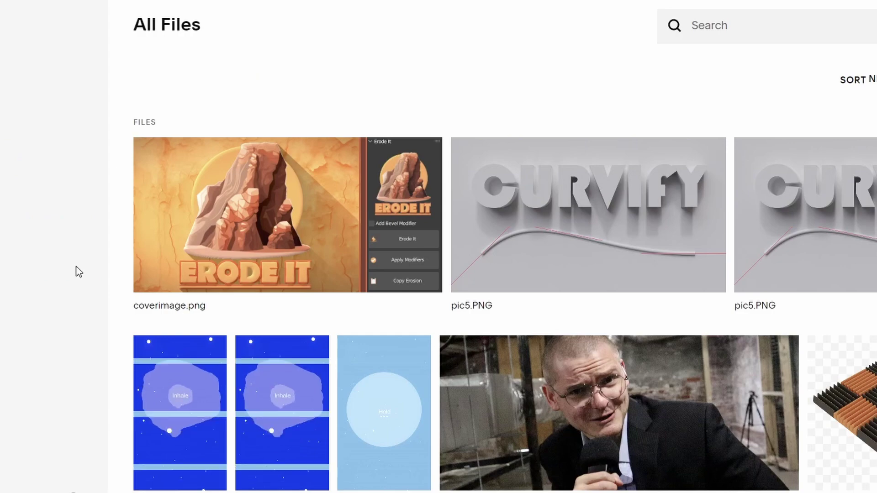
{"action": "scroll", "coordinate": [685, 196], "scroll_direction": "down", "scroll_amount": 10}
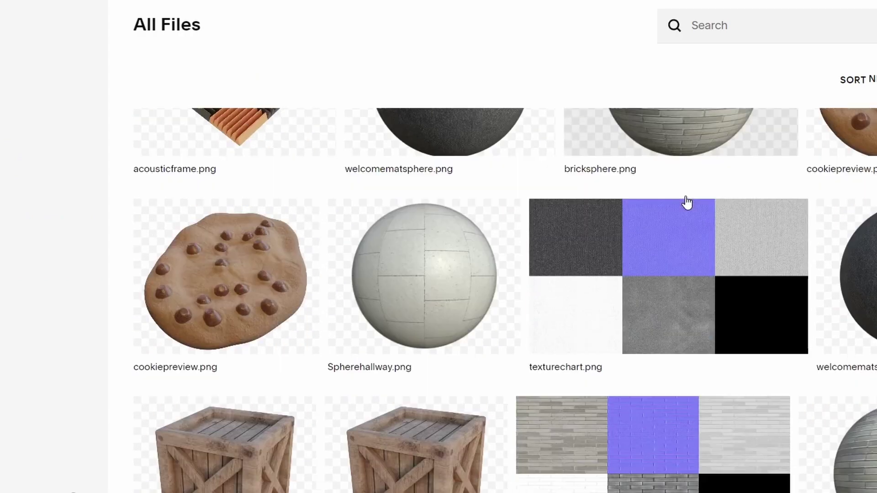
{"action": "scroll", "coordinate": [687, 202], "scroll_direction": "down", "scroll_amount": 15}
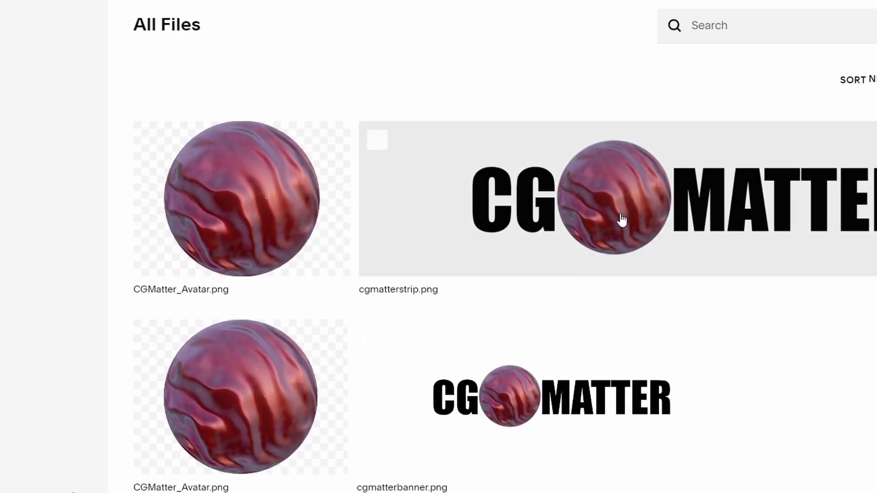
{"action": "scroll", "coordinate": [620, 220], "scroll_direction": "up", "scroll_amount": 15}
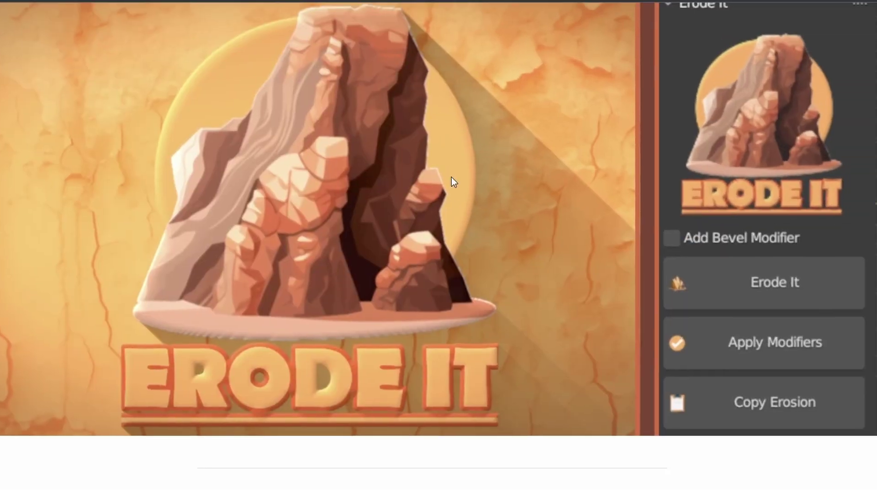
Move the 3D Mario video block under the DEFAULT CUBE heading and replace that heading's text with "yo"
{"action": "scroll", "coordinate": [452, 179], "scroll_direction": "down", "scroll_amount": 3}
{"action": "left_click_drag", "start_coordinate": [257, 298], "coordinate": [682, 219]}
{"action": "left_click", "coordinate": [789, 147]}
{"action": "left_click_drag", "start_coordinate": [790, 147], "coordinate": [508, 149]}
{"action": "type", "text": "yo"}
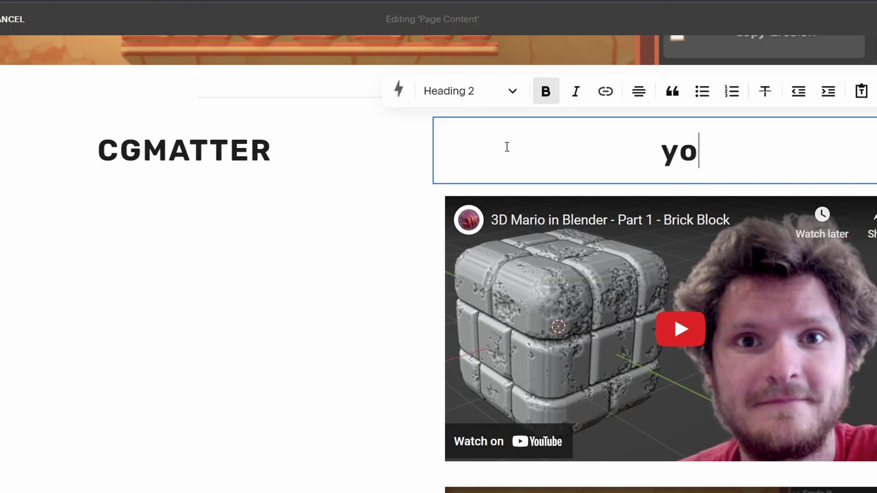